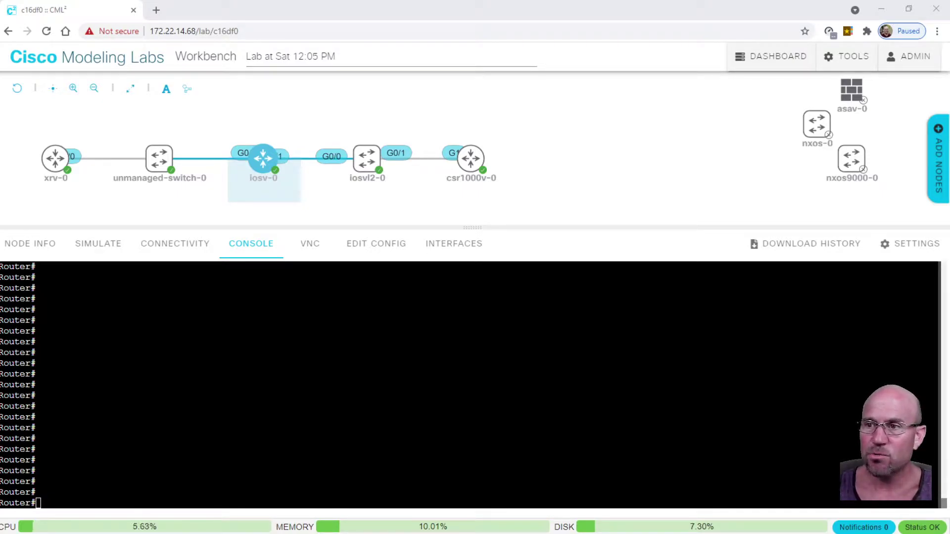
Clear the canvas selection and open the iosv-0 router's console.
click(278, 127)
mouse_move(265, 157)
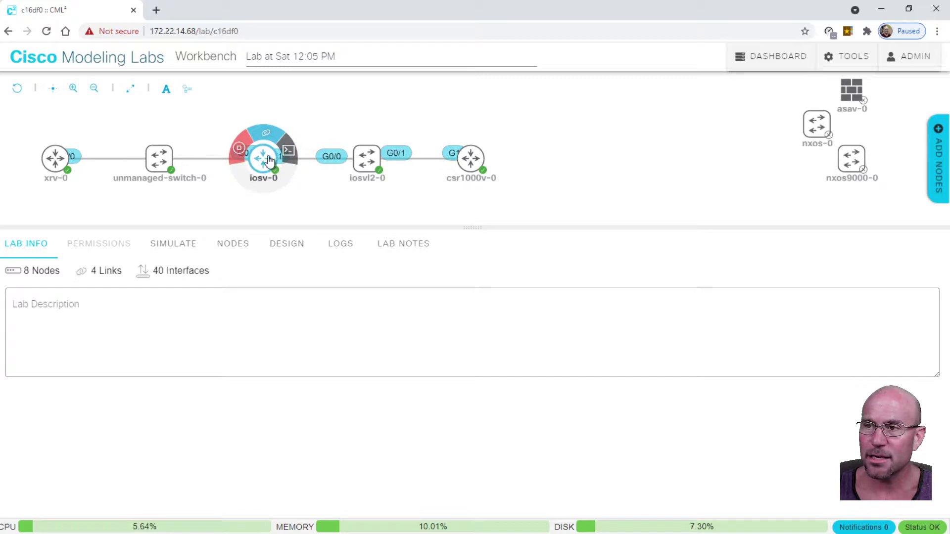
mouse_move(362, 160)
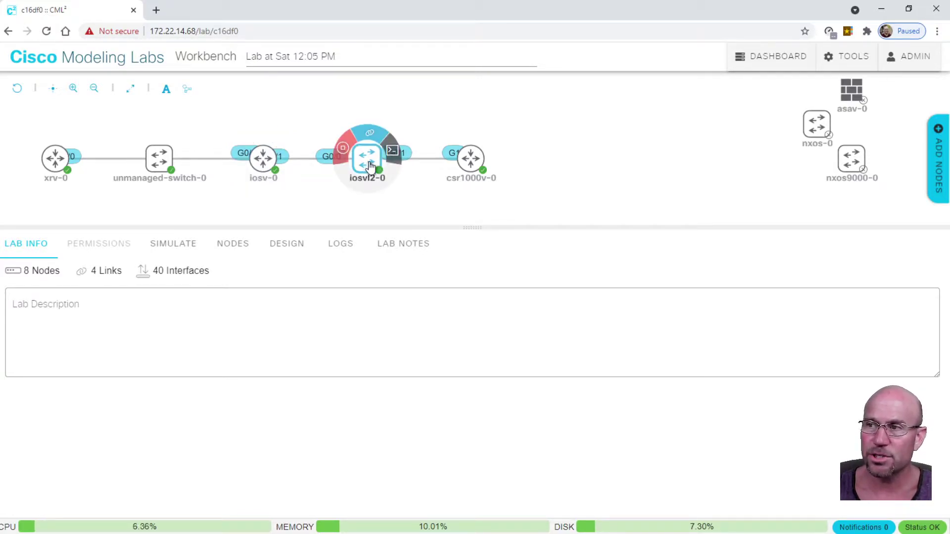
mouse_move(464, 159)
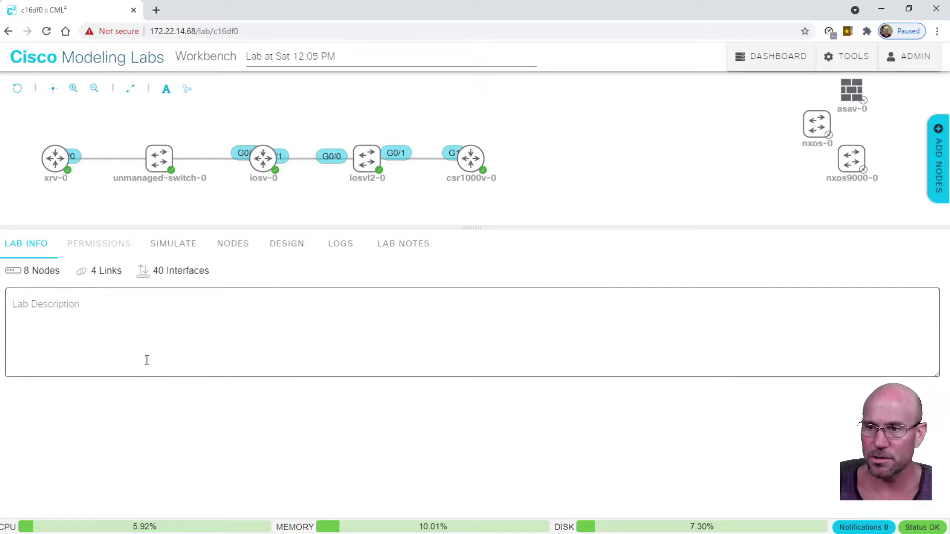
click(251, 179)
click(261, 191)
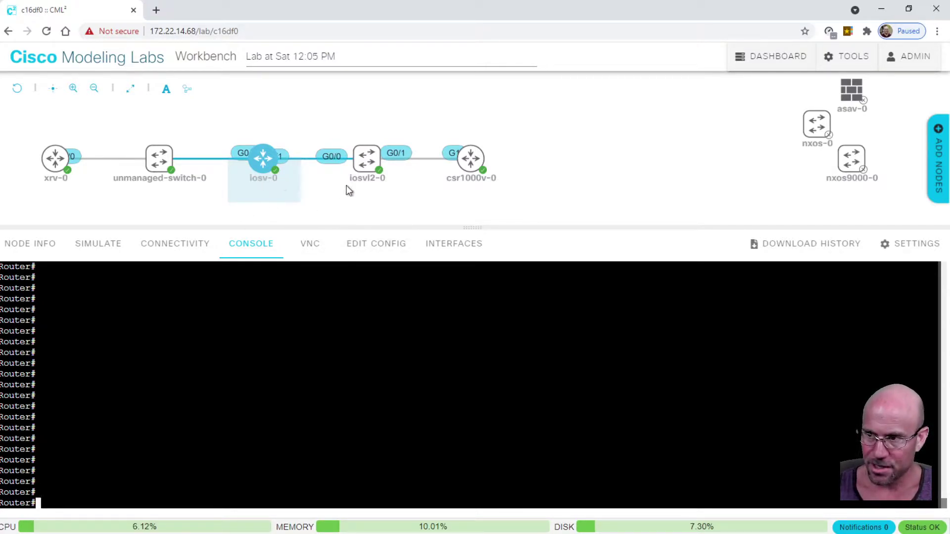
Move between the iosvl2-0, csr1000v-0 and iosv-0 consoles, highlighting the hostname command.
click(368, 170)
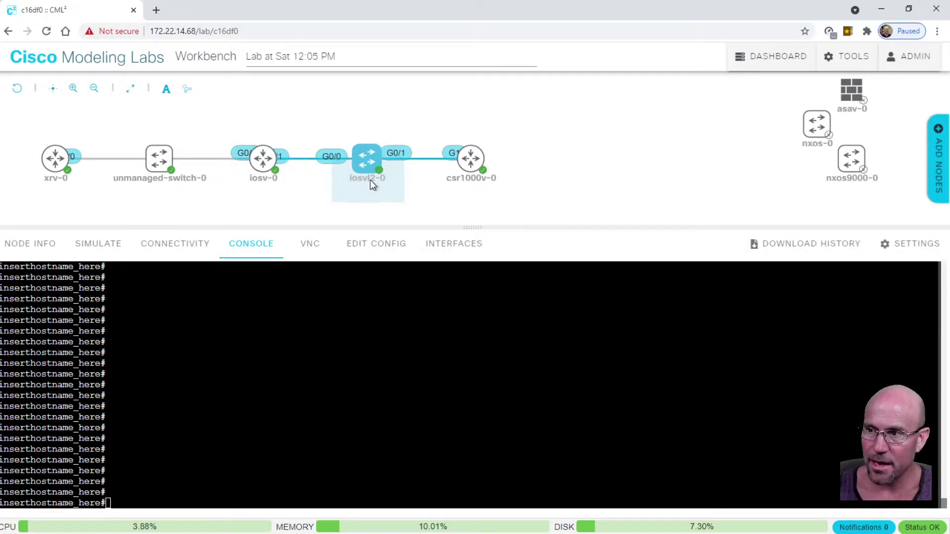
click(471, 175)
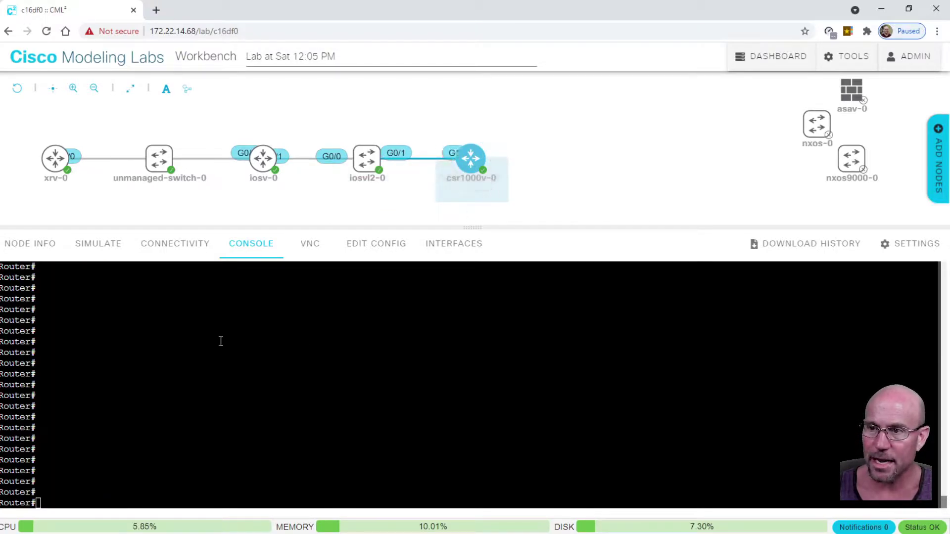
click(257, 171)
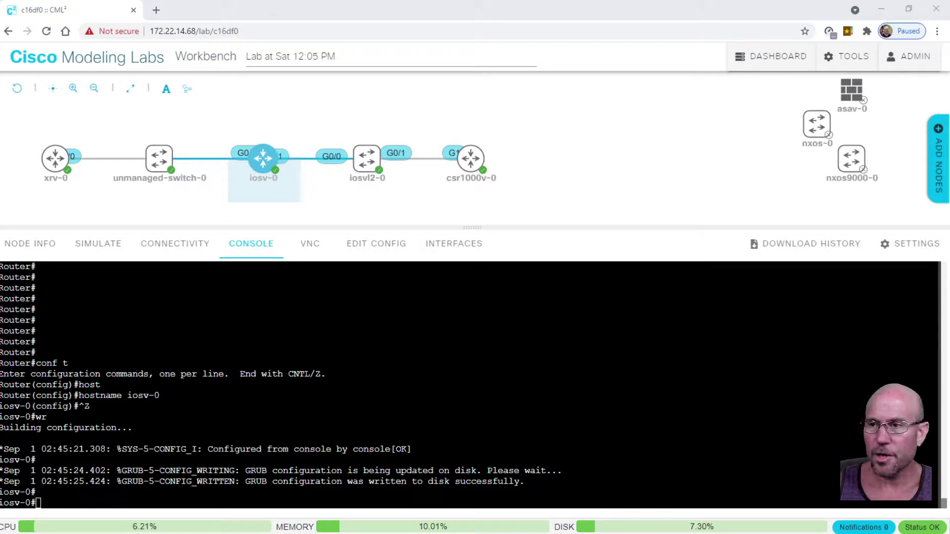
click(289, 182)
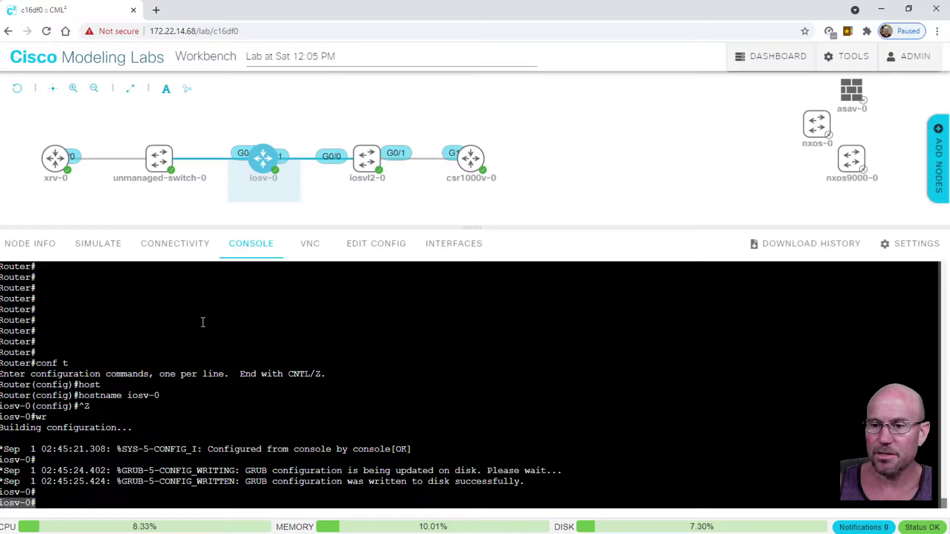
drag(78, 395, 164, 395)
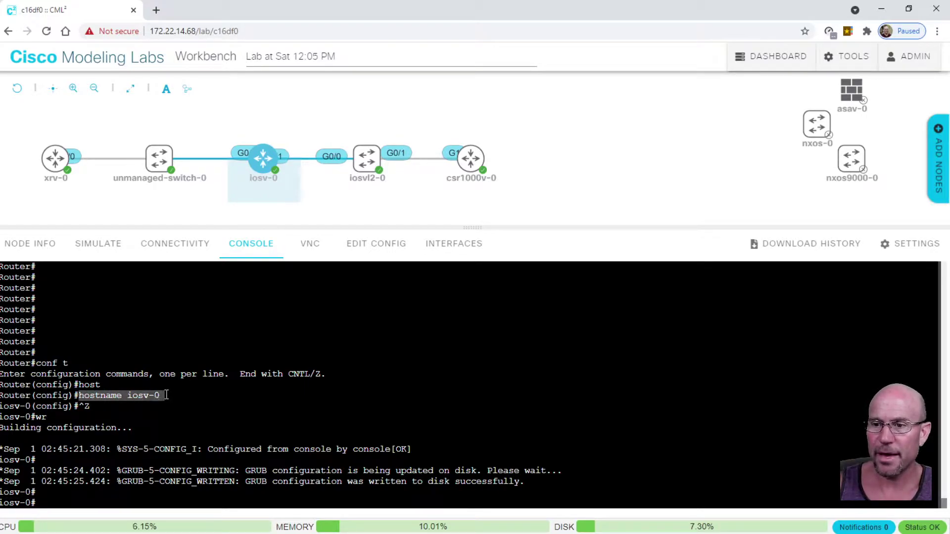
click(372, 162)
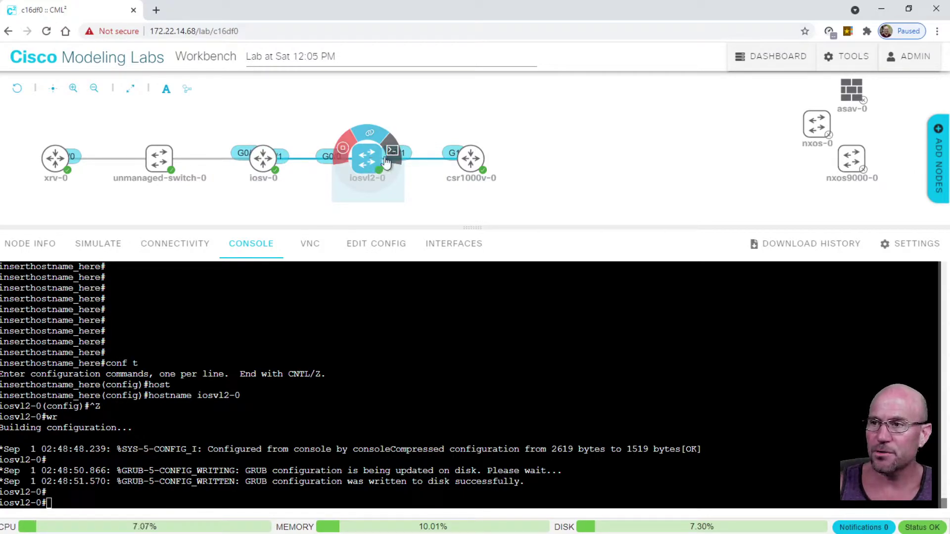
click(465, 159)
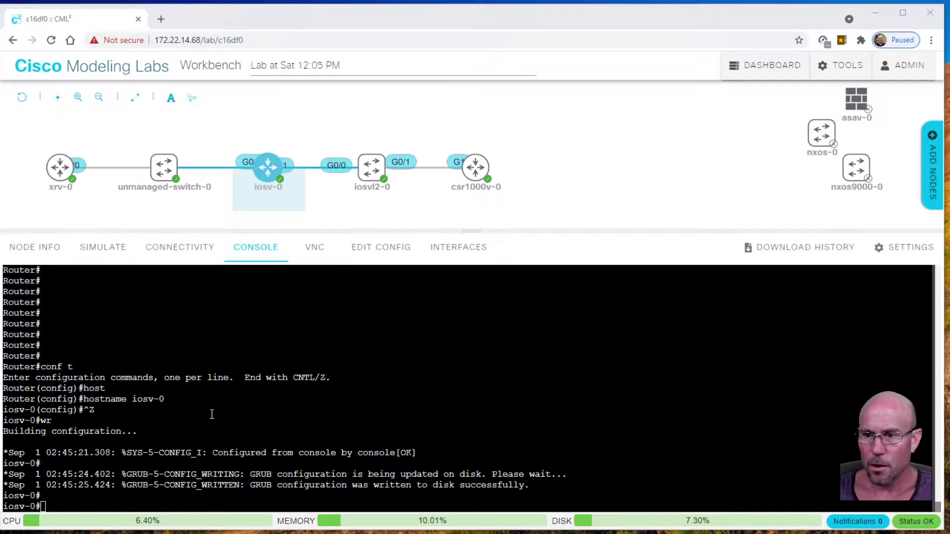
Show iosv-0's GigabitEthernet0/1 configuration with 'sh run in g0/1'.
click(261, 415)
key(Return)
key(Return)
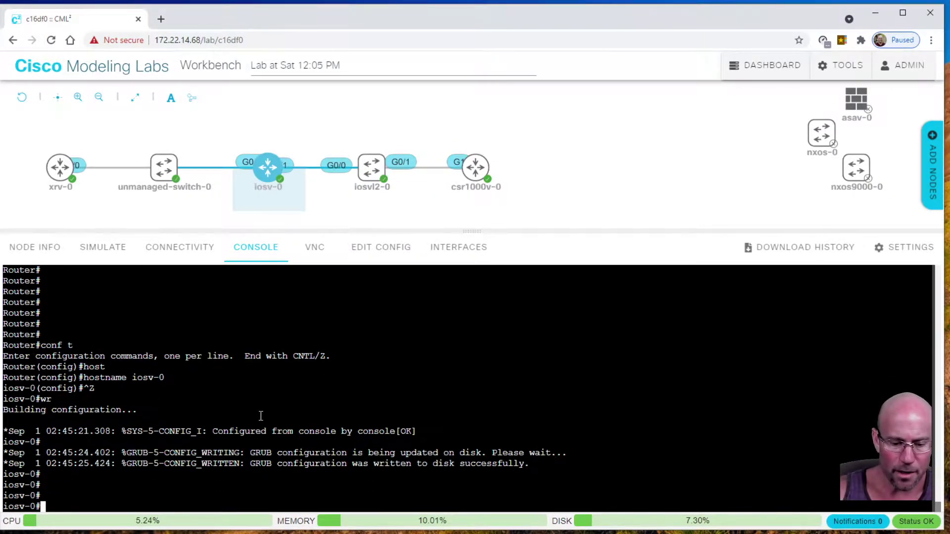
text(sh run in )
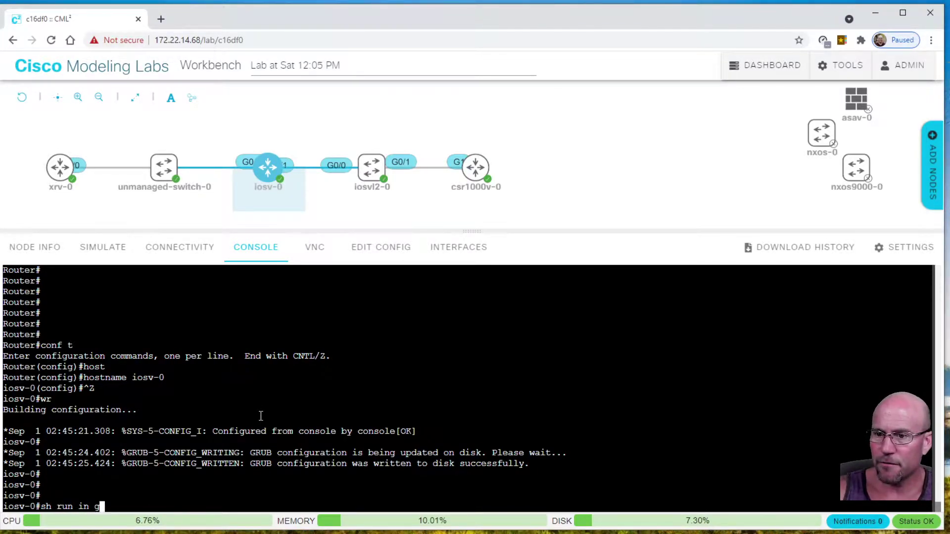
text(g0/1)
key(Return)
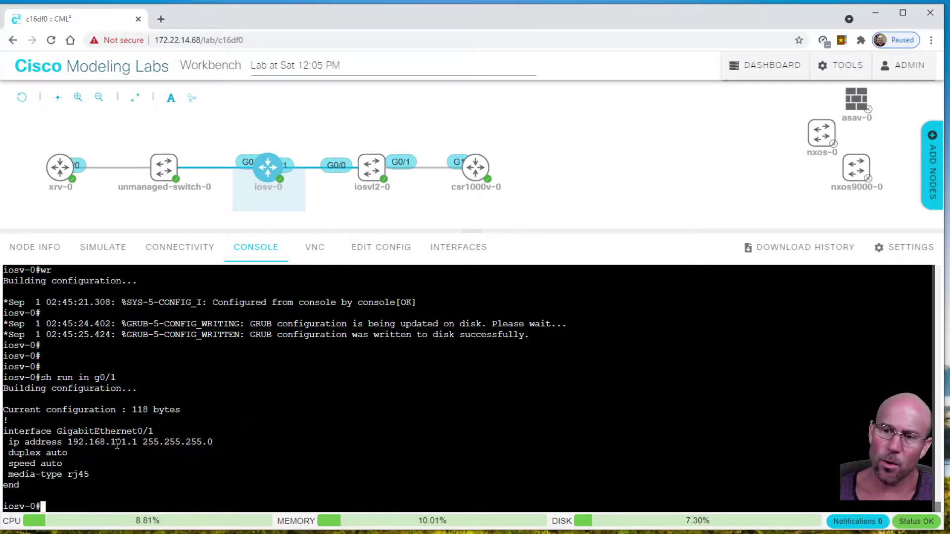
Inspect the iosv-0–iosvl2-0 and iosvl2-0–csr1000v-0 links to see their switch ports.
click(268, 173)
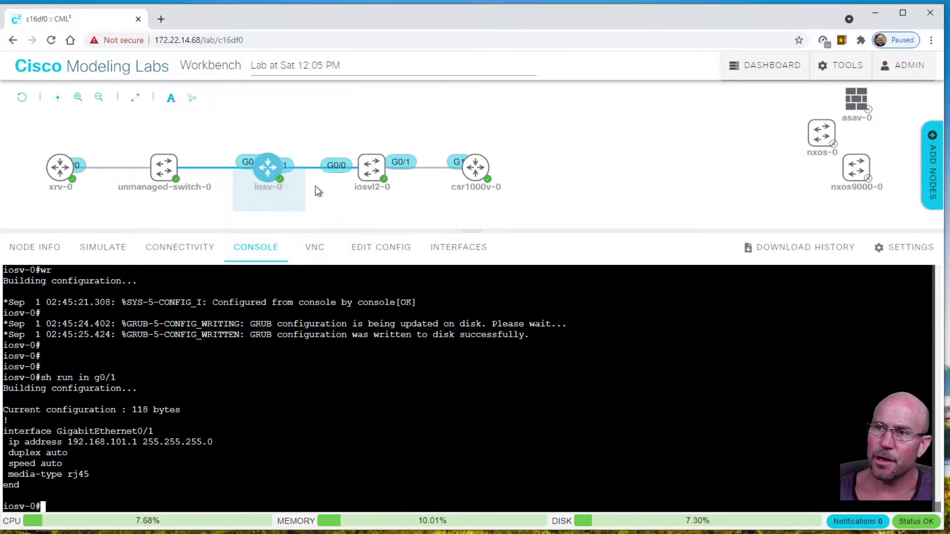
click(312, 169)
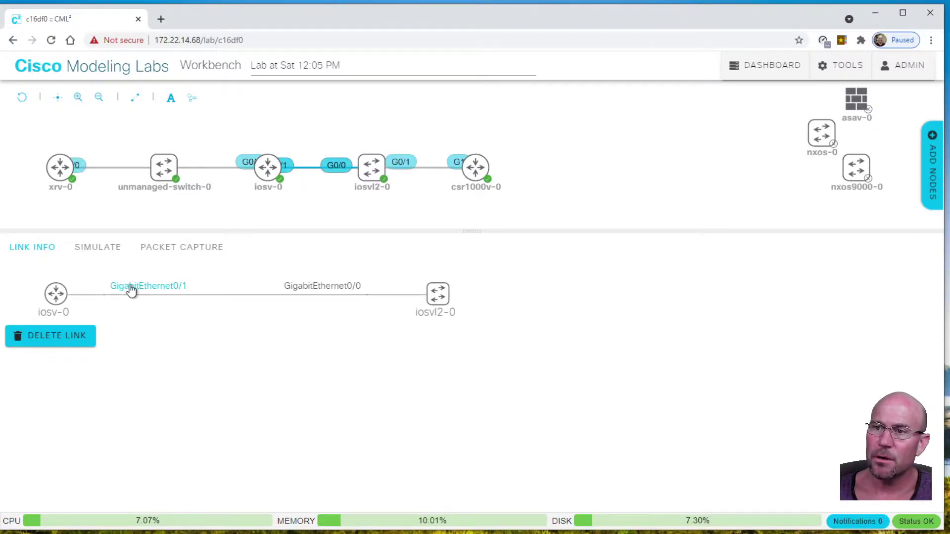
mouse_move(285, 186)
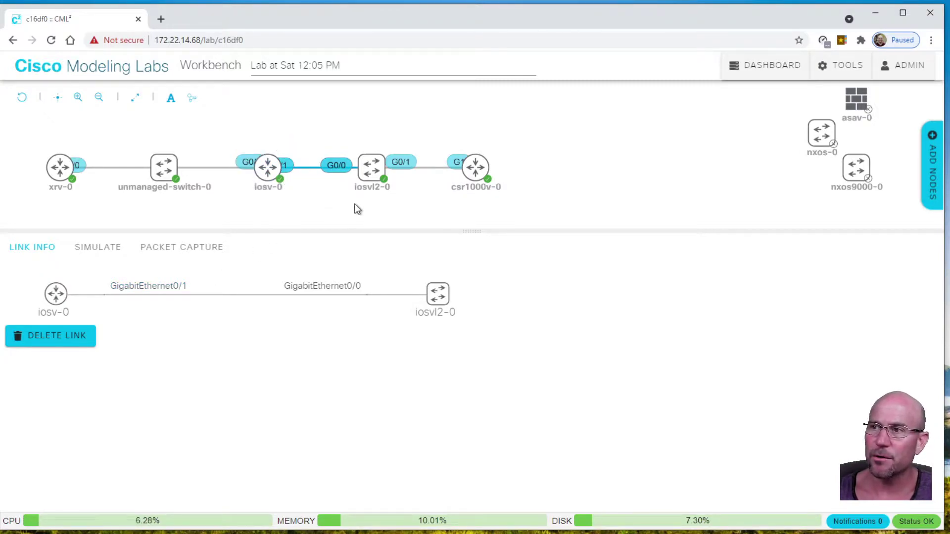
click(375, 211)
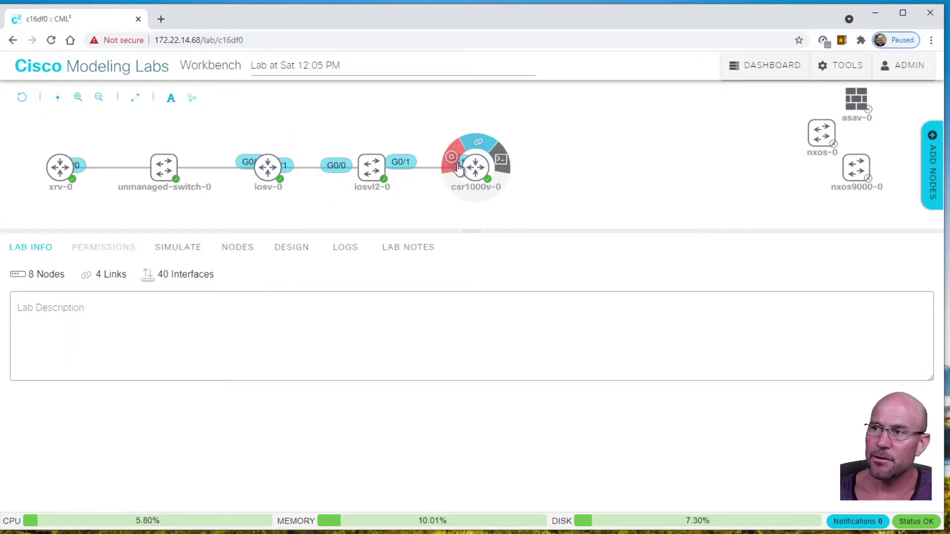
click(433, 170)
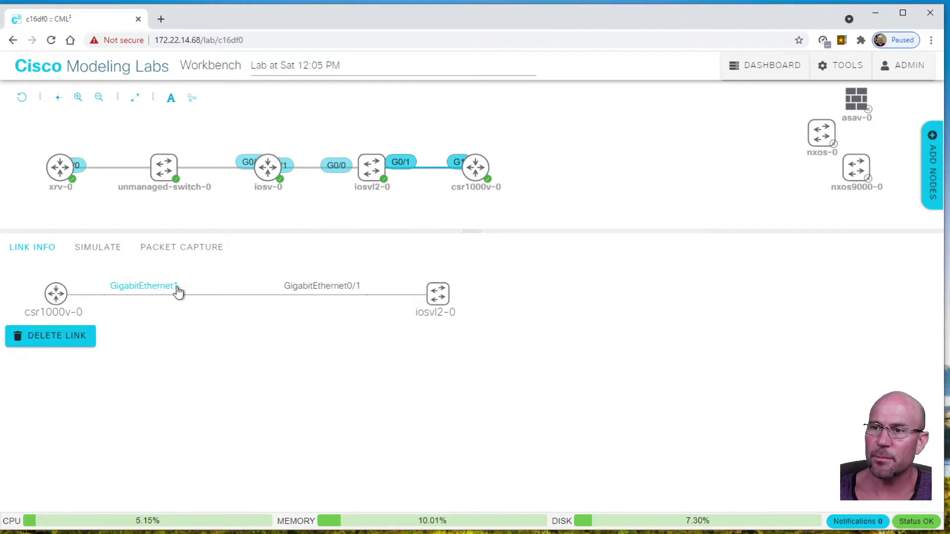
Copy the address 192.168.101.1 from the iosv-0 console.
click(267, 167)
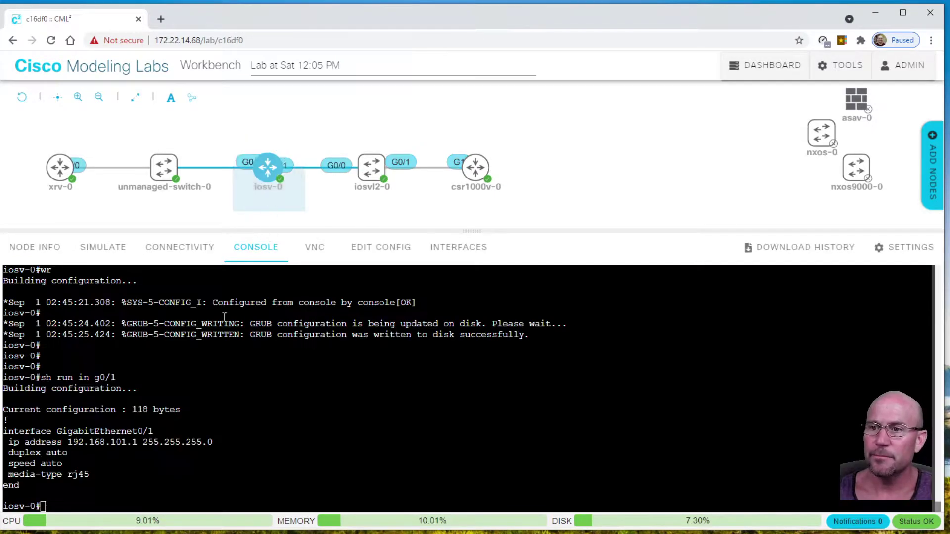
key(Return)
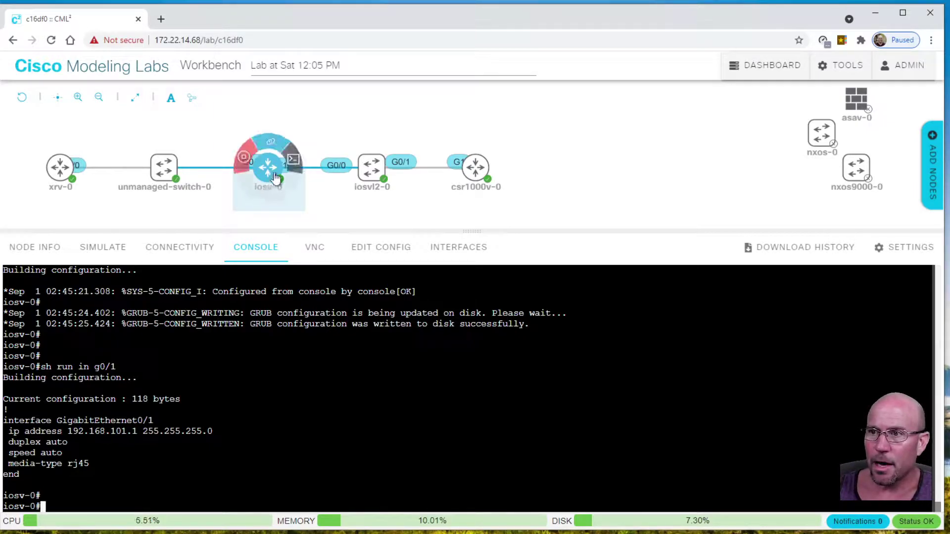
triple_click(107, 431)
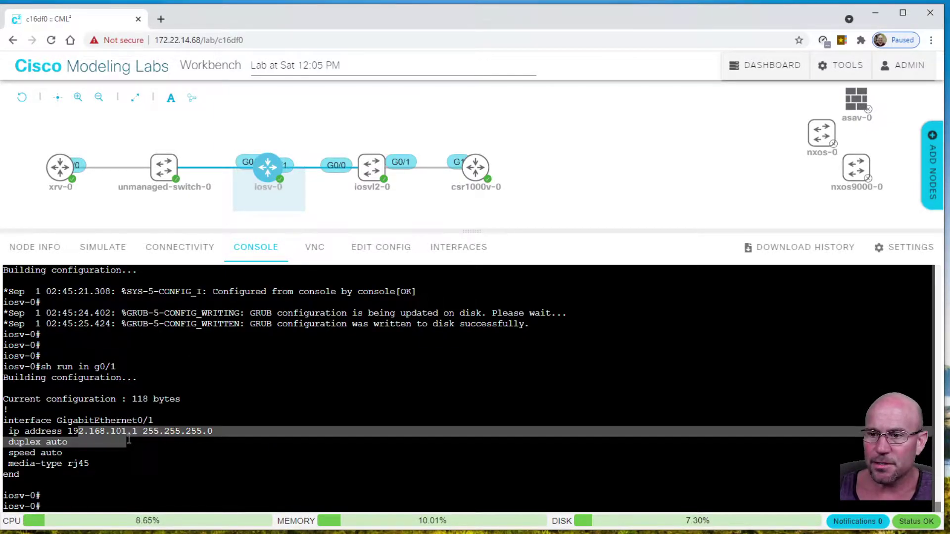
click(110, 431)
double_click(111, 431)
right_click(118, 430)
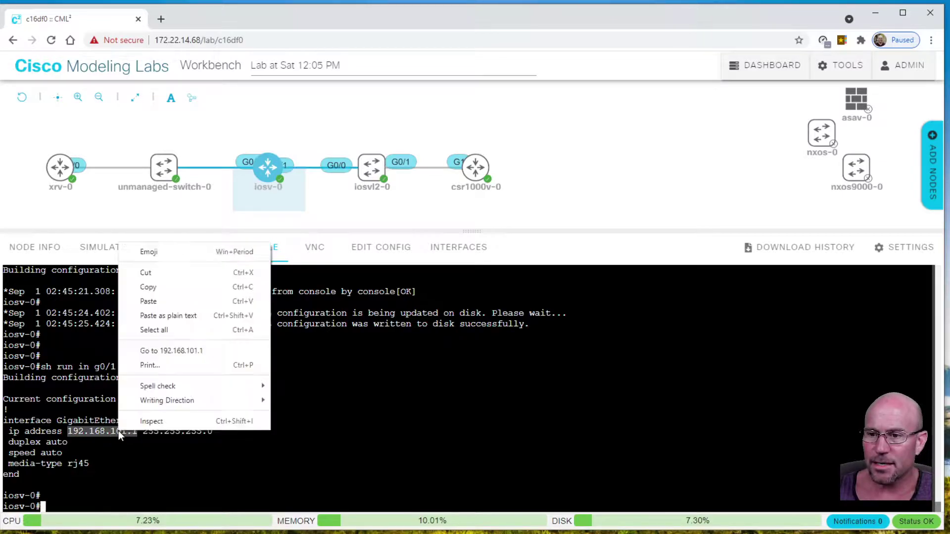
click(164, 287)
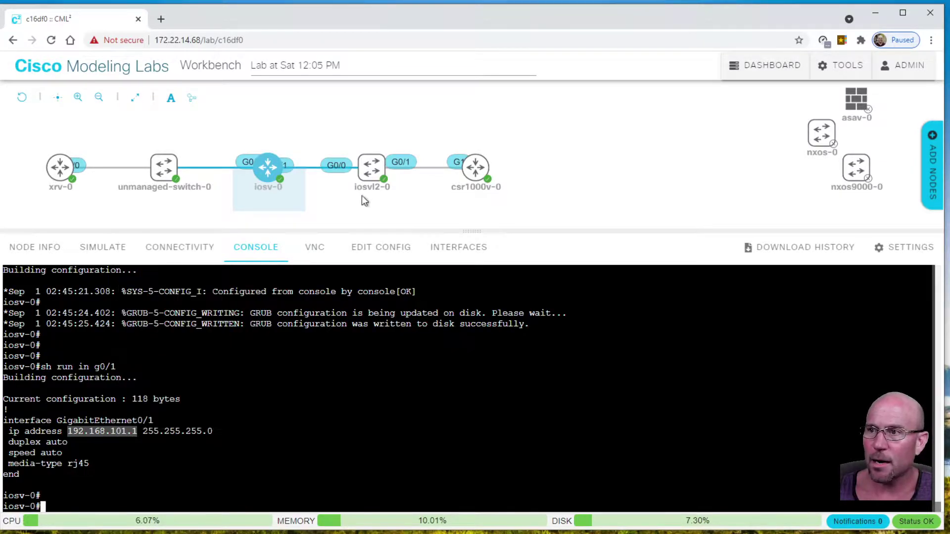
Show csr1000v-0's GigabitEthernet1 configuration with 'sh run int g1'.
click(473, 176)
click(282, 378)
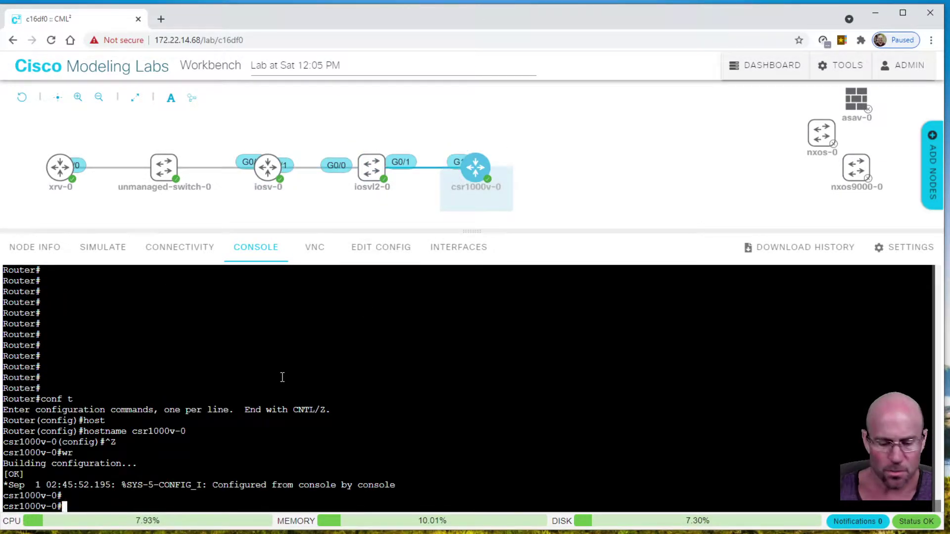
text(sh run int g1)
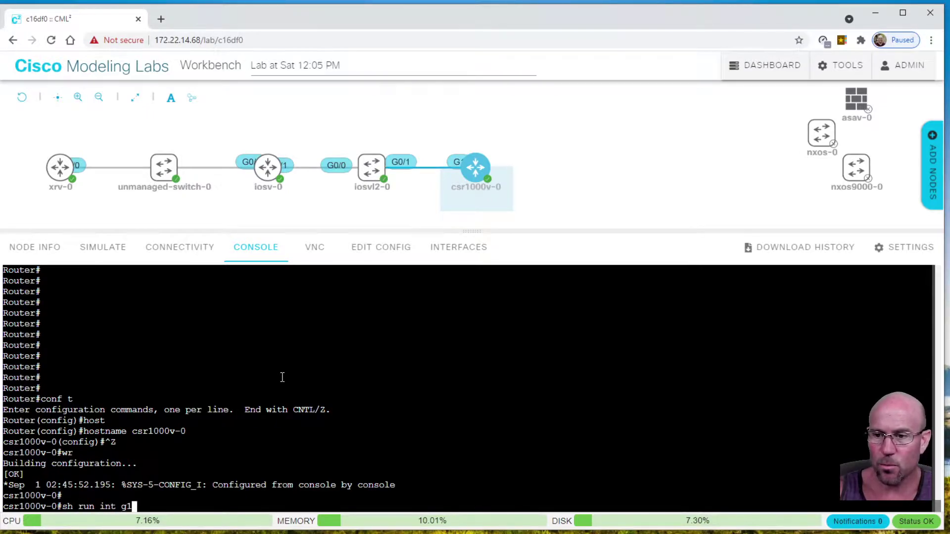
key(Return)
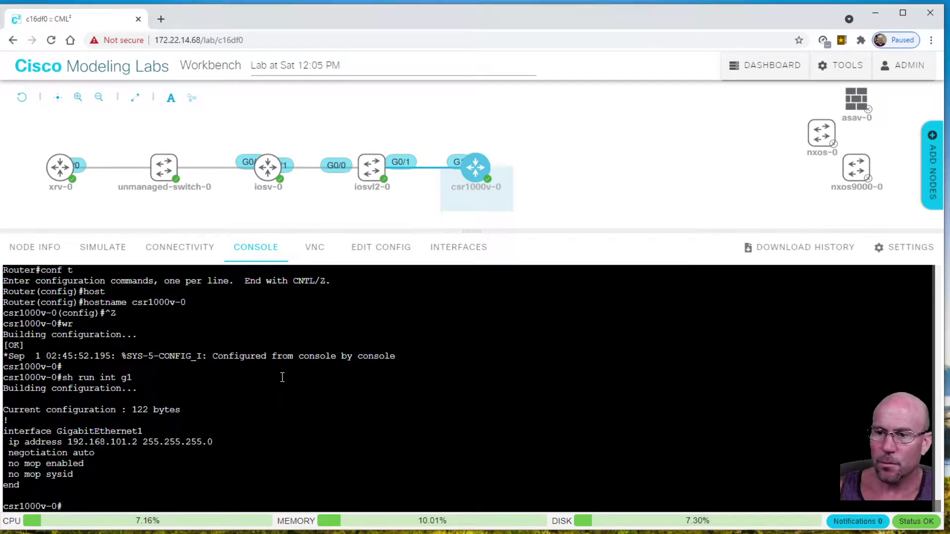
Ping 192.168.101.1 from csr1000v-0 using the pasted address.
text(ping)
right_click(178, 434)
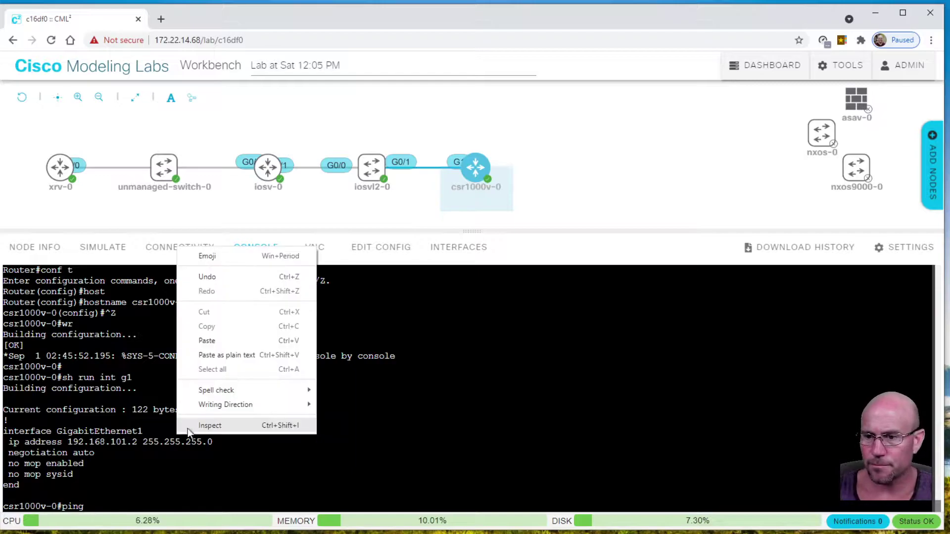
click(215, 341)
key(Return)
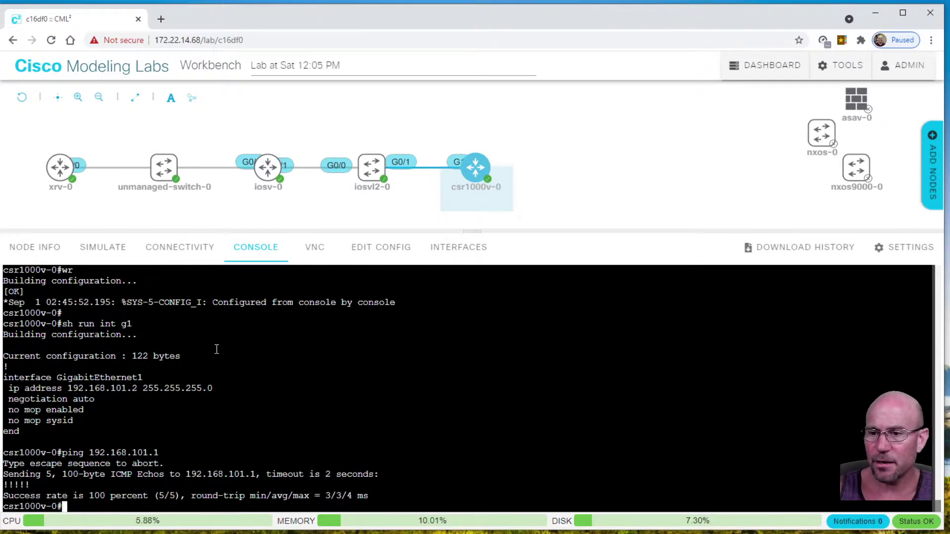
key(Return)
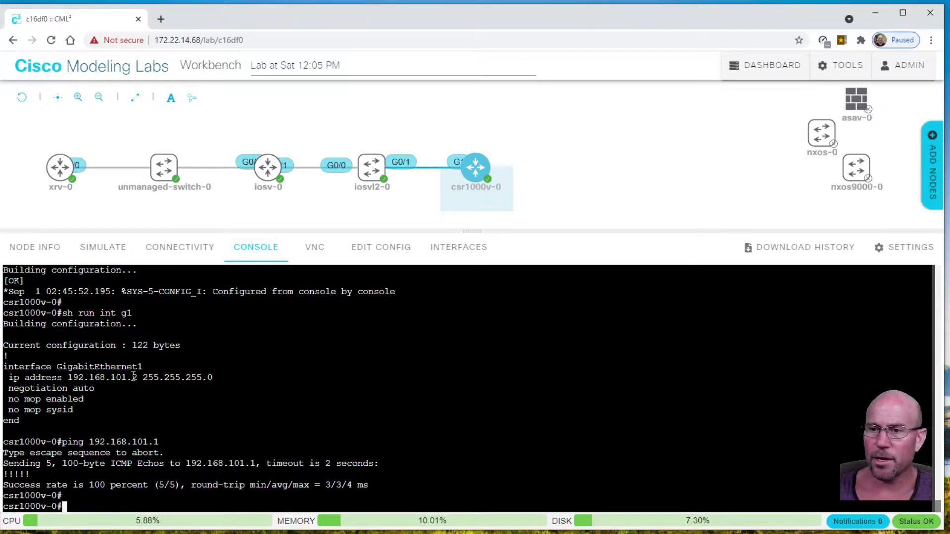
mouse_move(353, 173)
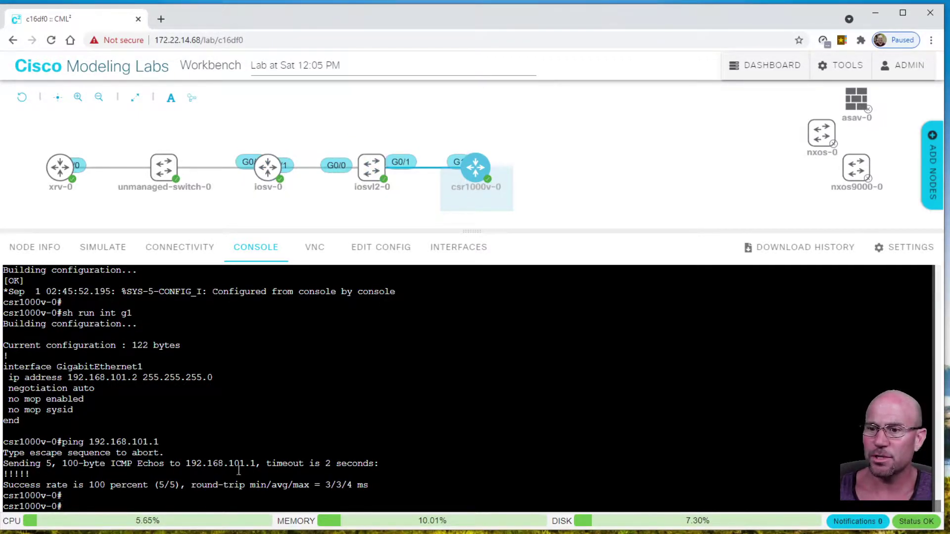
Start a packet capture on the iosvl2-0 to csr1000v-0 link.
right_click(433, 171)
click(429, 168)
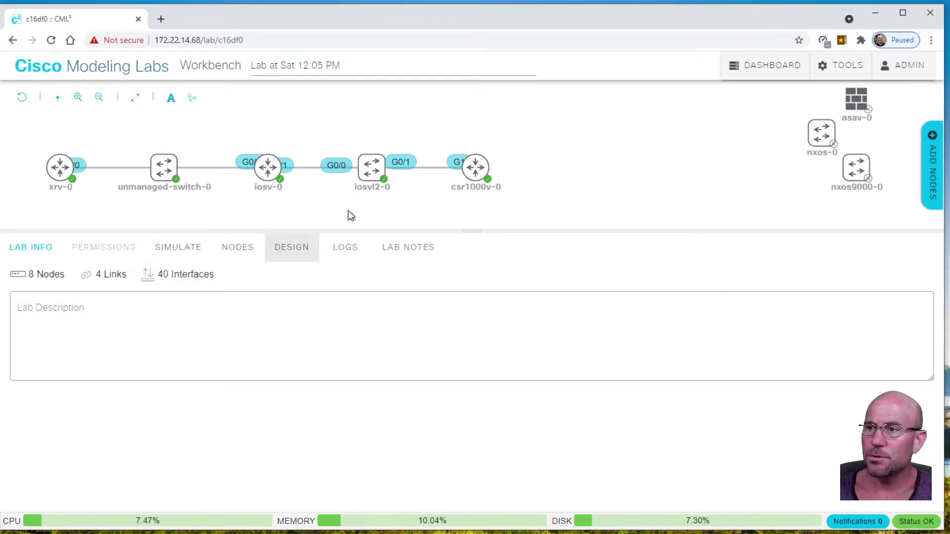
click(427, 171)
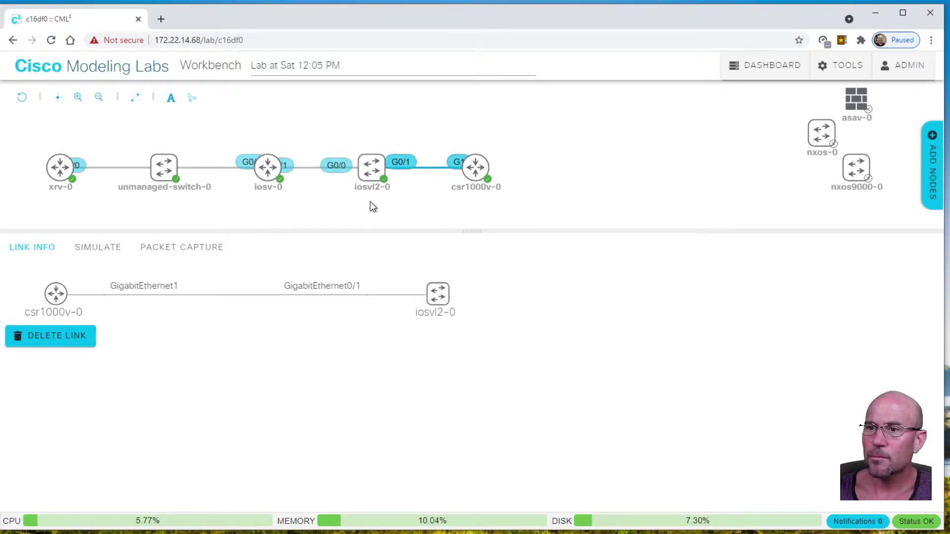
click(156, 253)
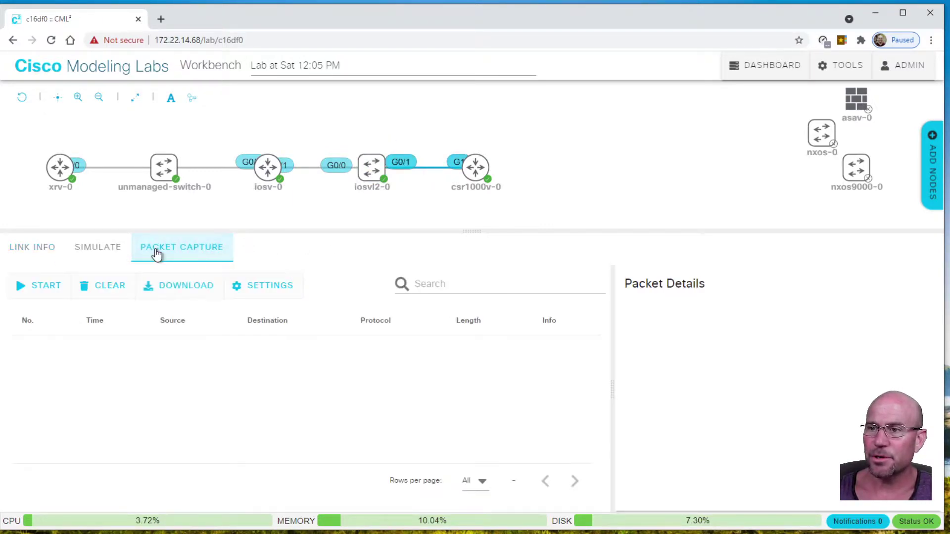
click(45, 286)
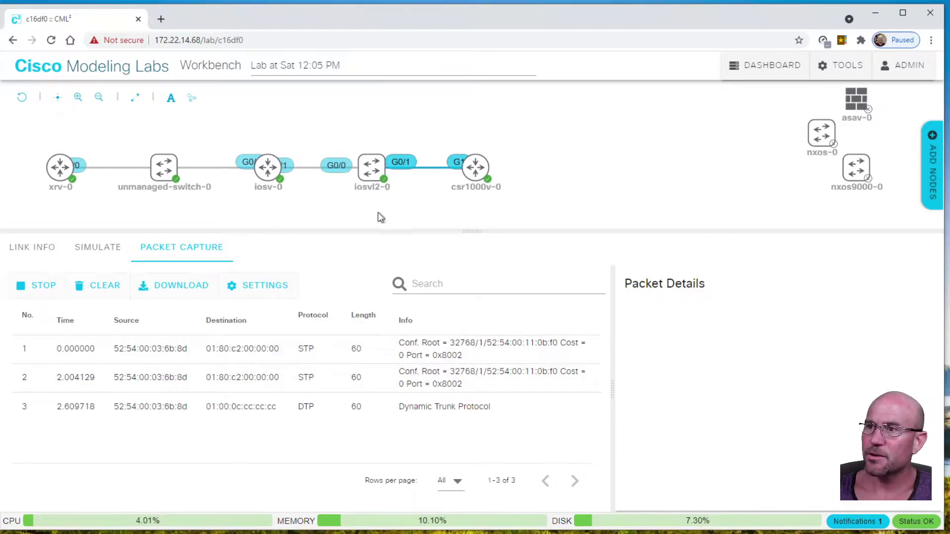
Rerun the ping to 192.168.101.1 from the csr1000v-0 console.
click(465, 167)
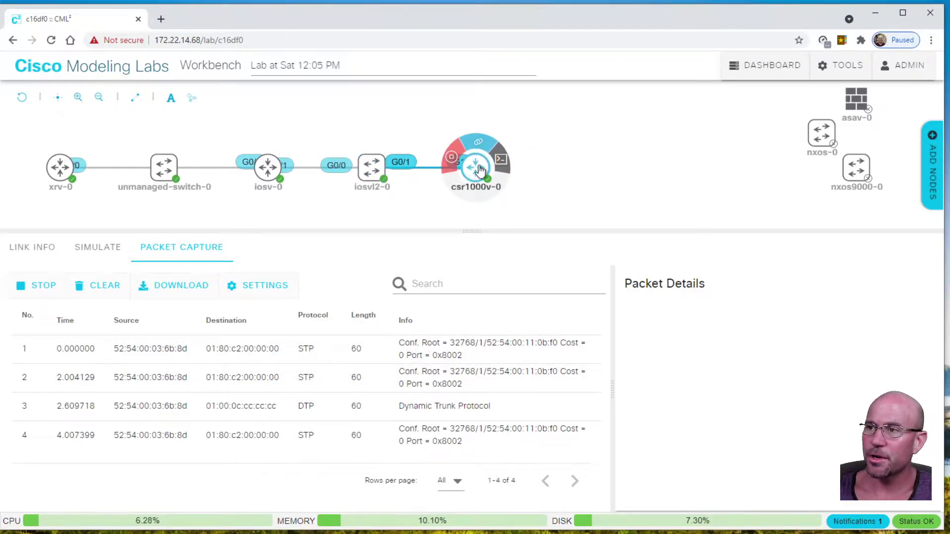
click(461, 181)
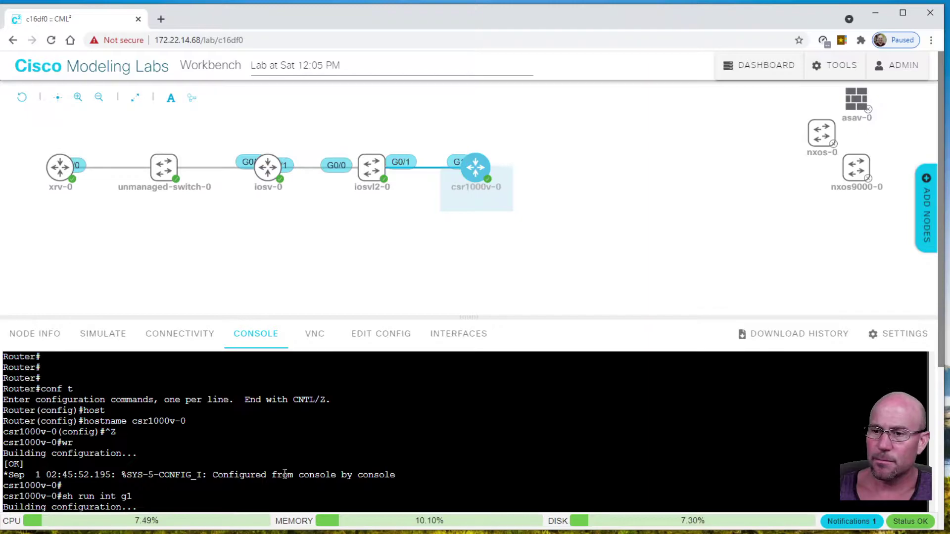
scroll(285, 474, down, 3)
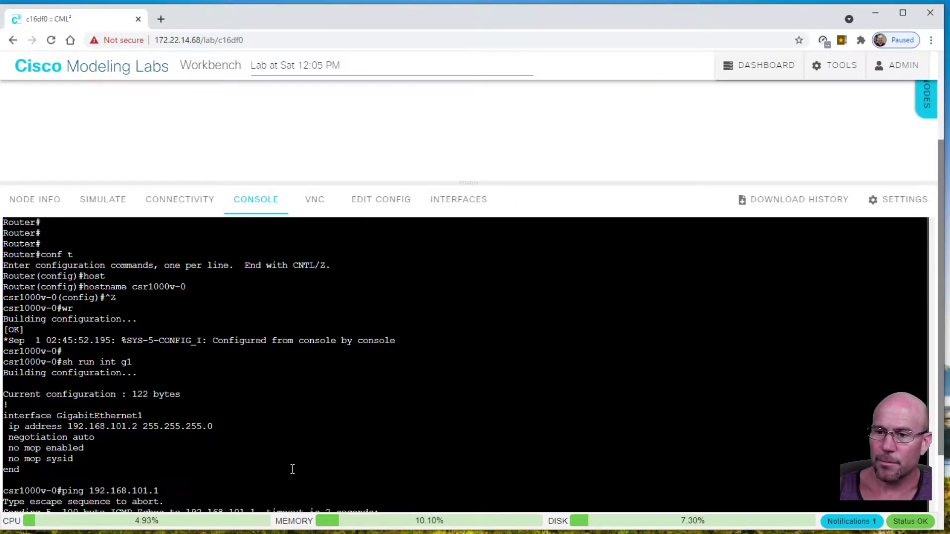
scroll(284, 397, down, 2)
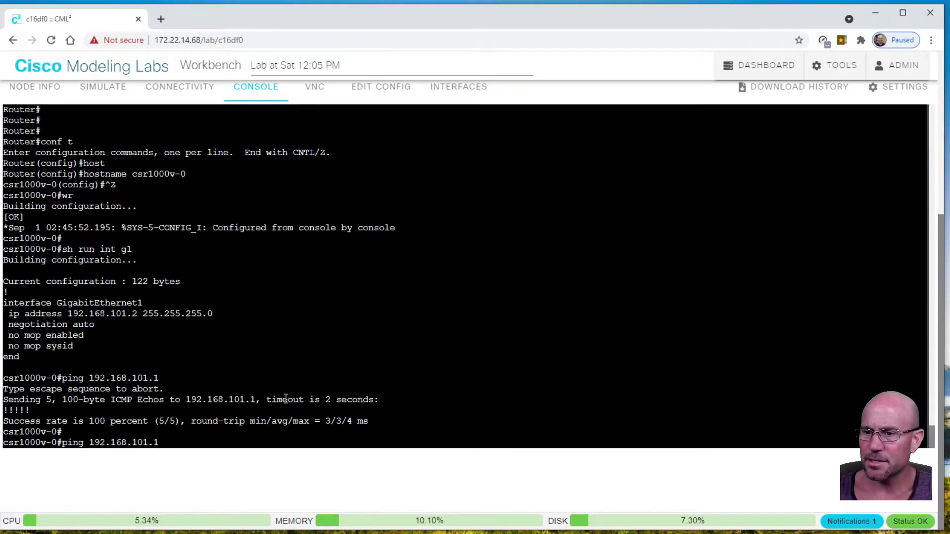
key(Return)
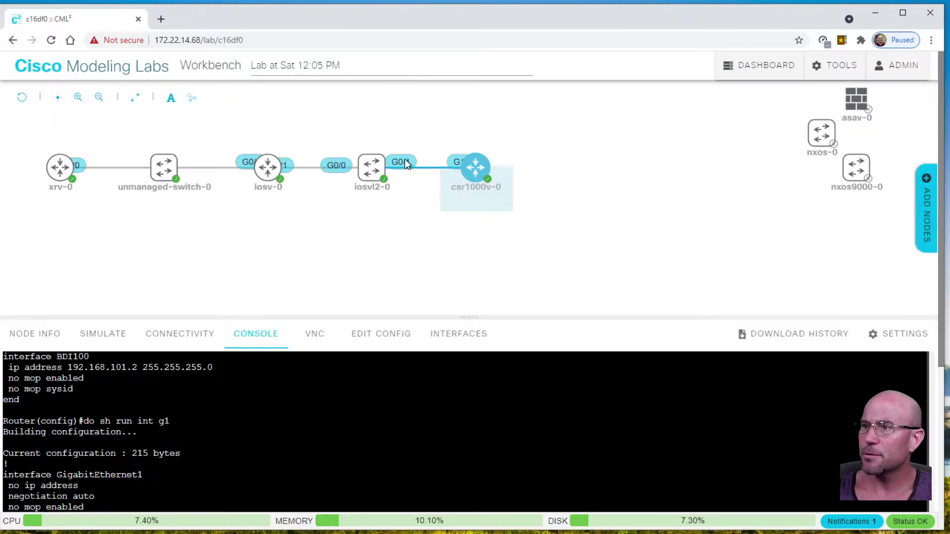
Inspect the captured echo request (frame 12) and reply (frame 11), including the Ethernet II header.
click(426, 167)
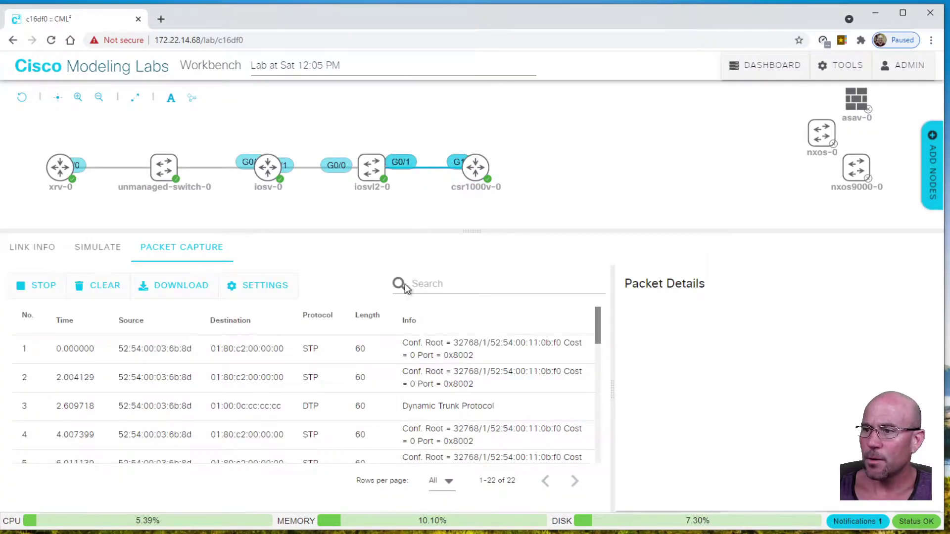
scroll(368, 382, down, 6)
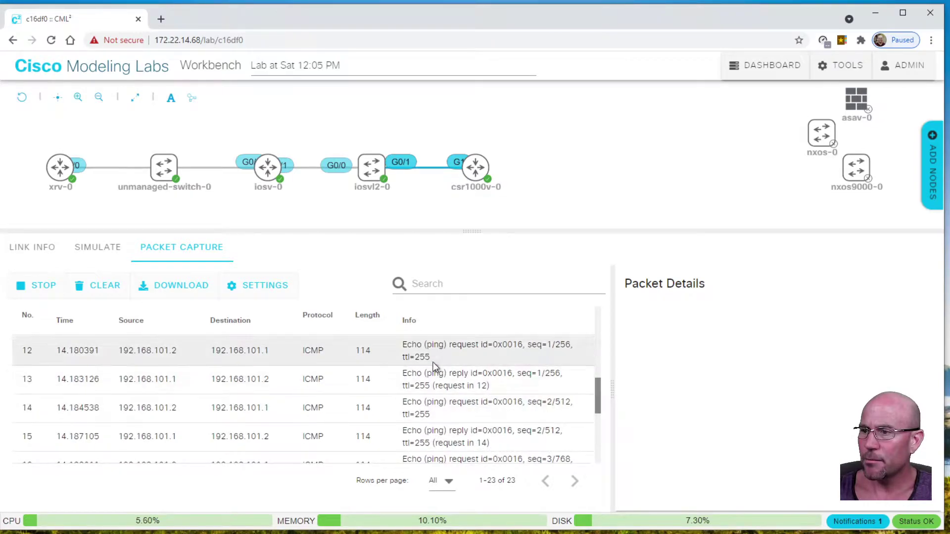
click(435, 355)
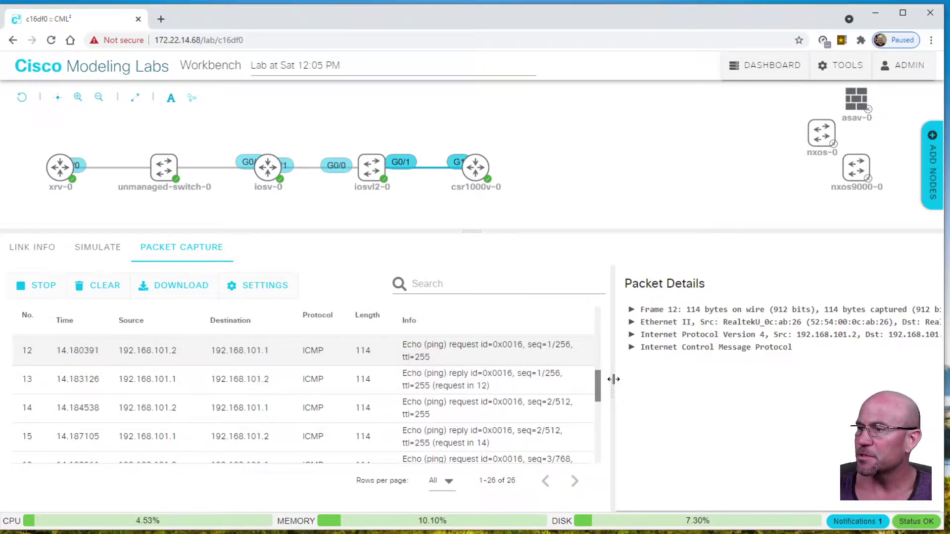
drag(613, 379, 557, 384)
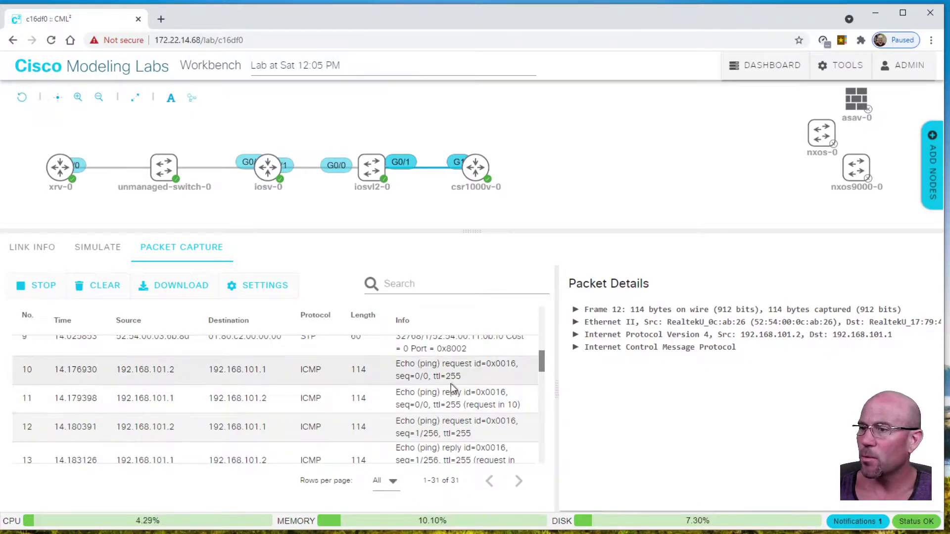
click(450, 398)
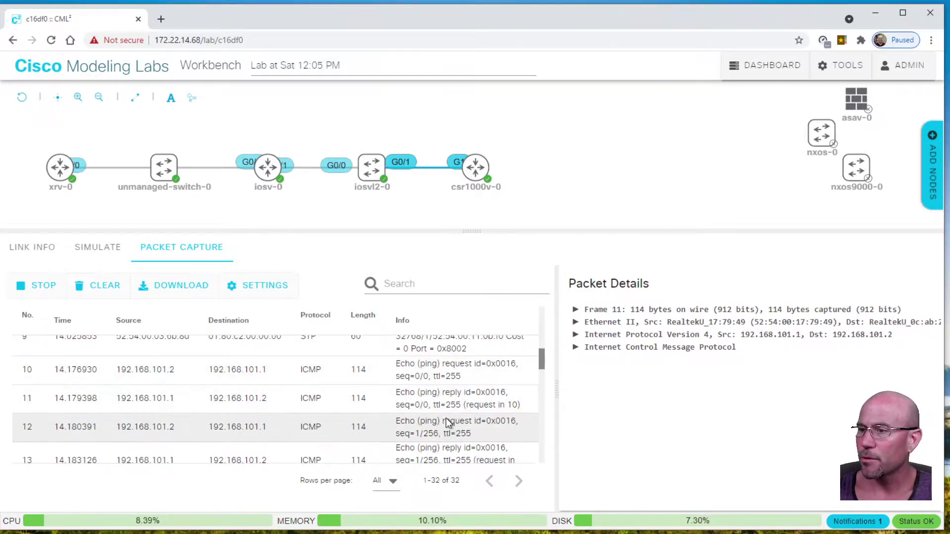
click(444, 423)
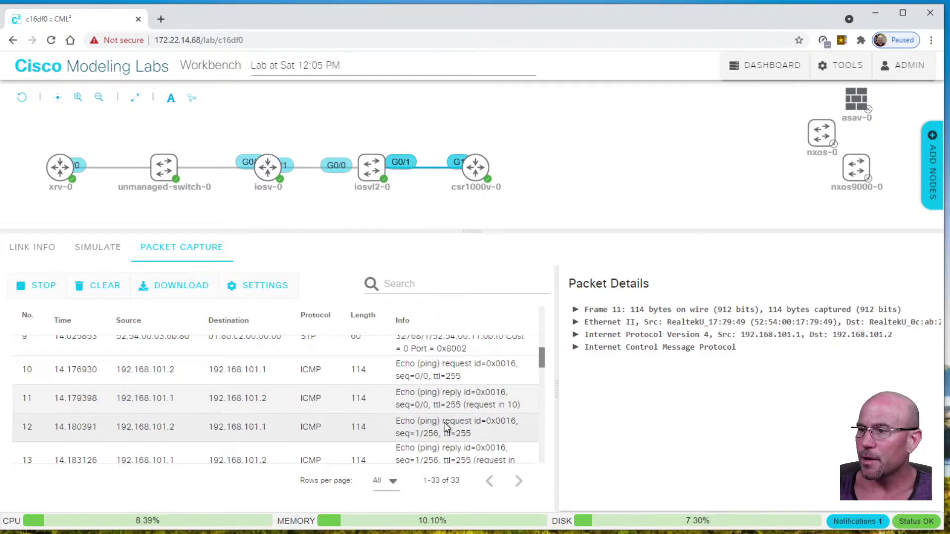
click(576, 323)
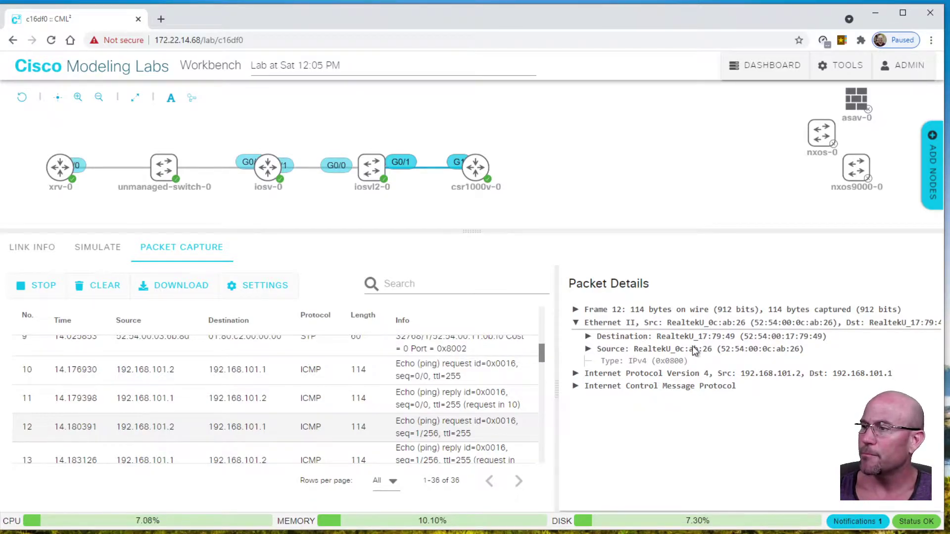
click(577, 324)
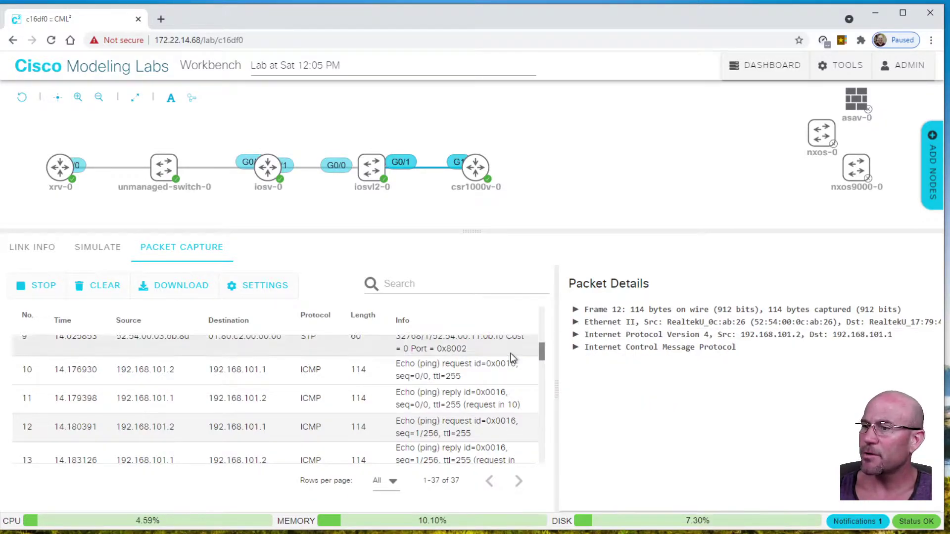
click(438, 395)
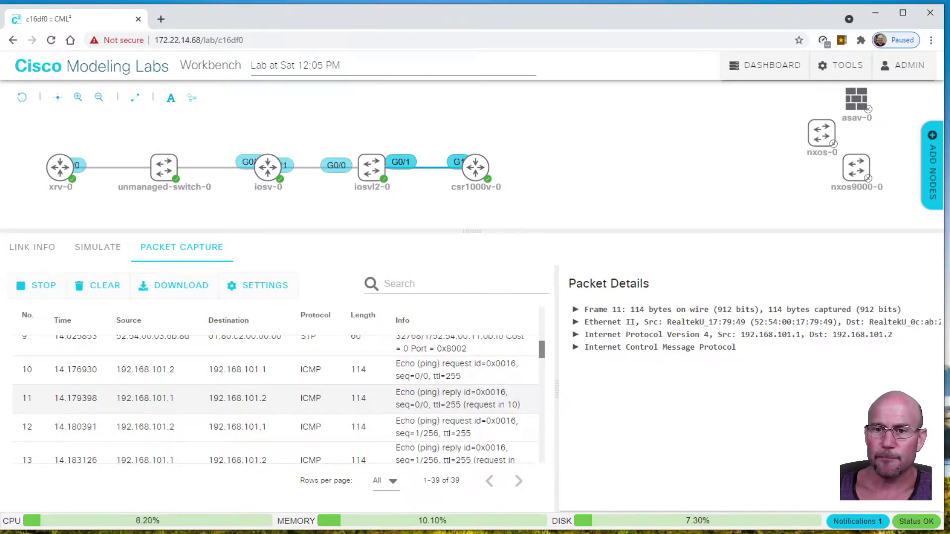
Run 'sh mac address-table' on iosvl2-0, then shrink the console to reveal the topology.
click(375, 165)
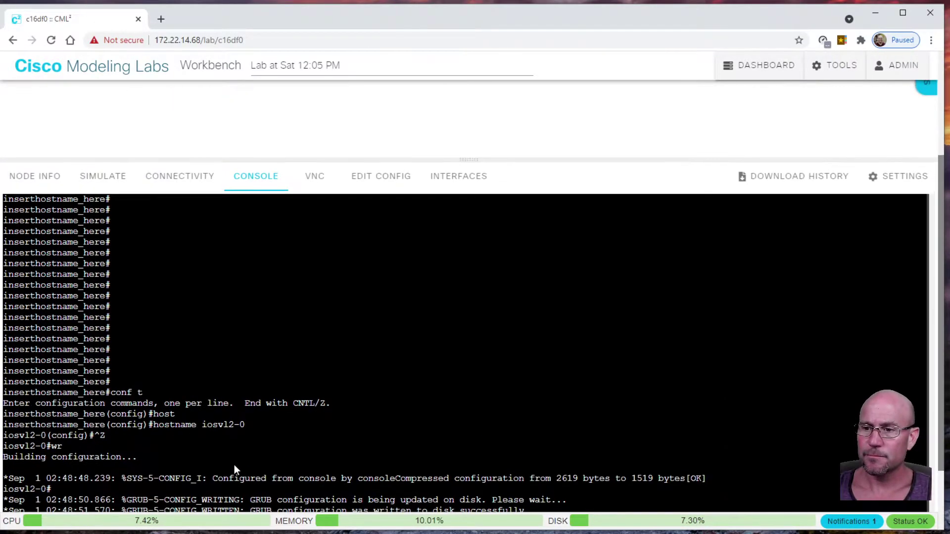
text(sh mac add)
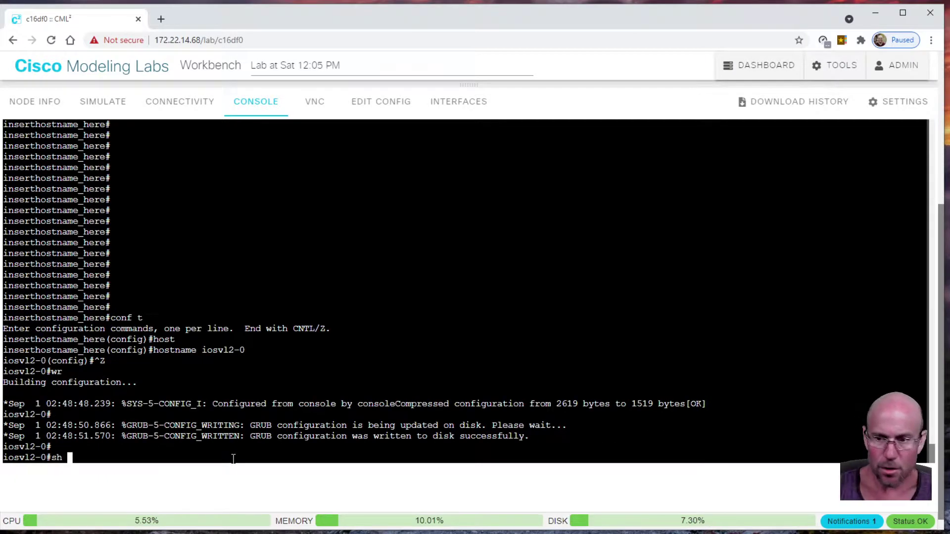
key(Tab)
key(Return)
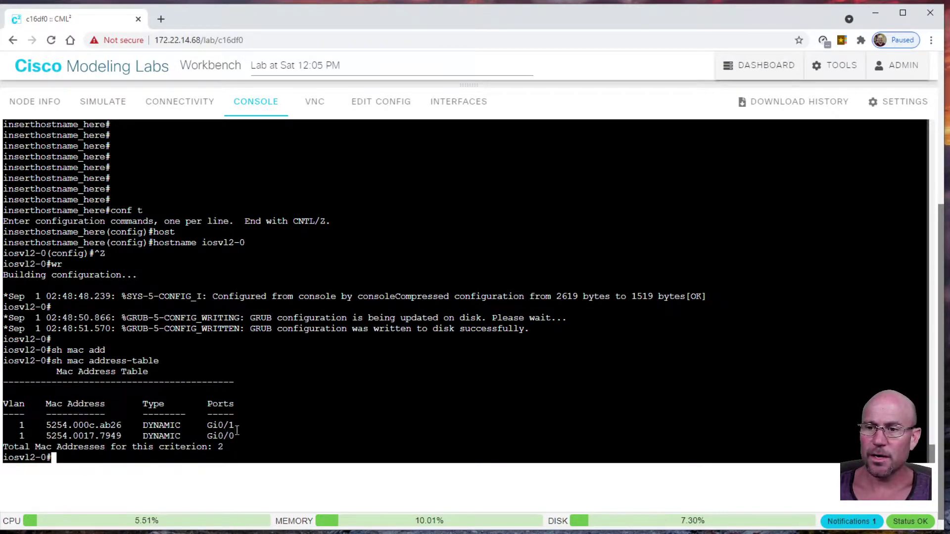
scroll(335, 335, up, 15)
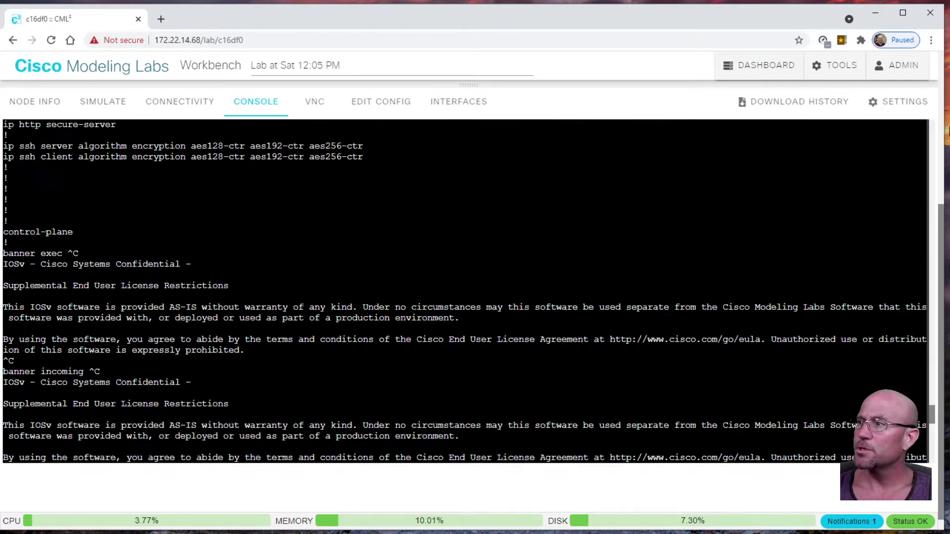
drag(469, 84, 469, 317)
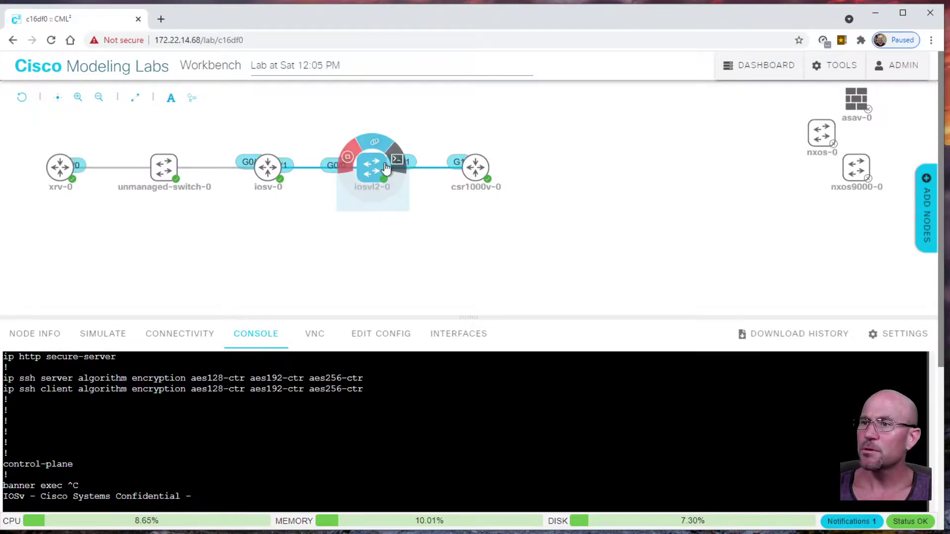
mouse_move(266, 184)
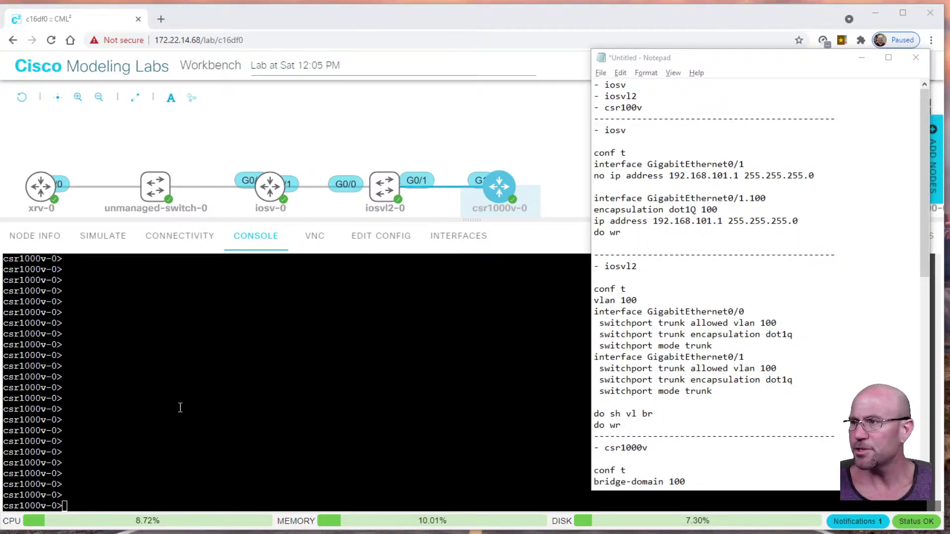
click(667, 132)
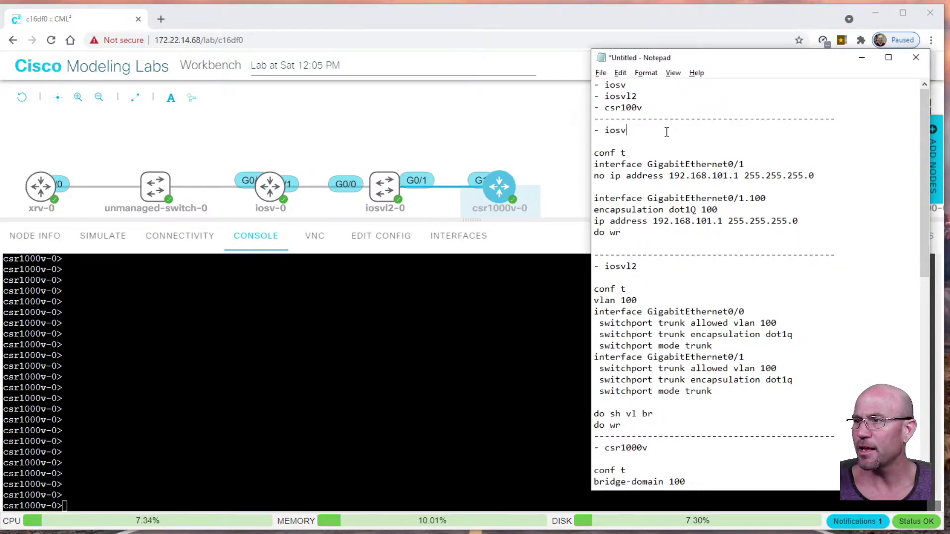
click(594, 155)
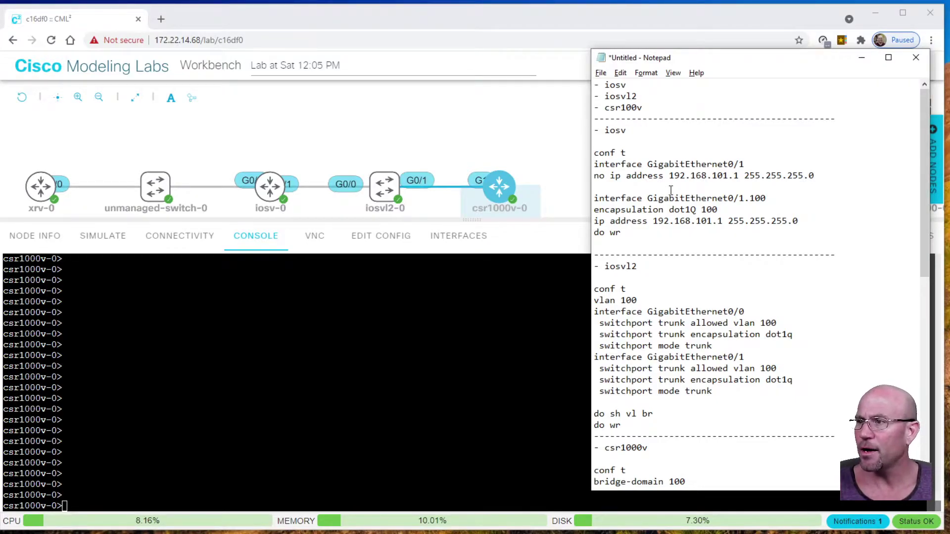
key(shift+Down)
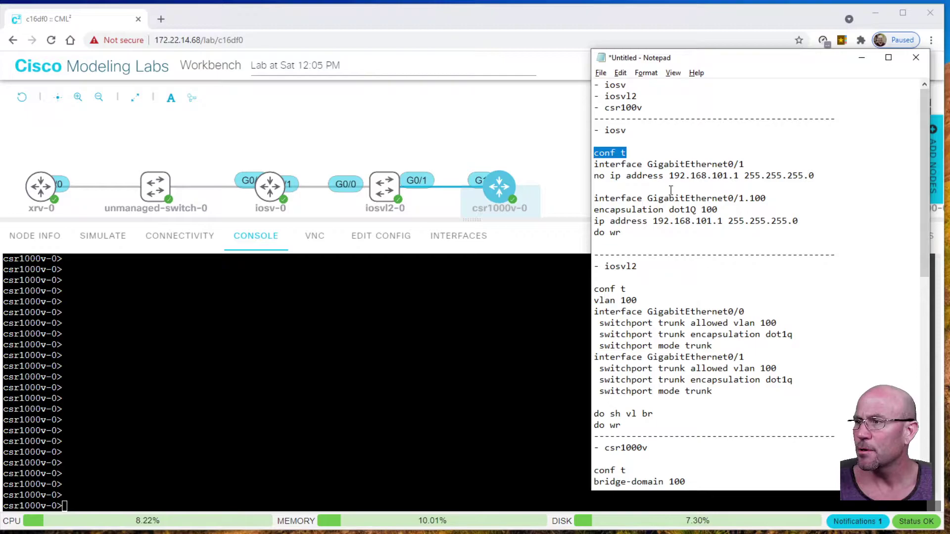
key(shift+Down)
key(shift+Down)
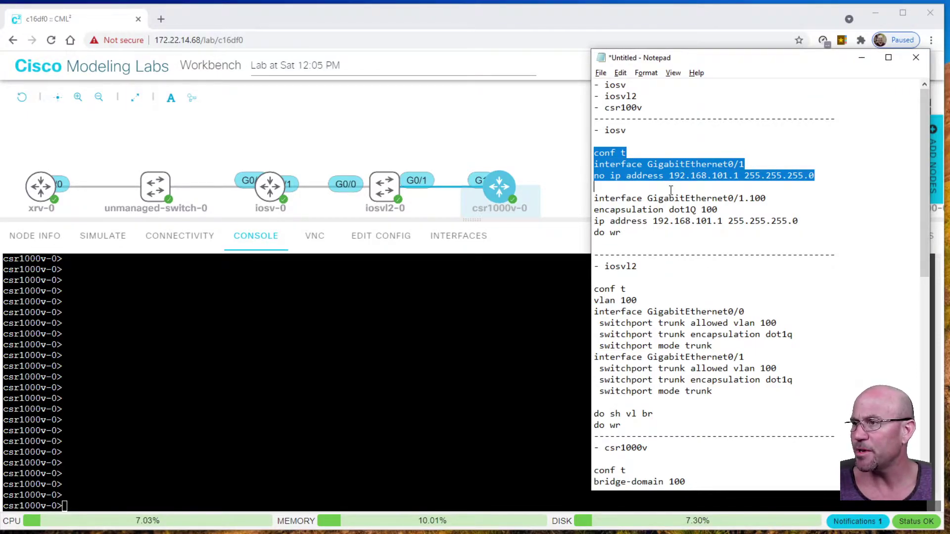
key(shift+Down)
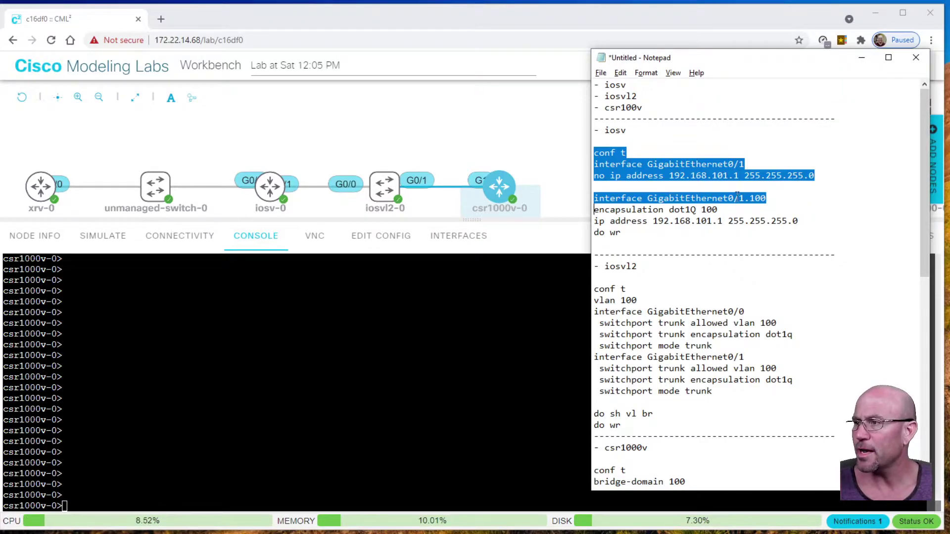
drag(745, 198, 768, 198)
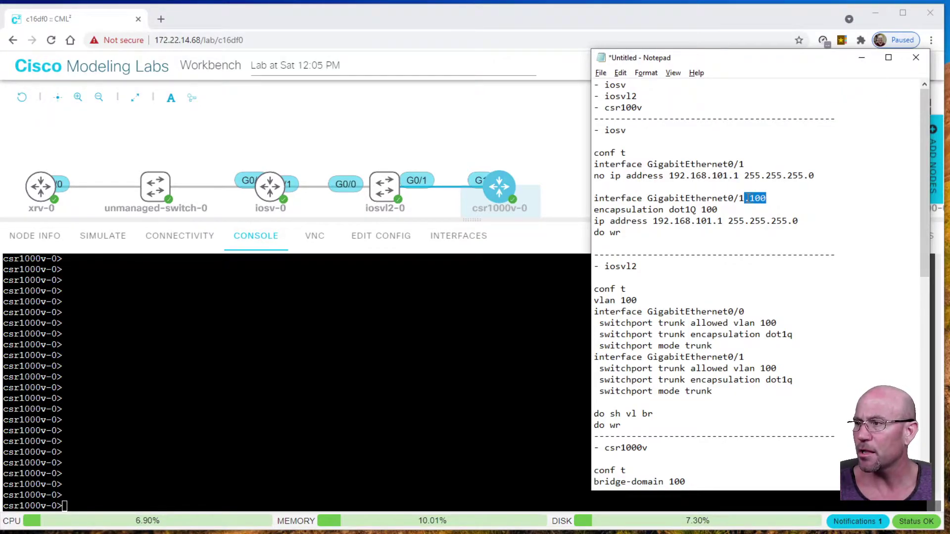
double_click(711, 210)
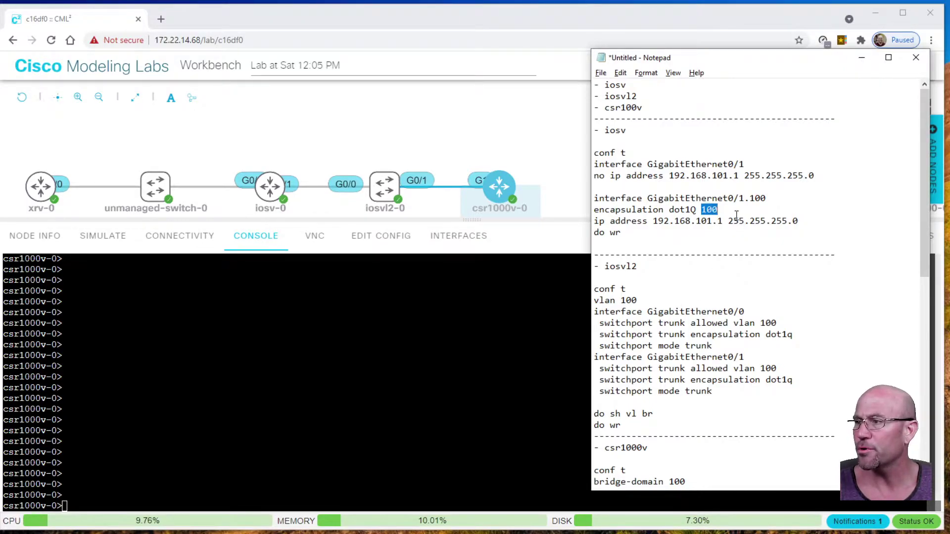
drag(745, 198, 767, 198)
click(759, 198)
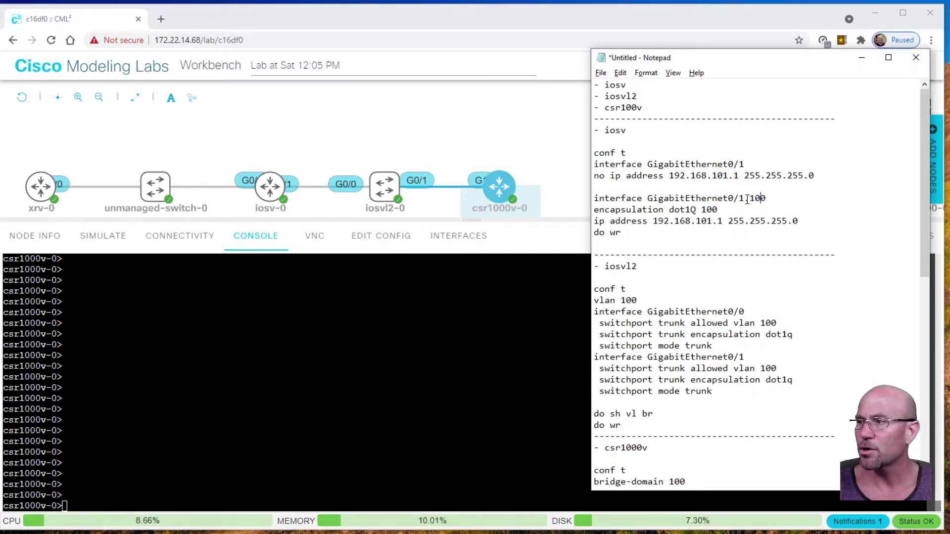
drag(745, 198, 772, 202)
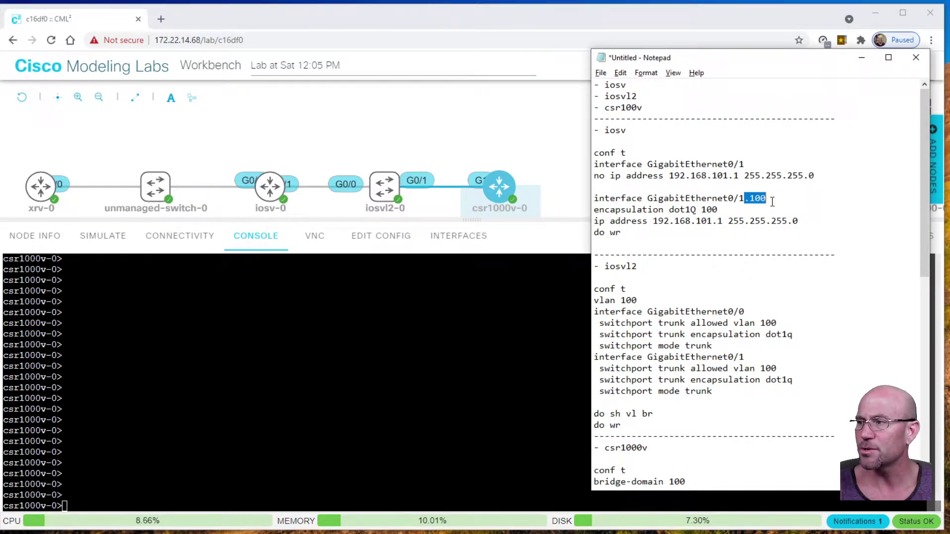
double_click(726, 212)
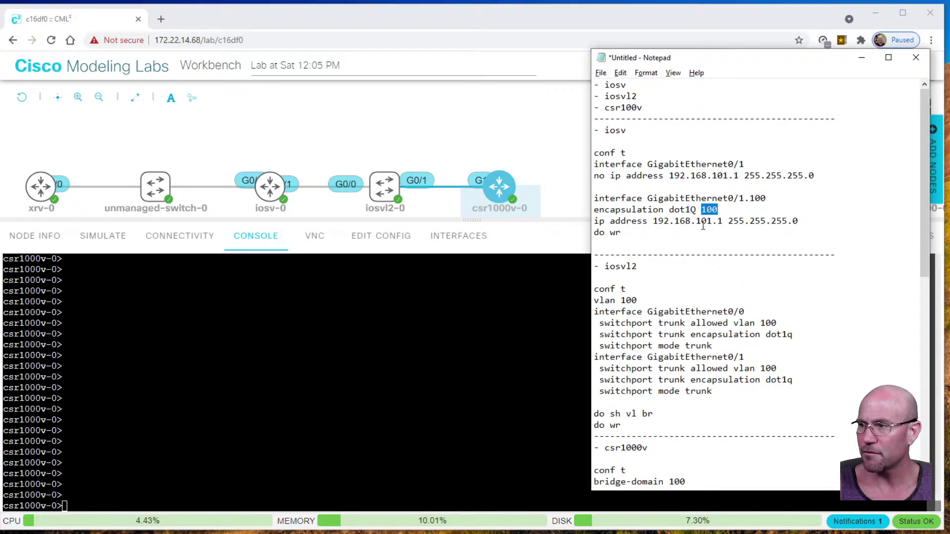
click(669, 233)
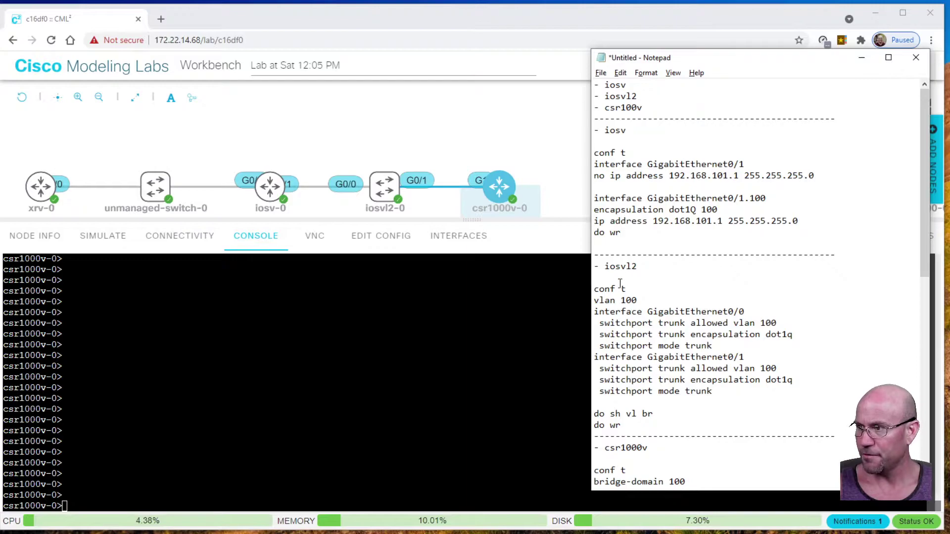
click(652, 301)
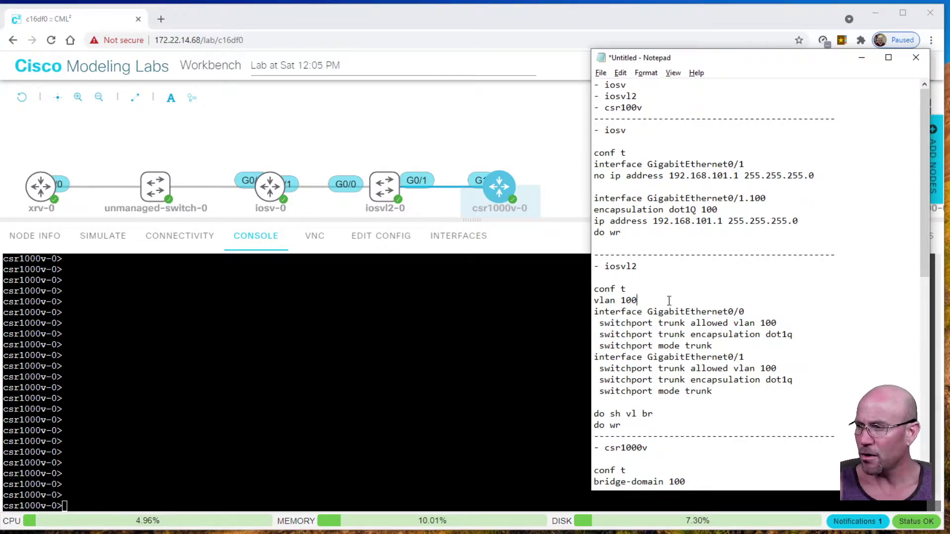
Insert blank lines after 'vlan 100' and before the GigabitEthernet0/1 block.
key(Up)
key(Home)
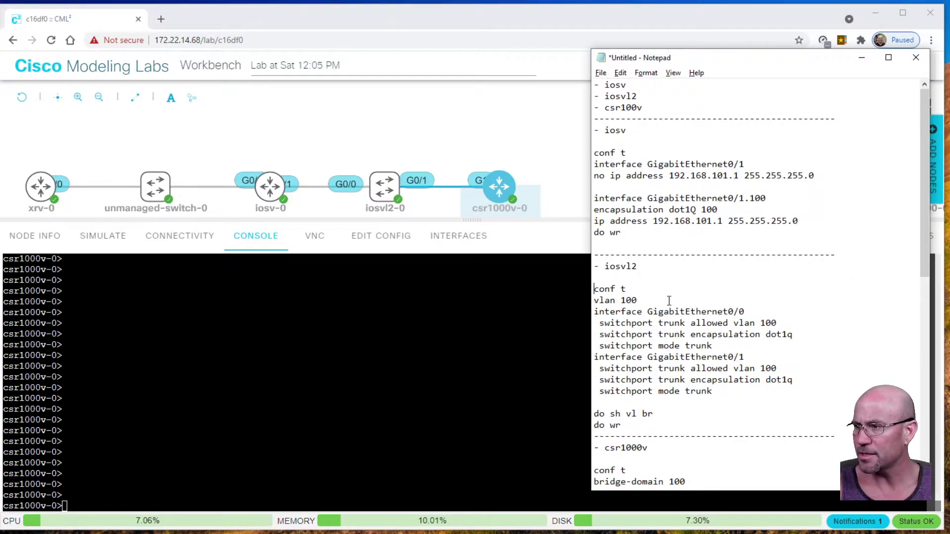
key(shift+Down)
key(shift+Down)
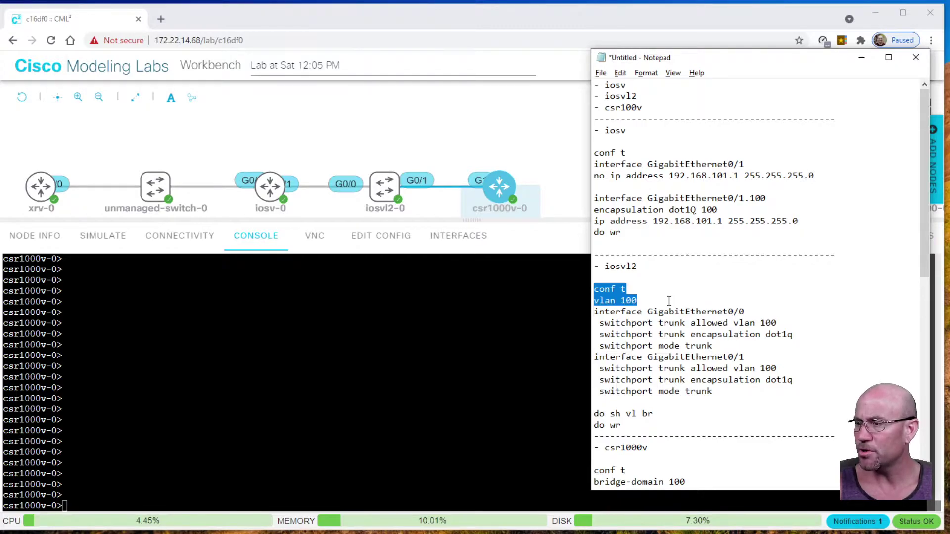
key(Down)
key(Return)
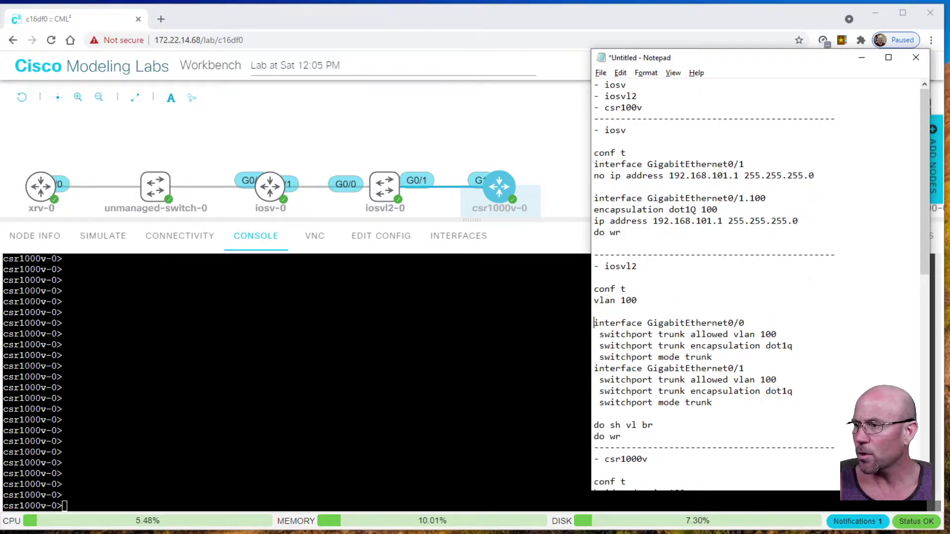
key(Down)
key(Down)
key(Down)
key(Down)
key(Return)
key(Up)
key(Up)
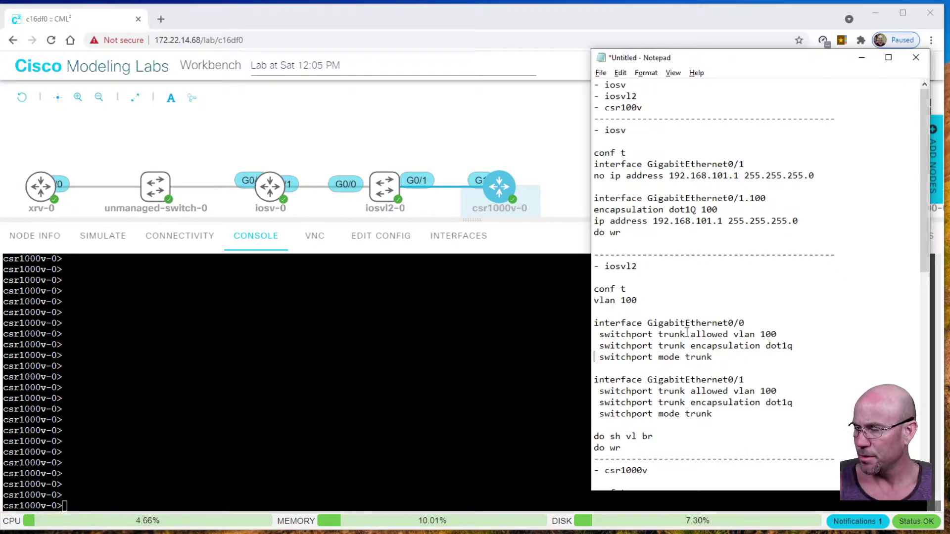
Review the Gi0/0 trunk lines: allowed vlan 100, dot1q encapsulation, switchport mode trunk.
drag(733, 335, 777, 335)
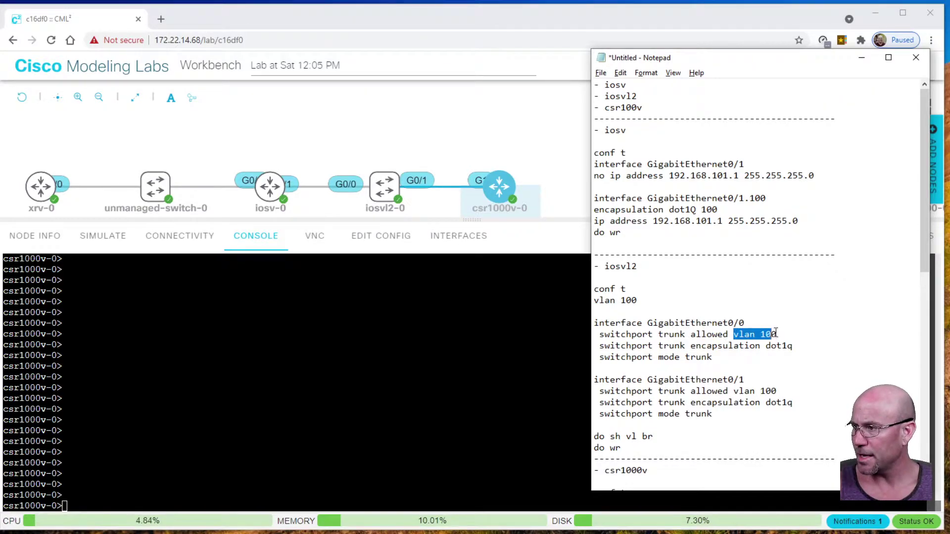
click(722, 347)
double_click(779, 346)
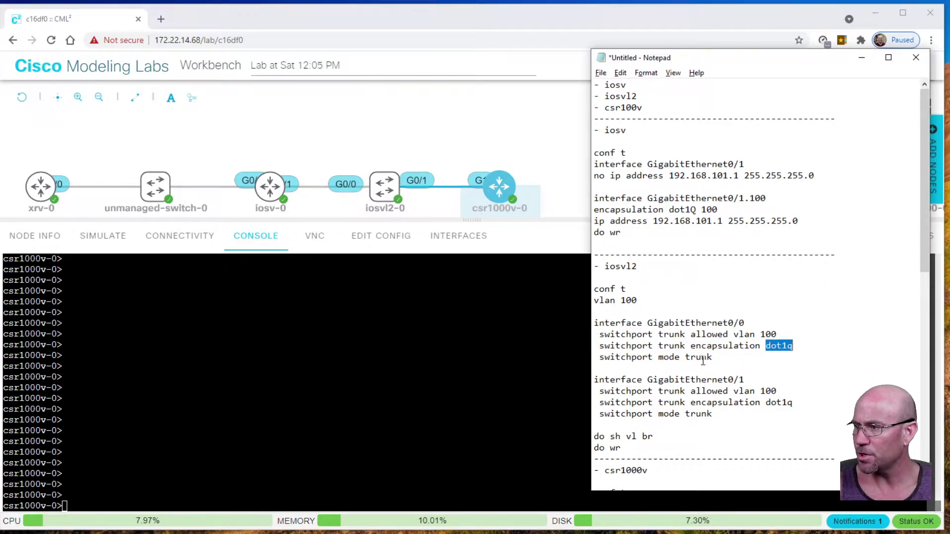
drag(720, 357, 683, 422)
click(732, 380)
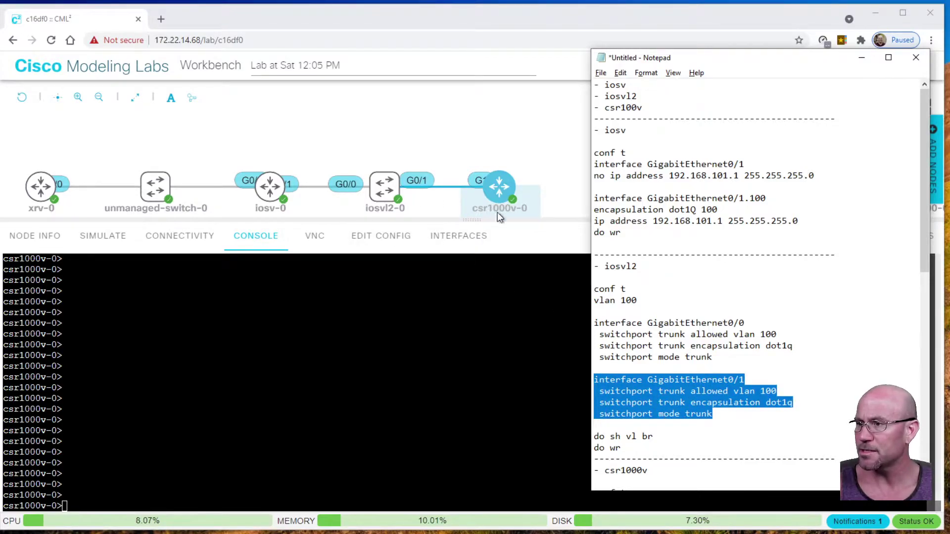
Delete the 'do sh vl br' line from the iosvl2 block.
click(666, 437)
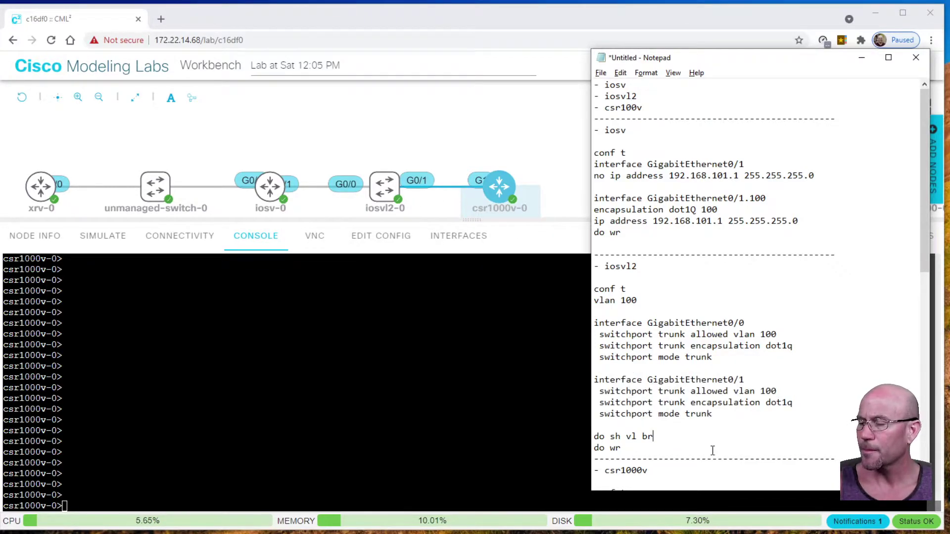
key(shift+Home)
key(Delete)
key(Delete)
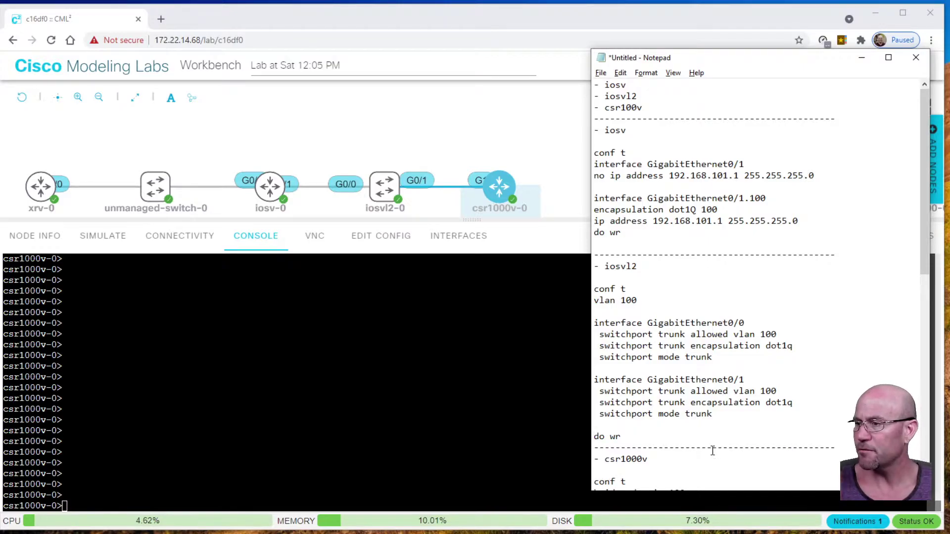
scroll(713, 450, down, 6)
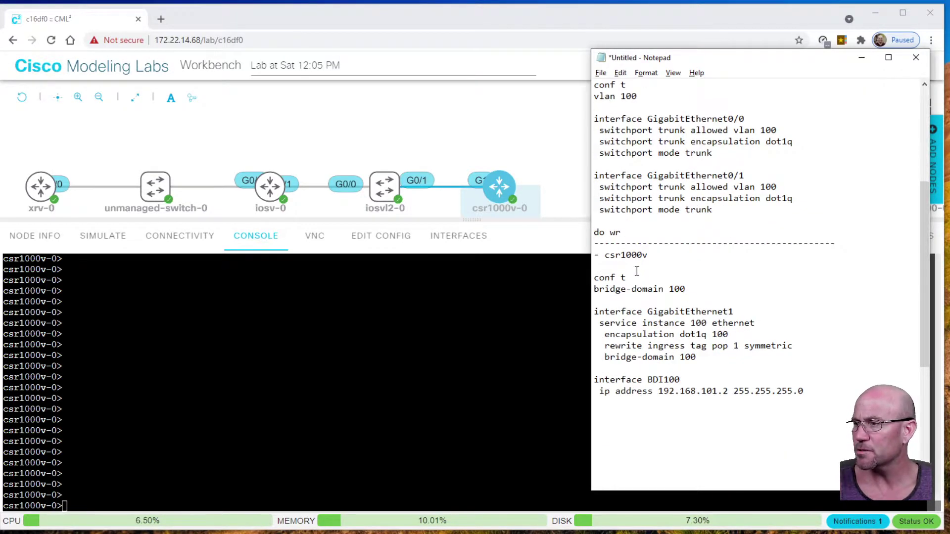
Add 'no ip addr' under interface GigabitEthernet1 in the csr1000v block.
click(638, 272)
key(Down)
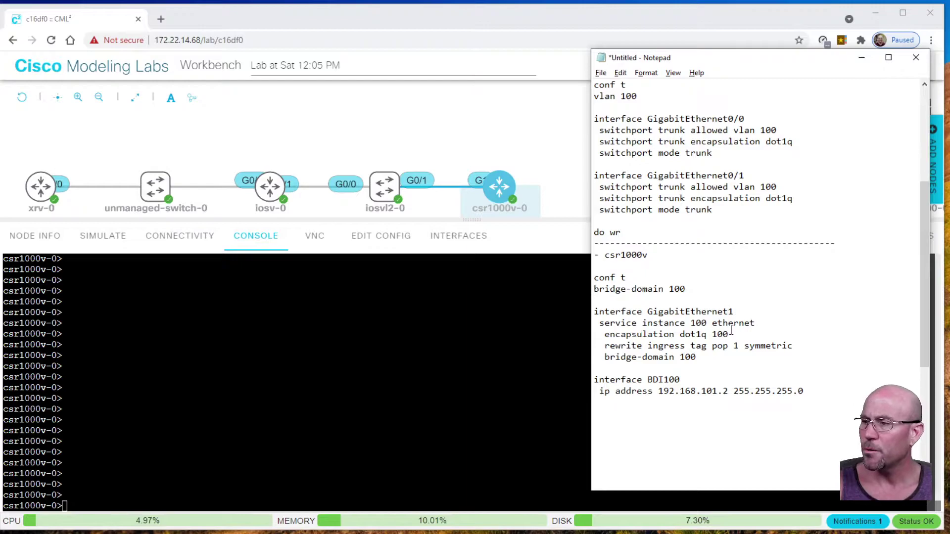
key(shift+Down)
key(Down)
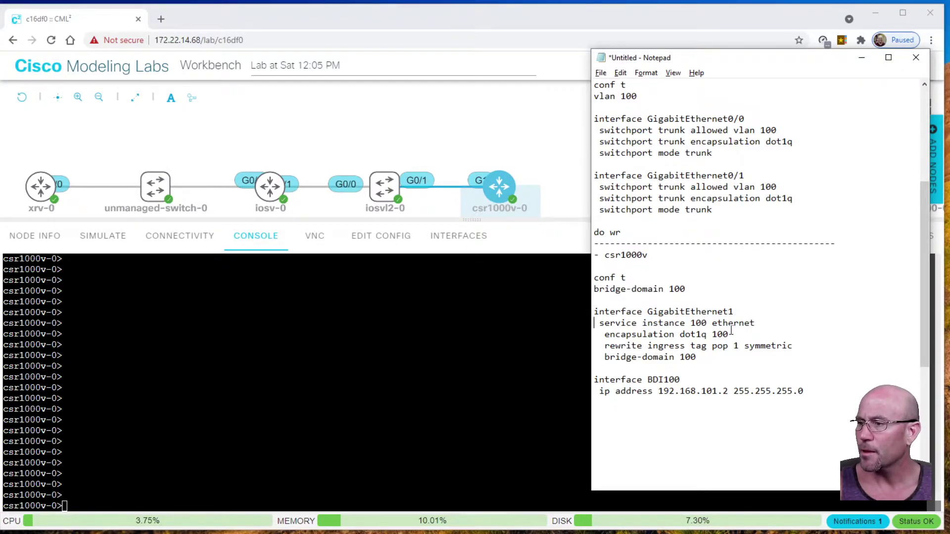
key(shift+Down)
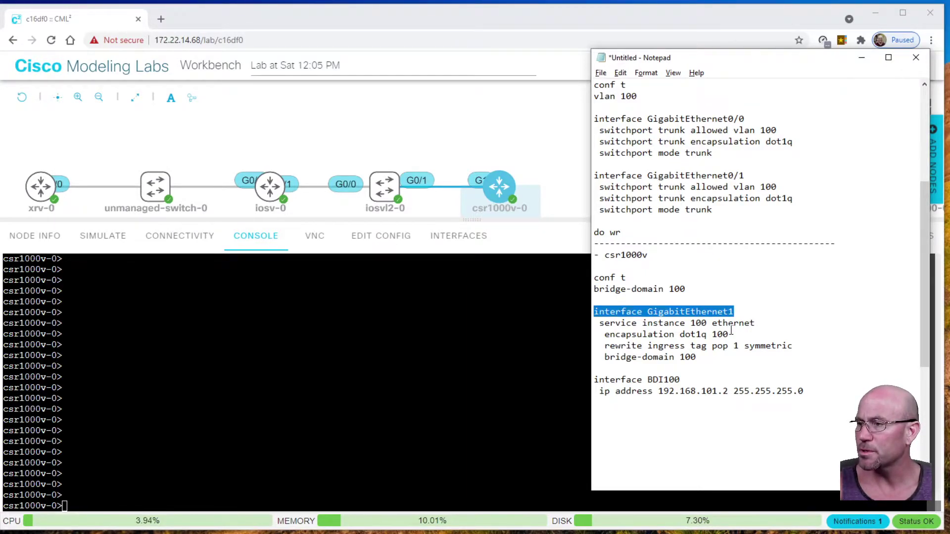
key(Left)
key(Return)
text(no)
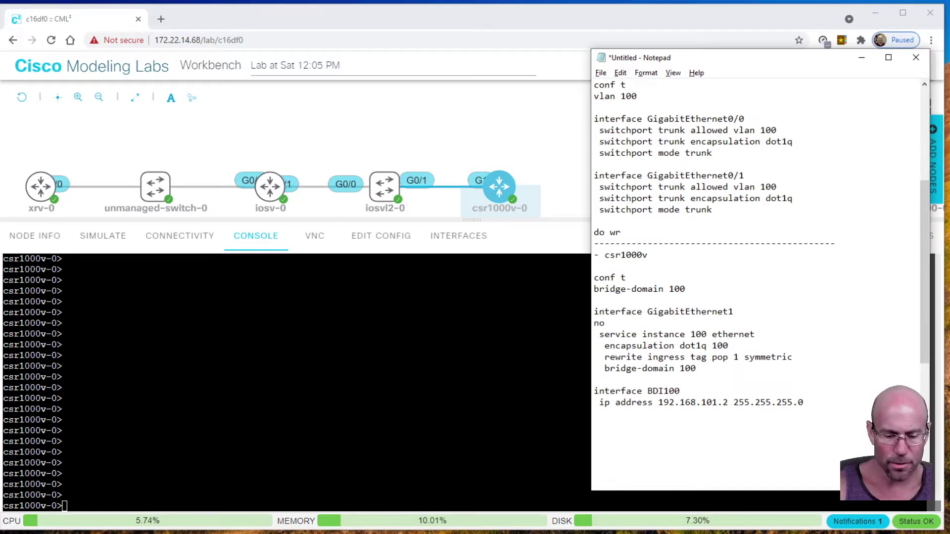
text( ip addr)
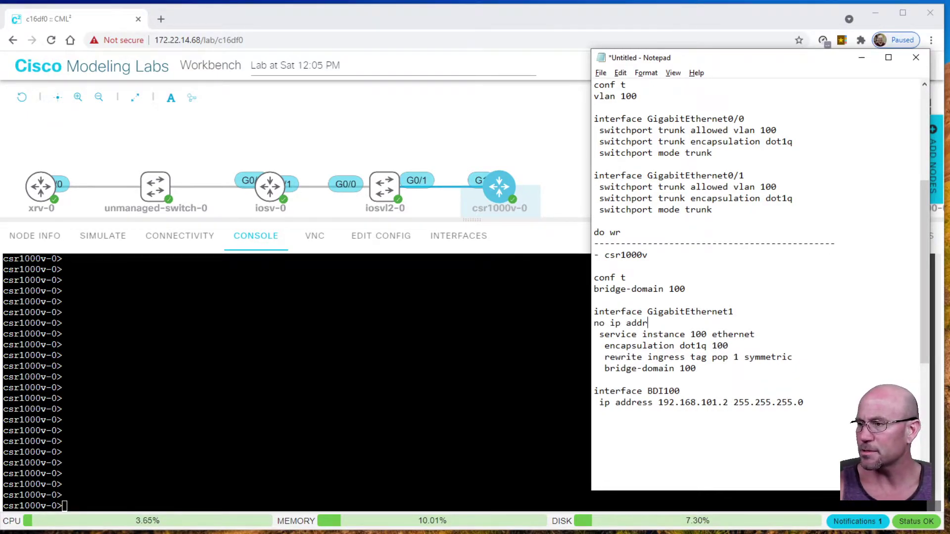
Review the service instance 100 lines: encapsulation dot1q 100, rewrite ingress tag, bridge-domain 100.
key(shift+Down)
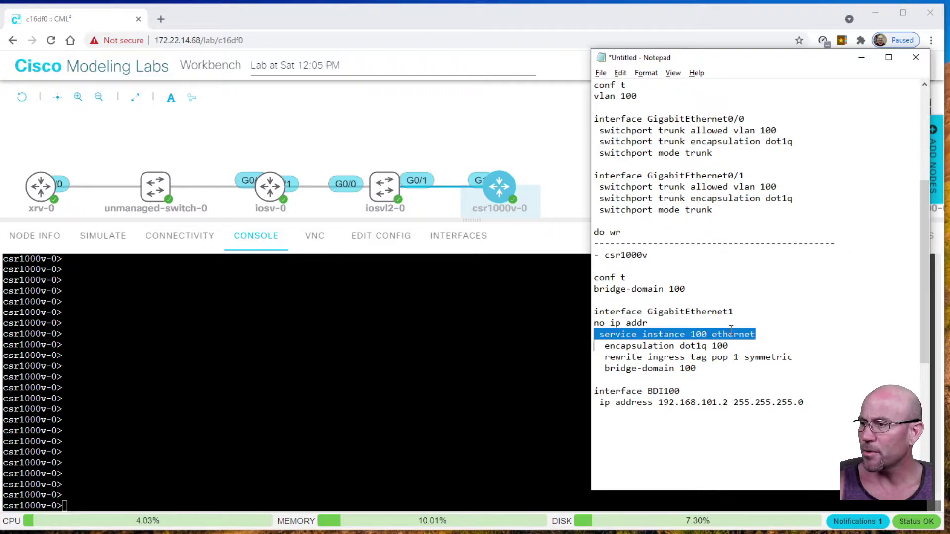
key(shift+Down)
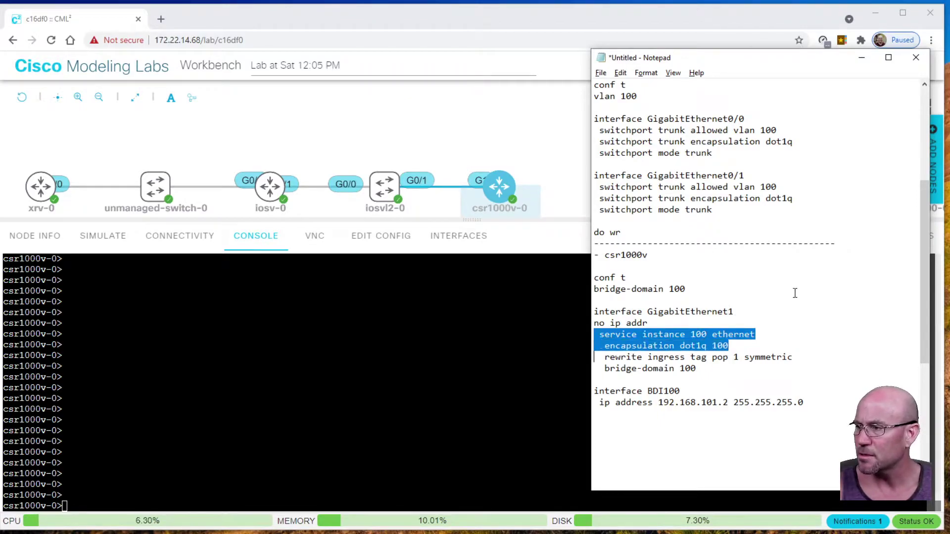
key(shift+Down)
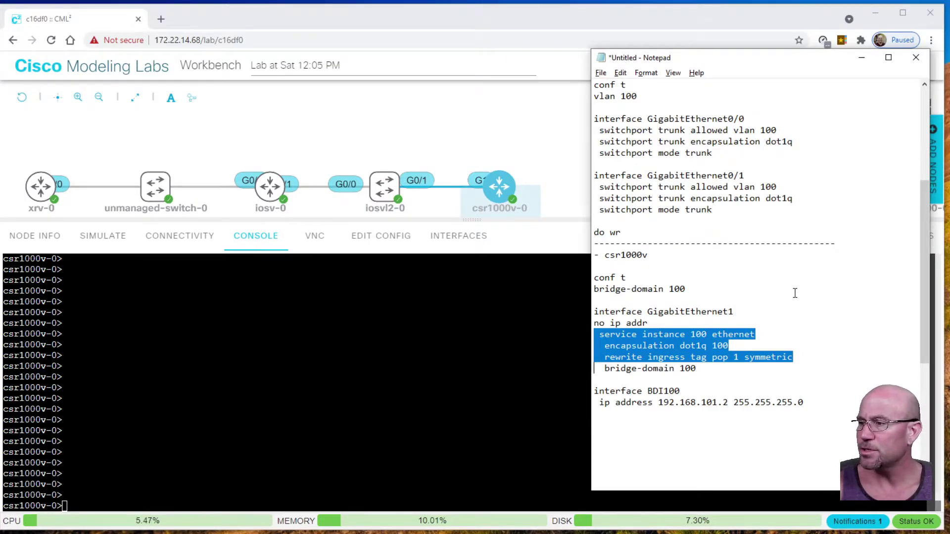
key(Right)
key(shift+End)
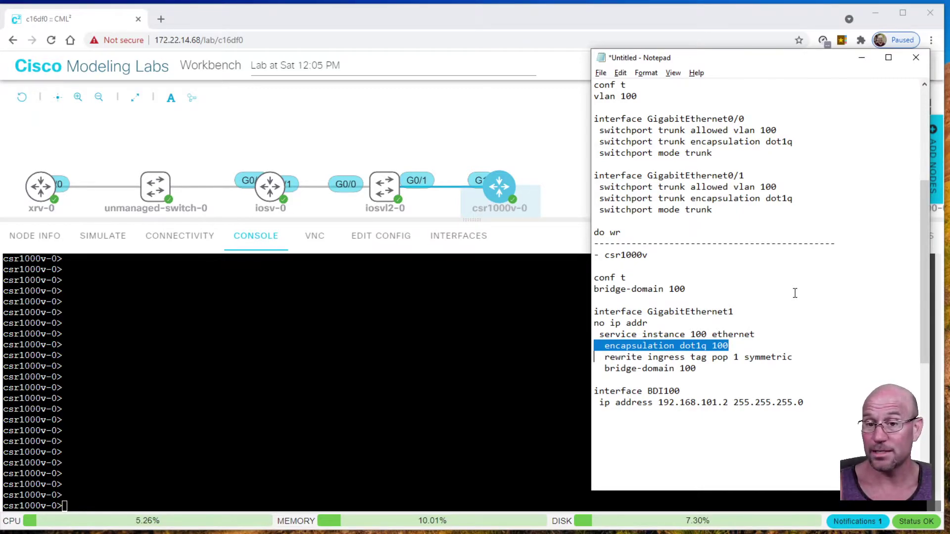
click(752, 347)
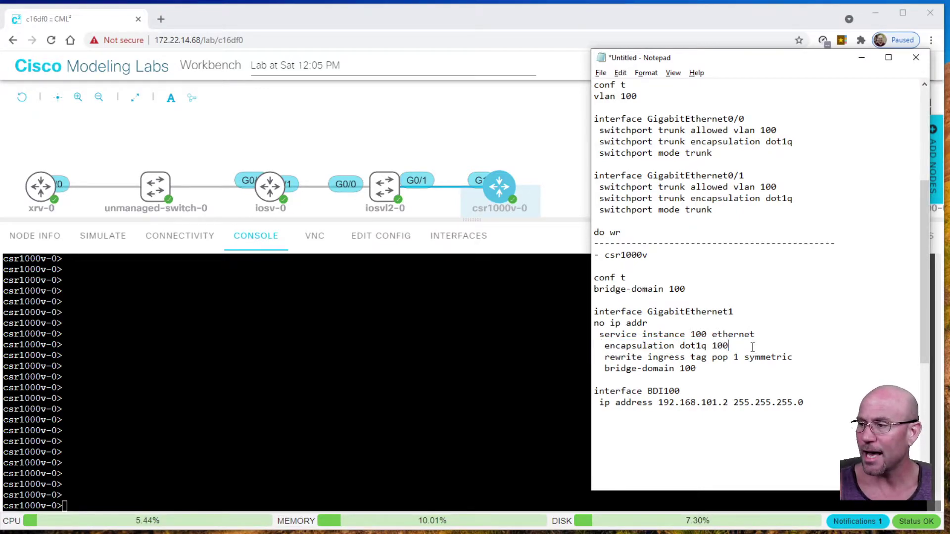
double_click(719, 346)
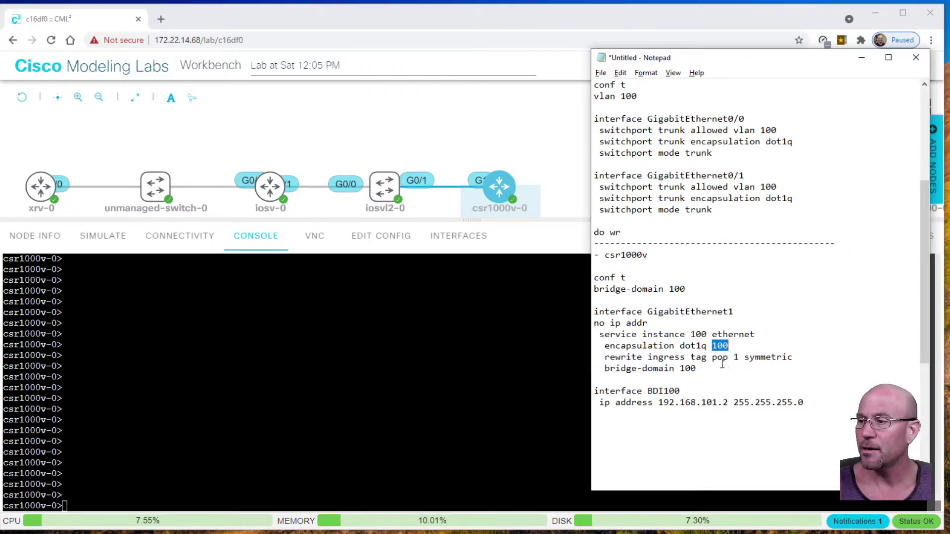
click(700, 370)
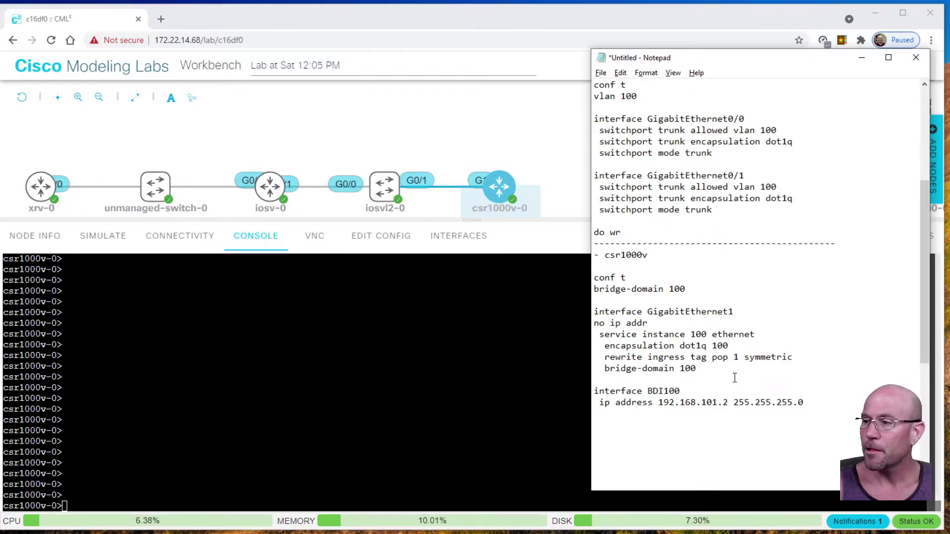
key(shift+Down)
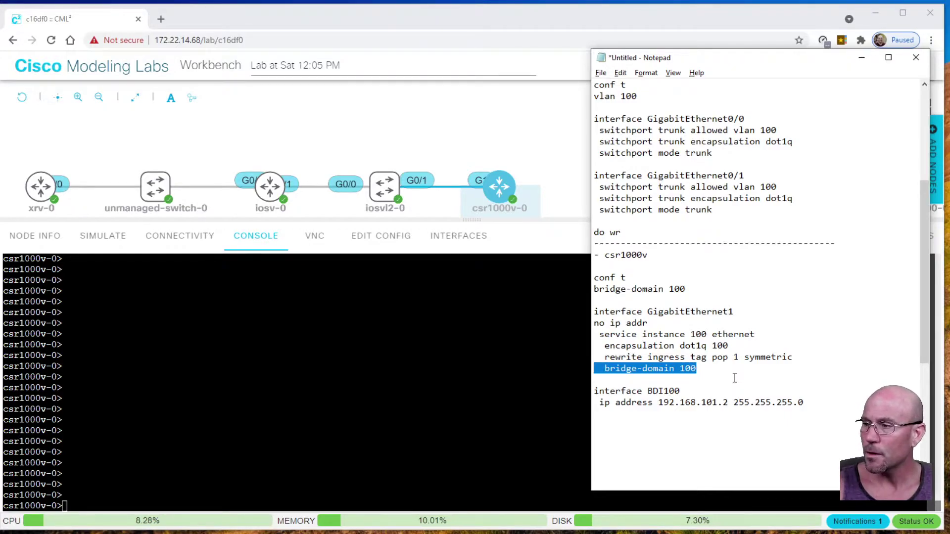
Match the bridge-domain 100 number with interface BDI100 in the csr1000v block.
double_click(677, 289)
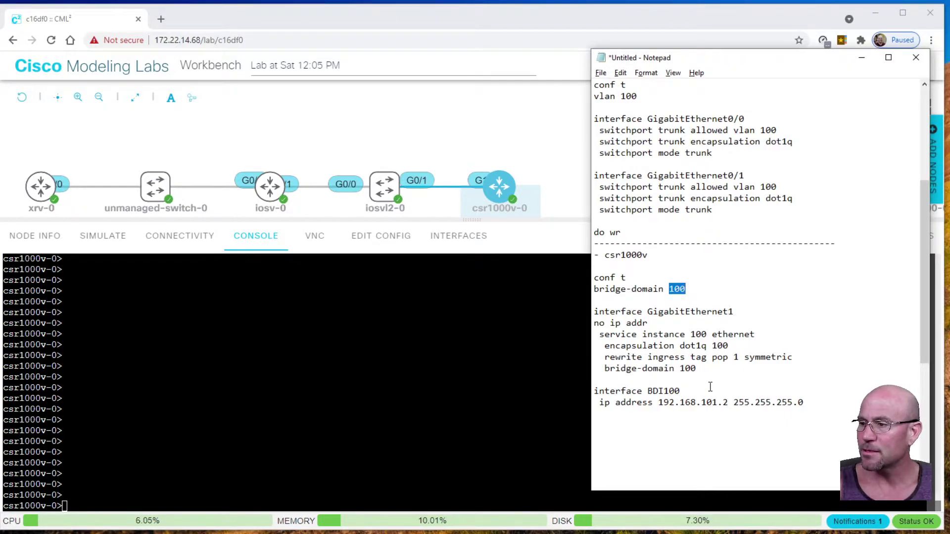
click(704, 382)
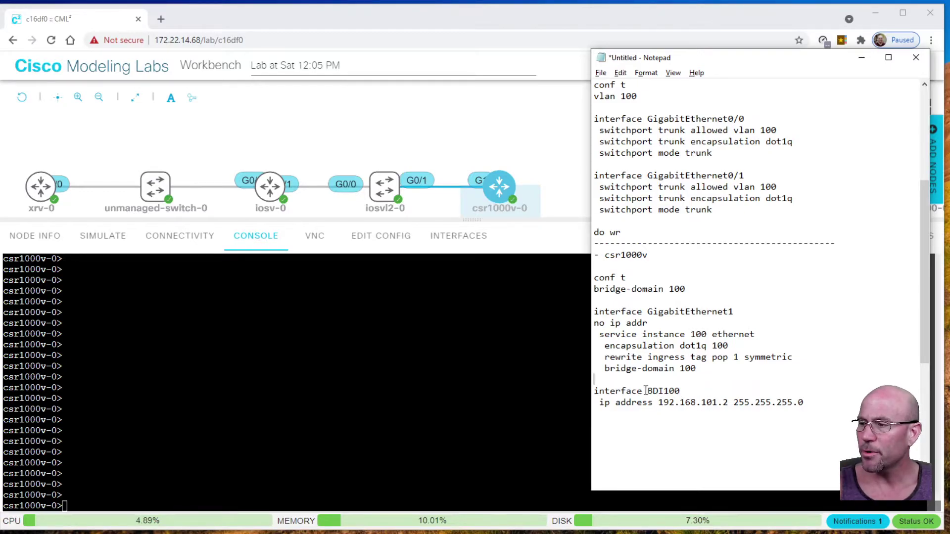
drag(647, 391, 664, 391)
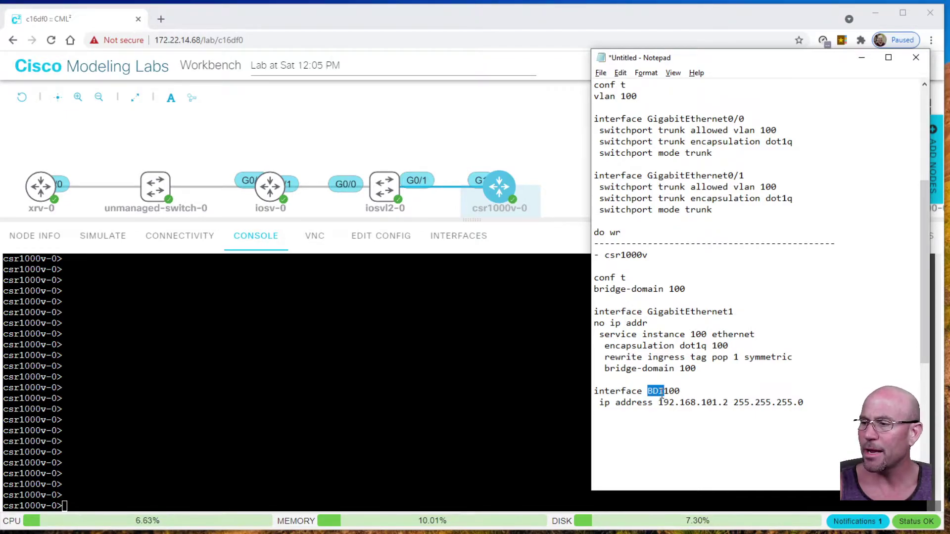
click(666, 394)
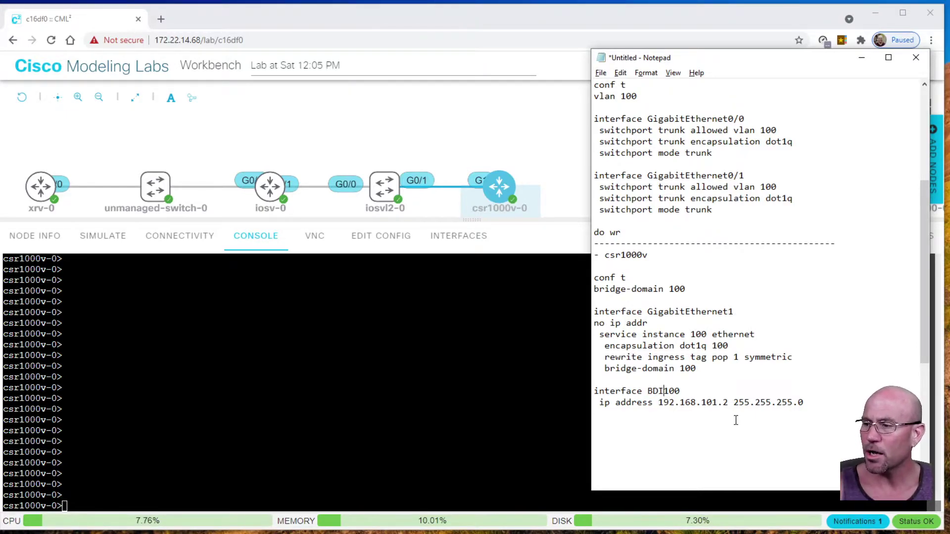
key(shift+Right)
key(shift+Right)
key(shift+Right)
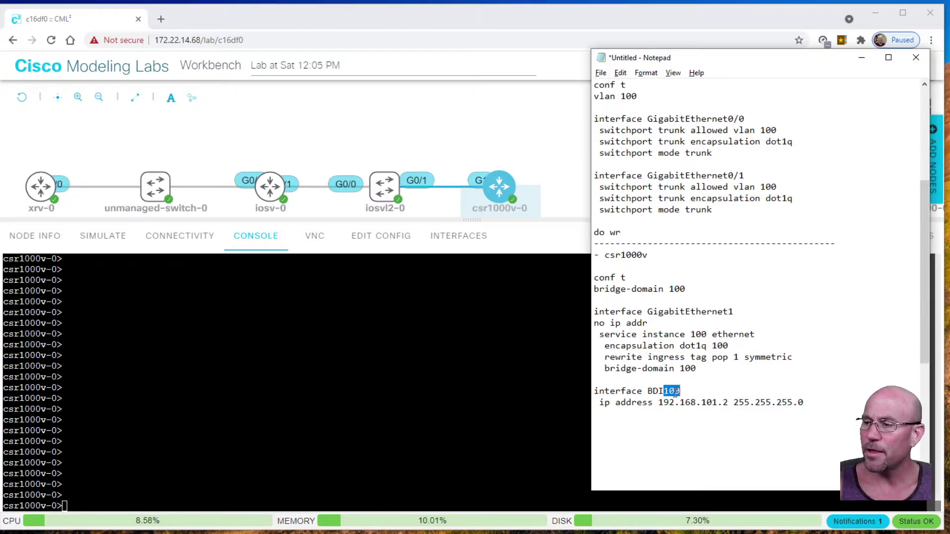
click(674, 393)
drag(666, 394, 681, 392)
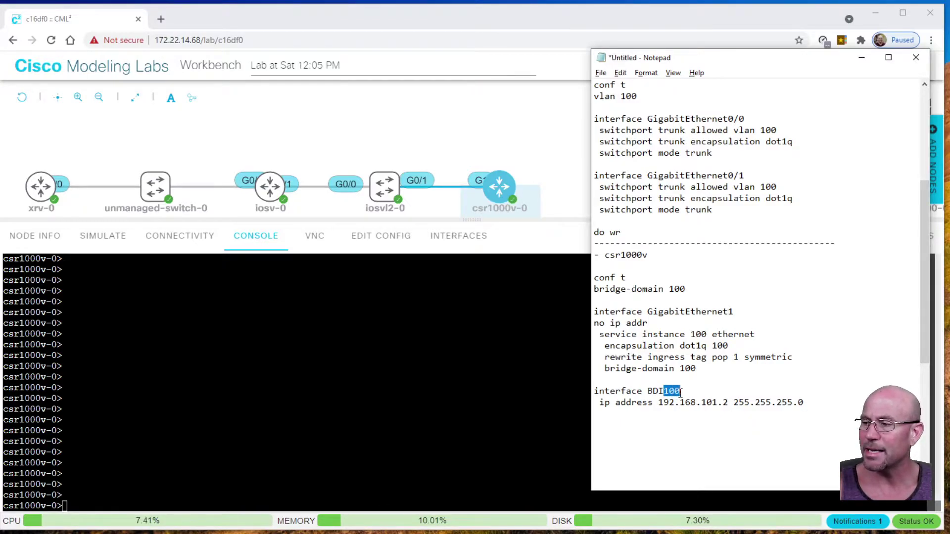
drag(670, 289, 686, 289)
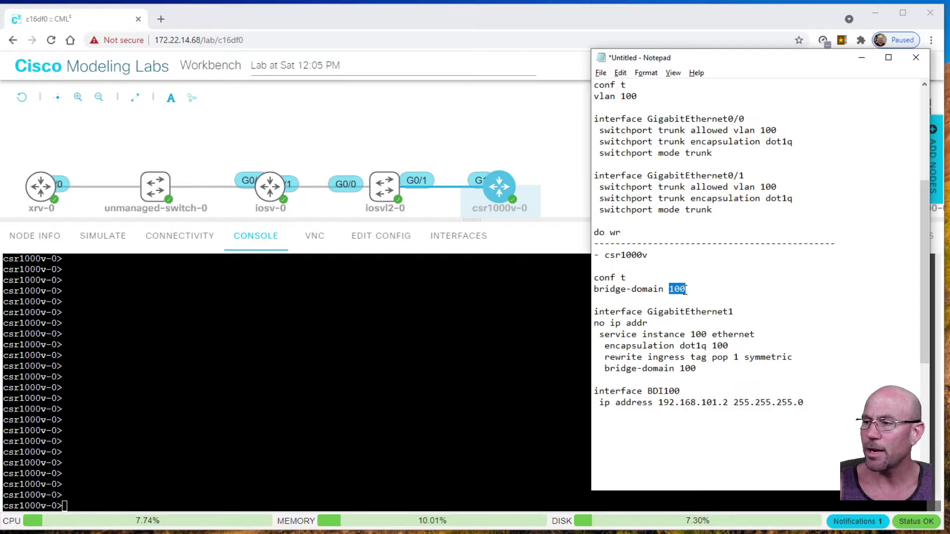
Pick out the BDI100 address 192.168.101.2 in the notes.
double_click(704, 404)
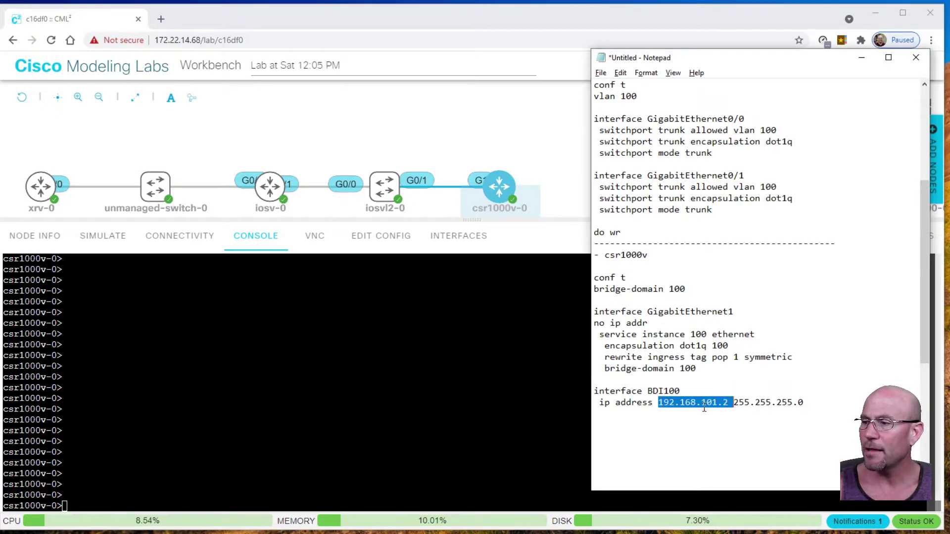
click(673, 326)
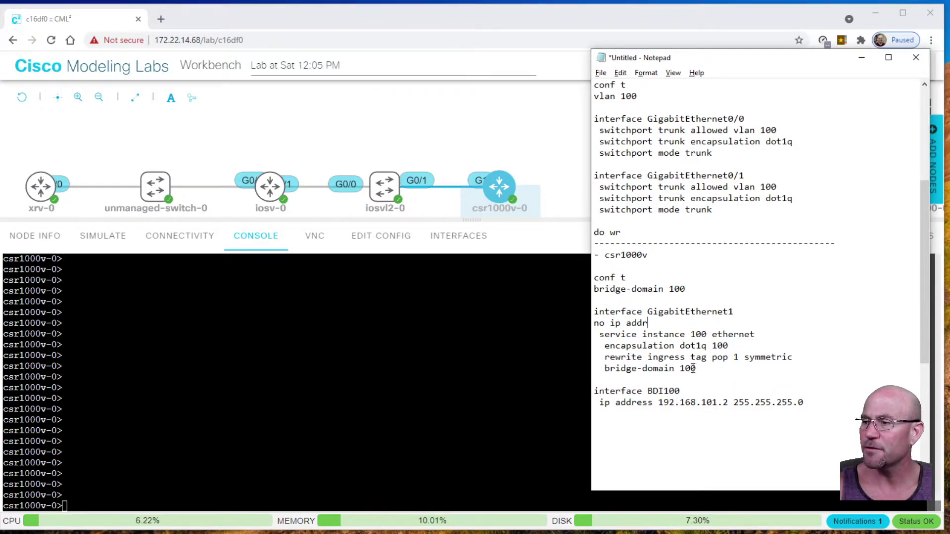
double_click(703, 402)
click(679, 424)
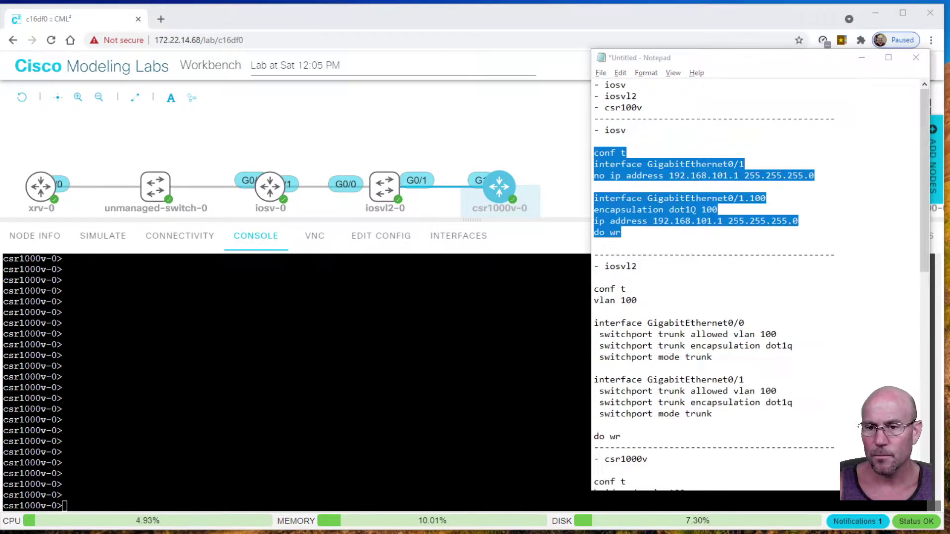
Paste the iosv configuration into iosv-0 in enable mode and run 'ip int br'.
click(742, 62)
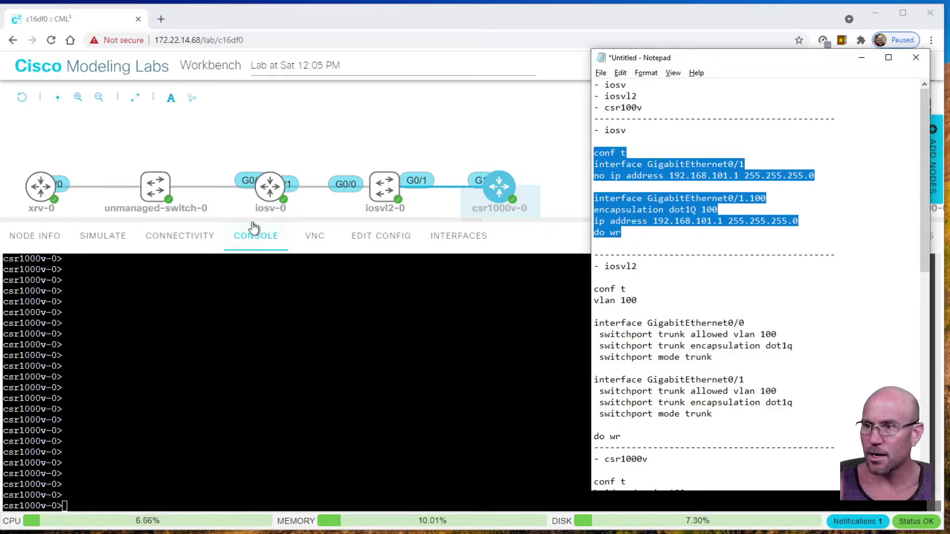
click(270, 186)
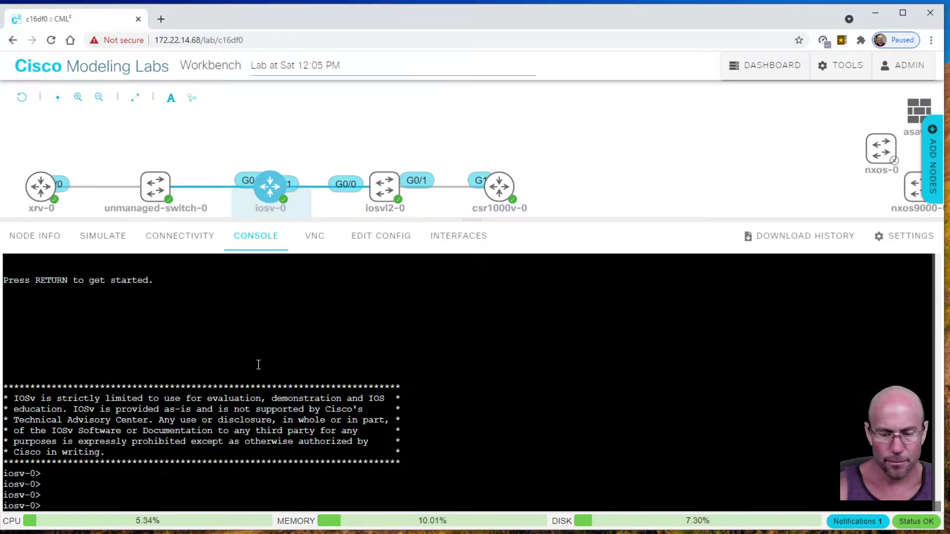
text(en)
key(Return)
right_click(258, 364)
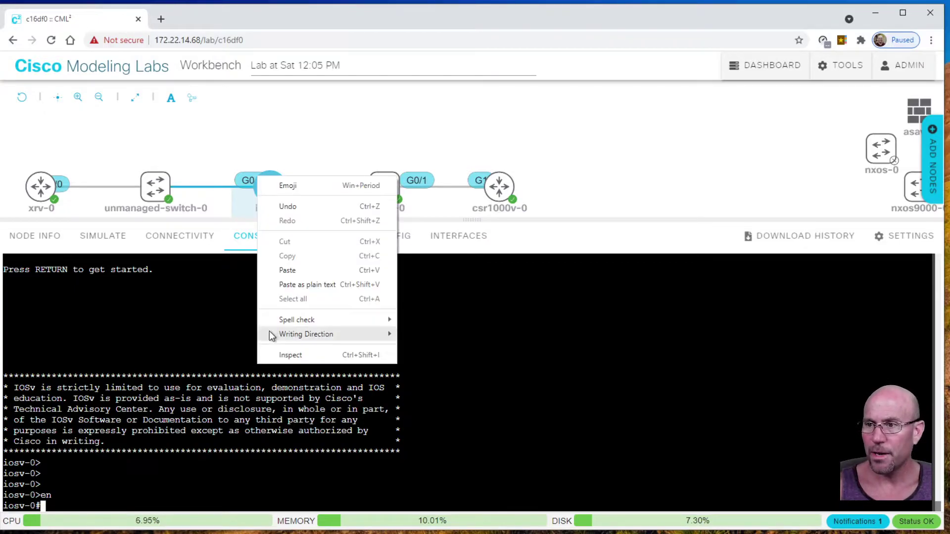
click(278, 285)
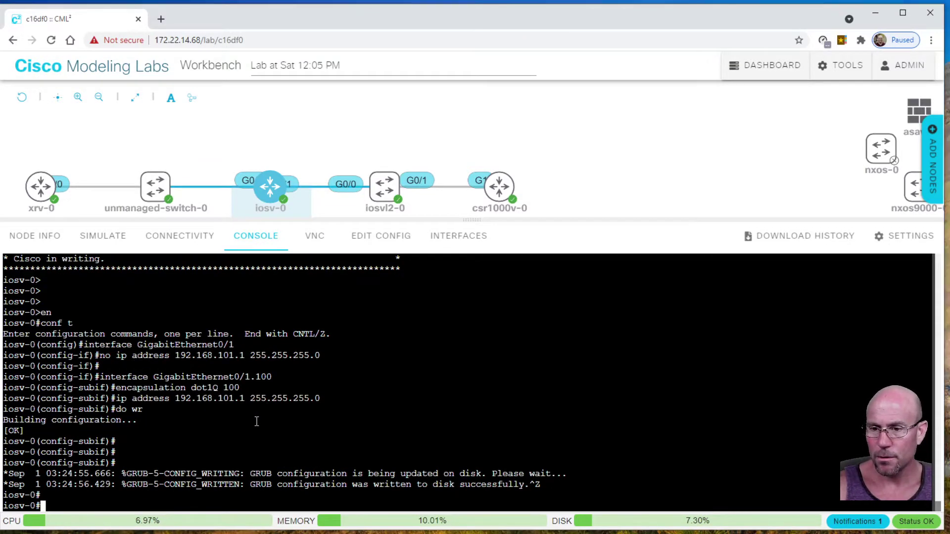
text(ip int )
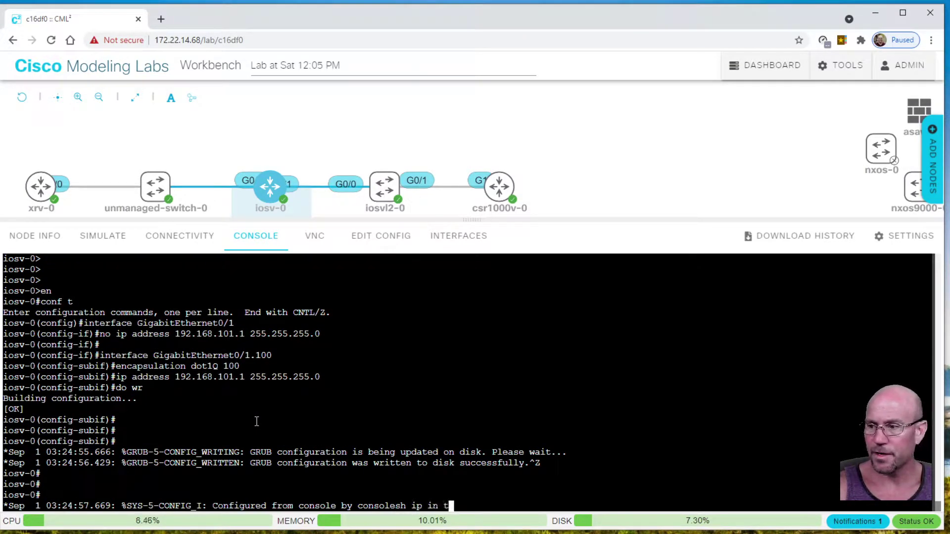
text(br)
key(Return)
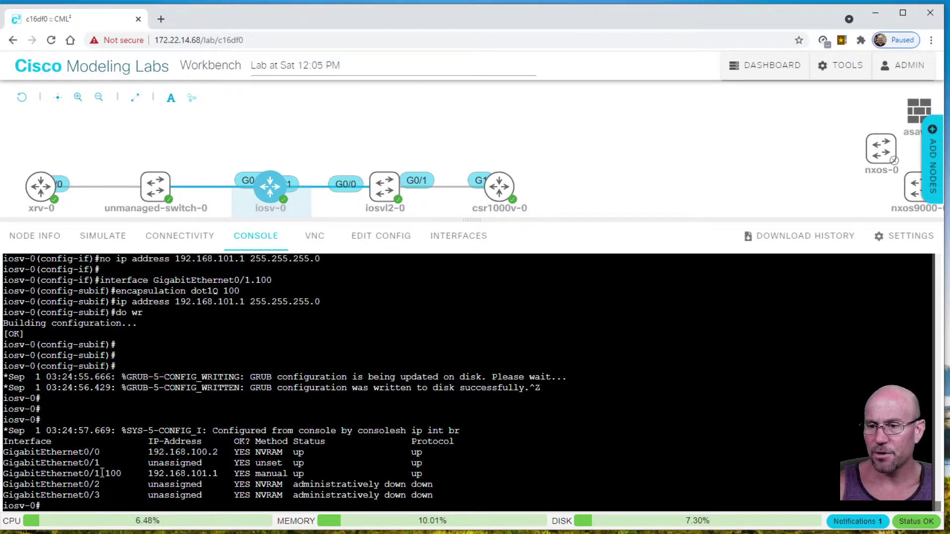
Copy 192.168.101.1 from the interface table and paste it at the prompt with 'ping'.
drag(100, 473, 218, 474)
click(218, 473)
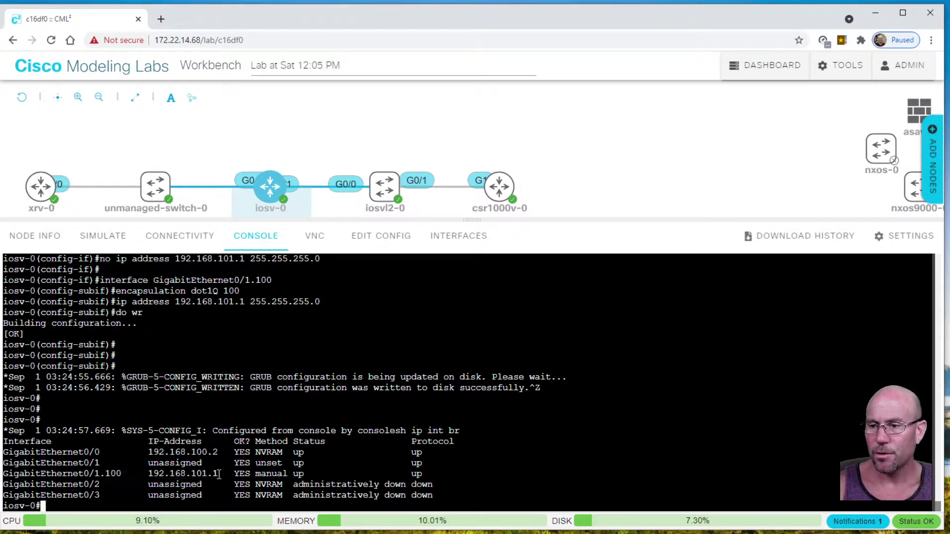
double_click(206, 473)
right_click(206, 474)
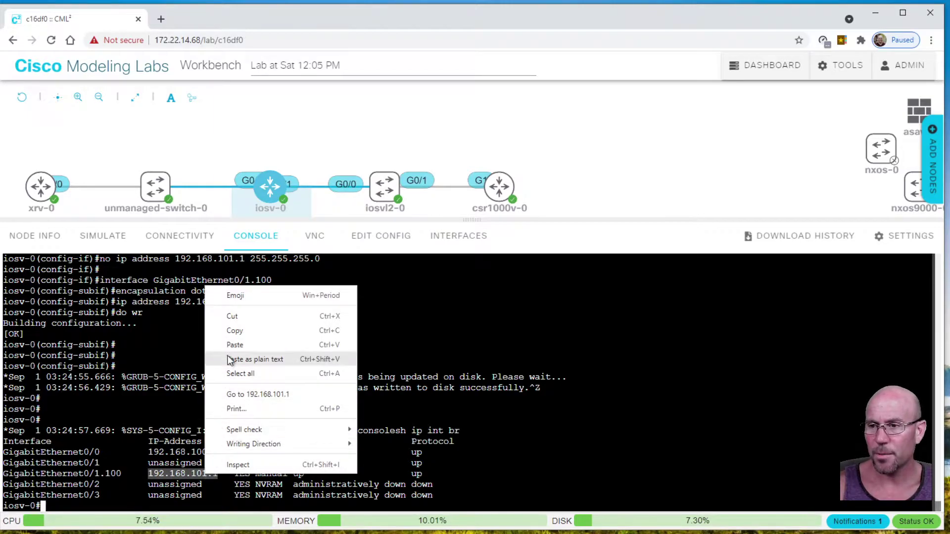
click(233, 334)
right_click(234, 346)
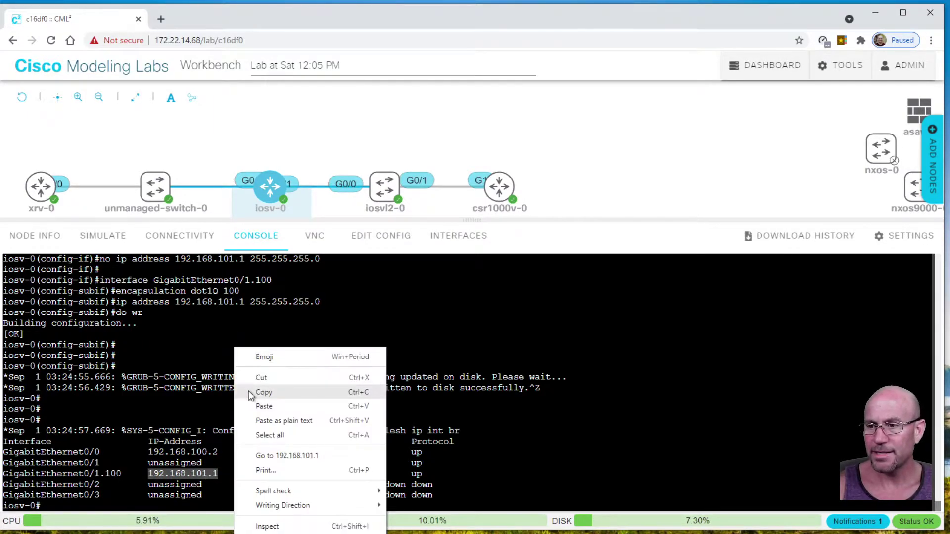
click(255, 405)
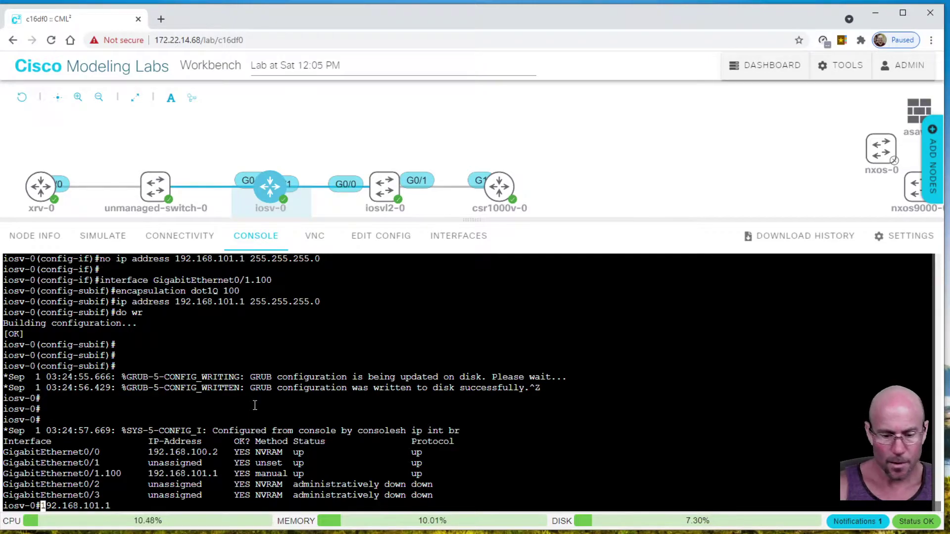
text(ping)
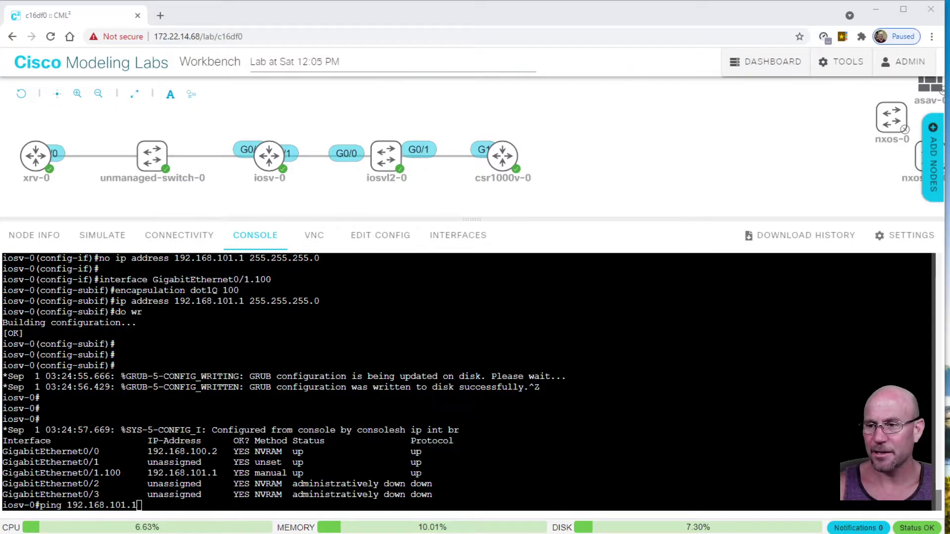
Ping 192.168.101.2 with 're 50' from iosv-0, then select the iosvl2 commands in Notepad.
key(BackSpace)
text(2)
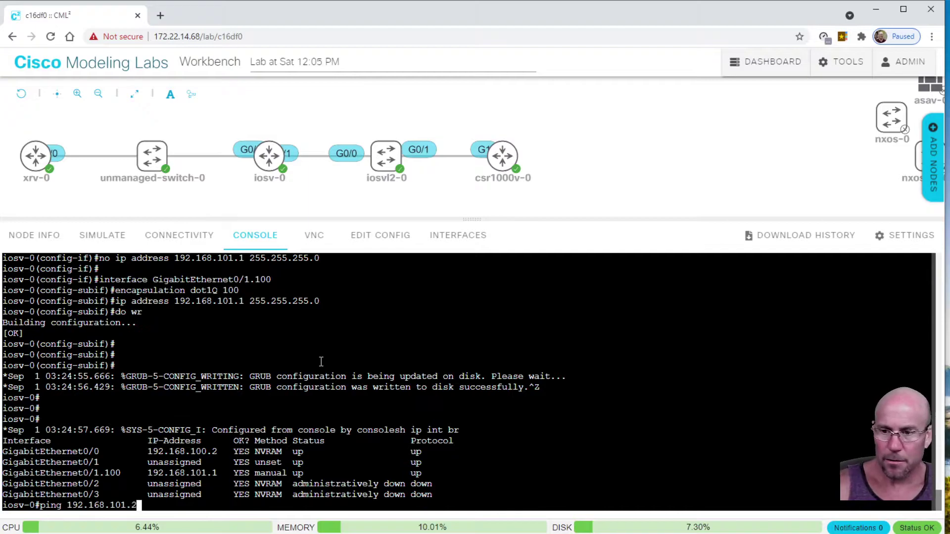
text( re)
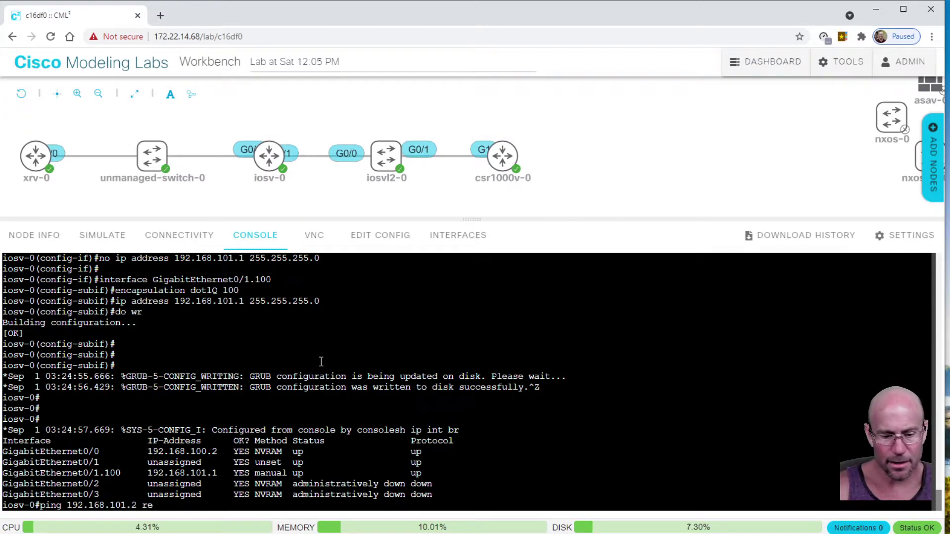
text( 50)
key(Return)
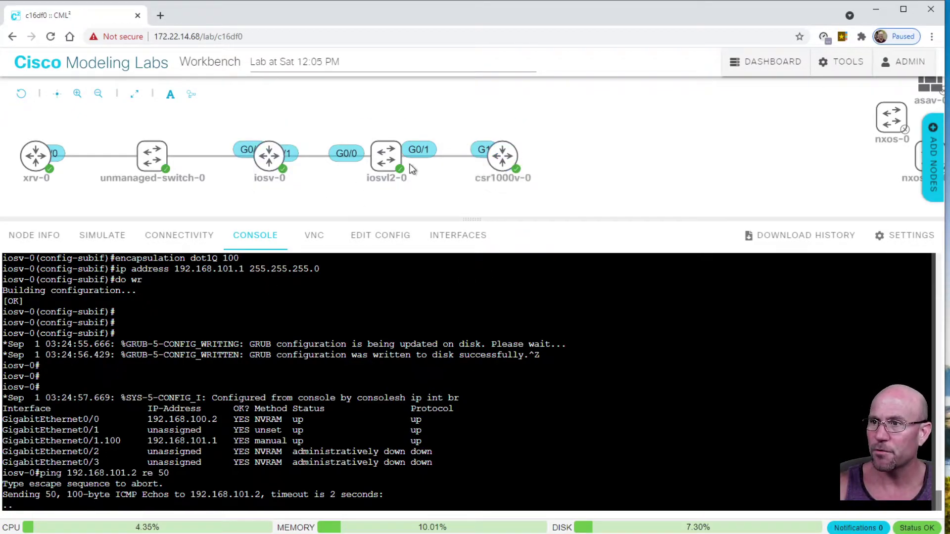
key(alt+Tab)
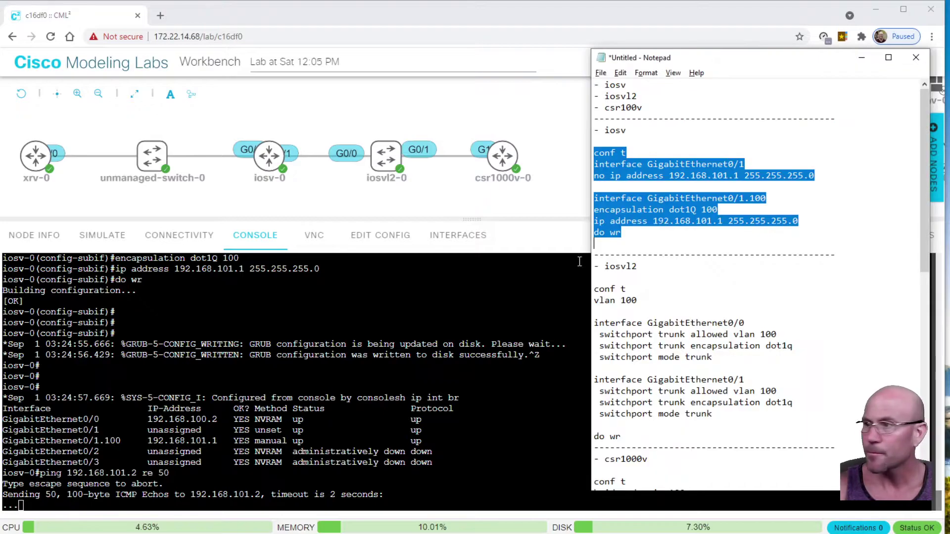
drag(594, 289, 619, 425)
Paste the dot1q VLAN 100 trunk config for Gi0/0 and Gi0/1 into iosvl2-0's console.
click(270, 156)
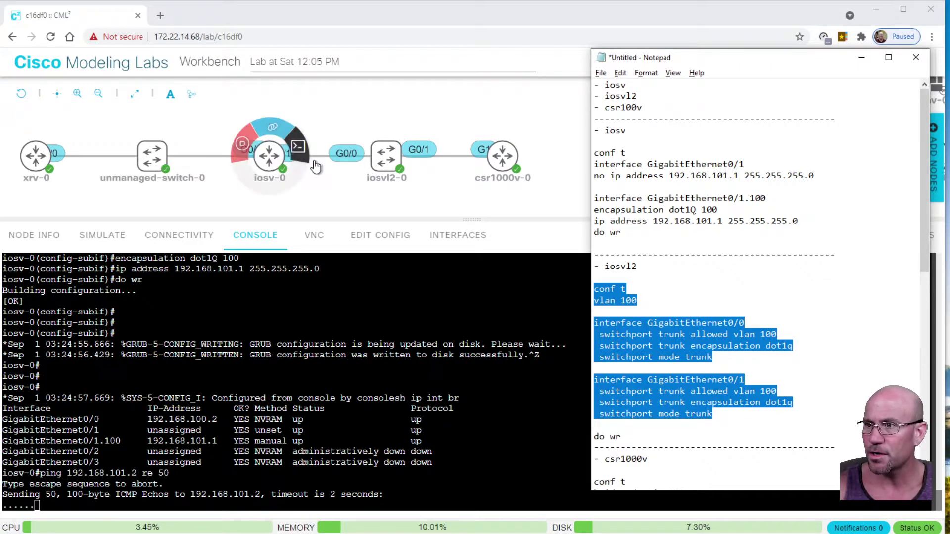
click(385, 156)
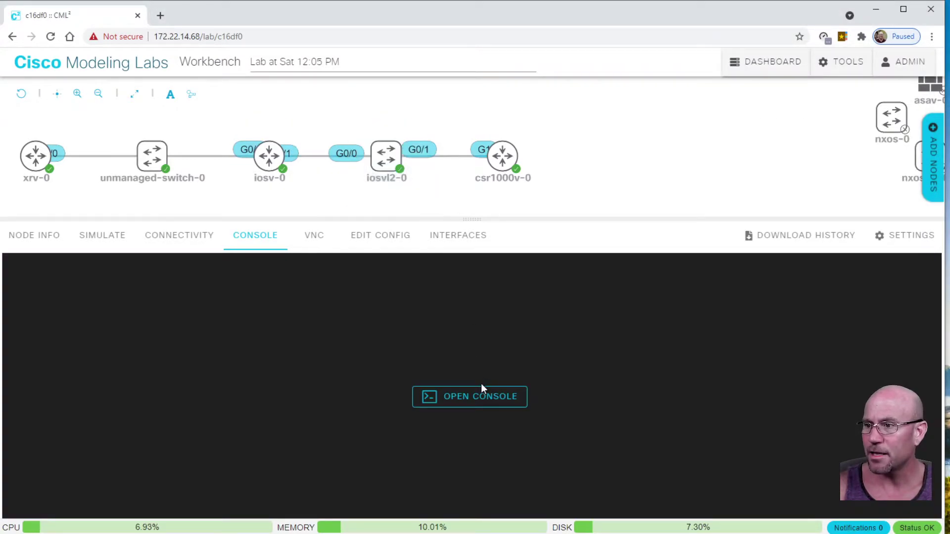
click(482, 389)
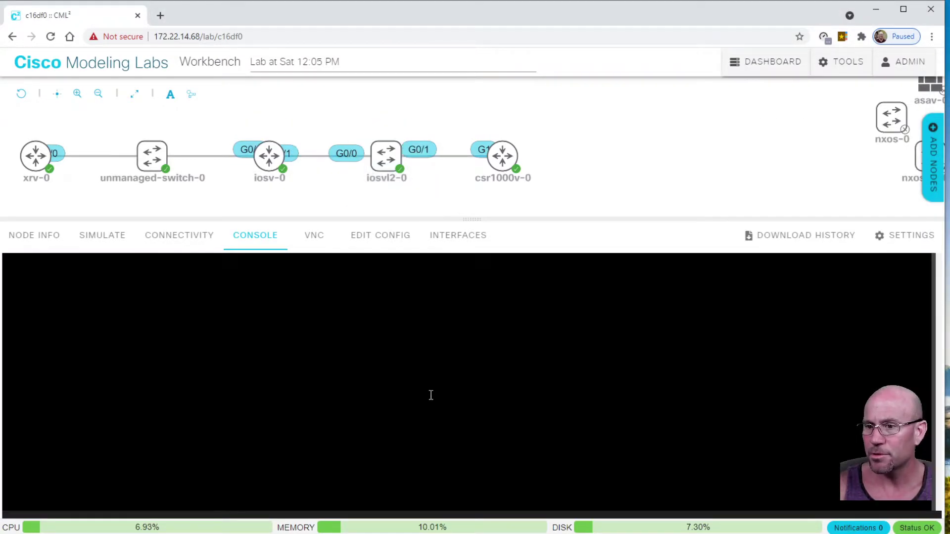
text(en)
key(Return)
right_click(313, 390)
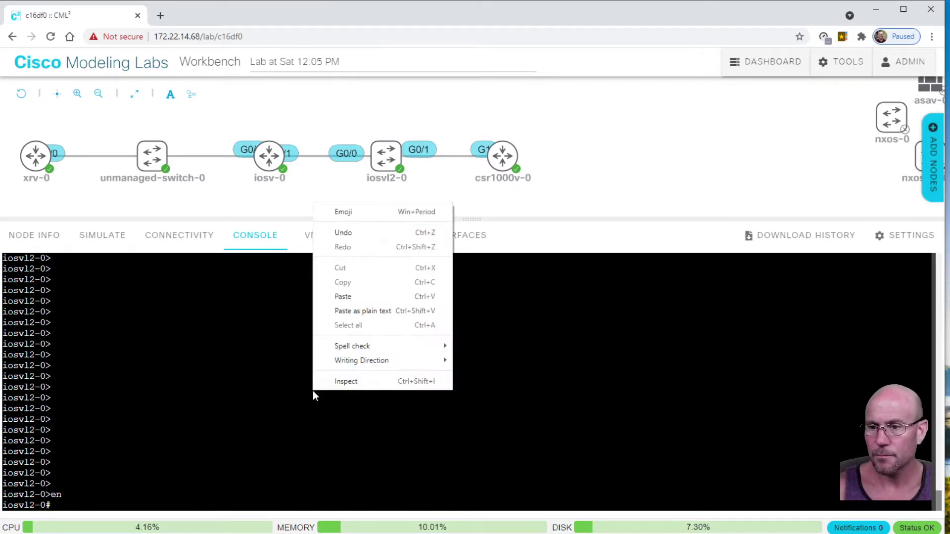
click(335, 297)
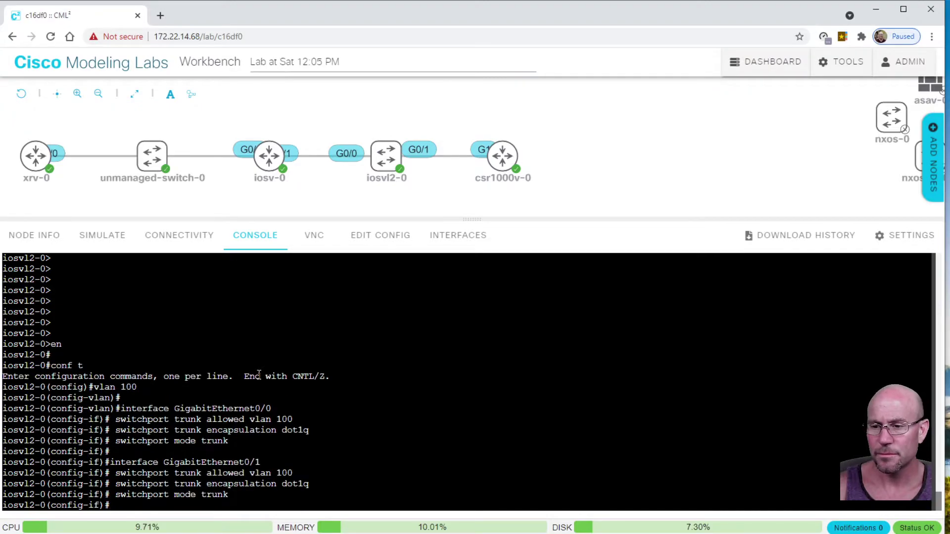
key(ctrl+z)
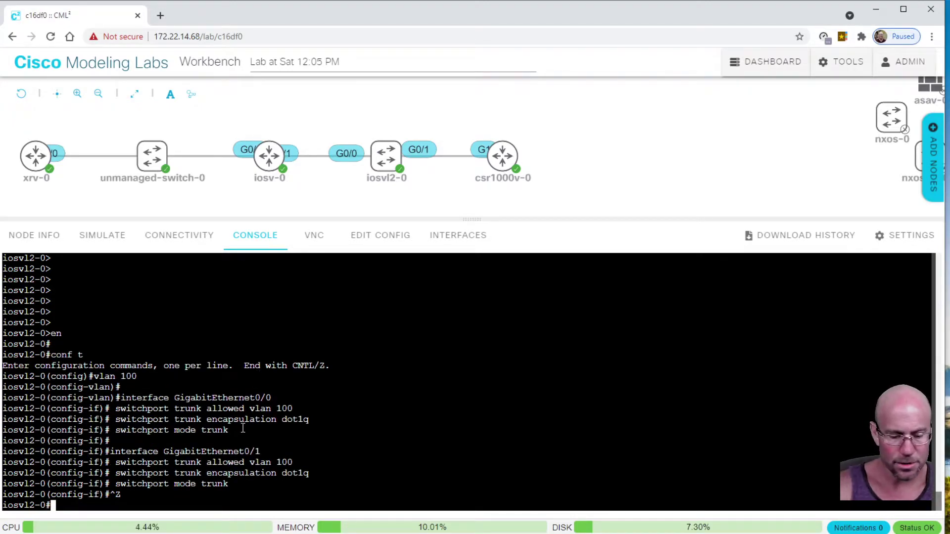
Show the switch's MAC address table twice, still empty, then watch iosv-0's ping.
text(sh mac add)
key(Tab)
key(Return)
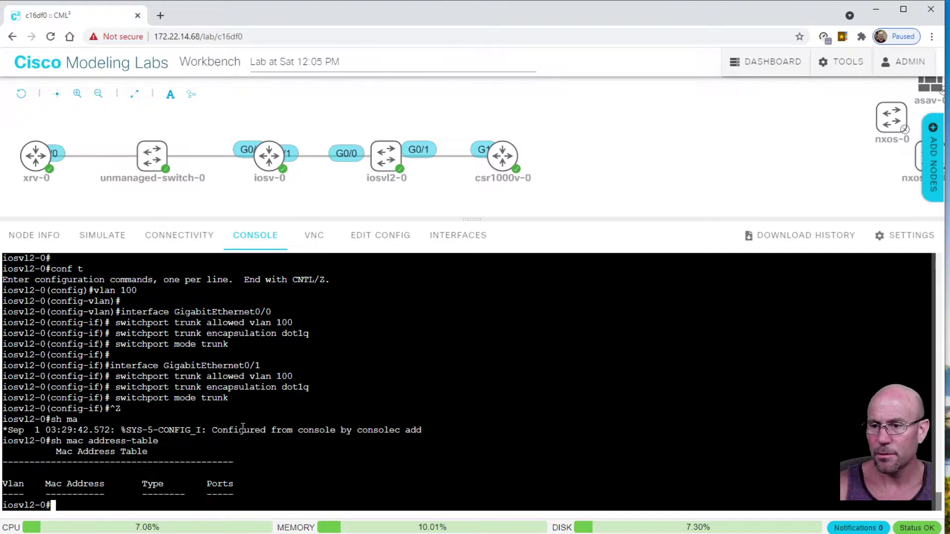
key(Up)
key(Return)
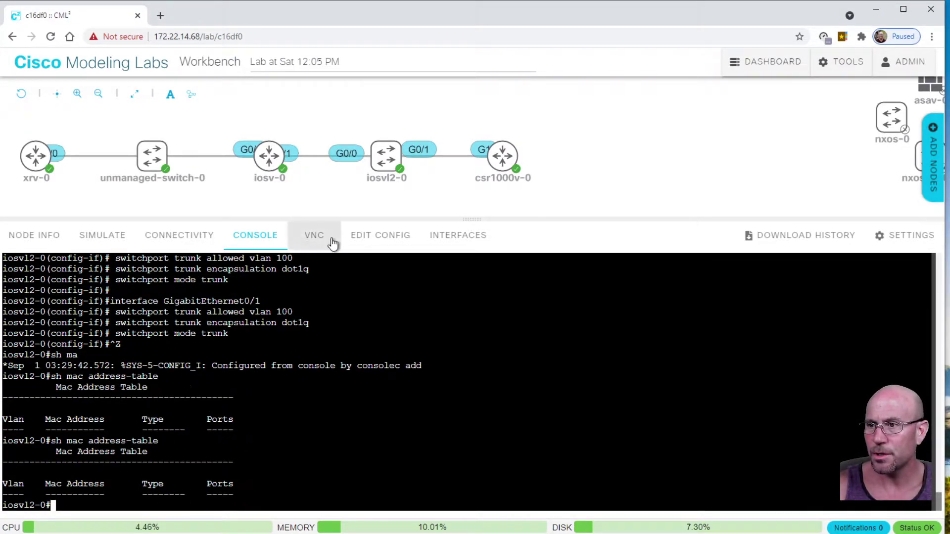
click(270, 166)
click(270, 166)
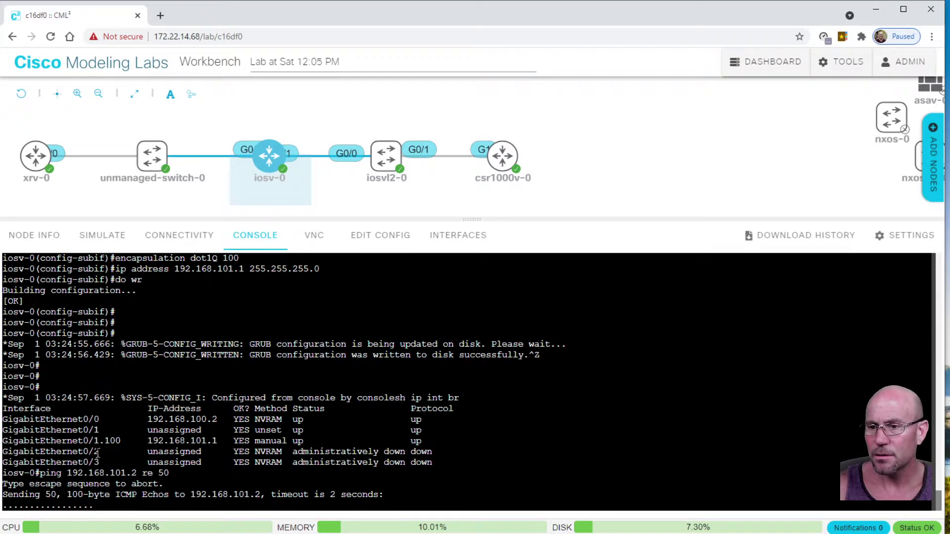
Back on iosvl2-0, recheck the MAC address table and run sh ip int br.
click(386, 158)
click(388, 162)
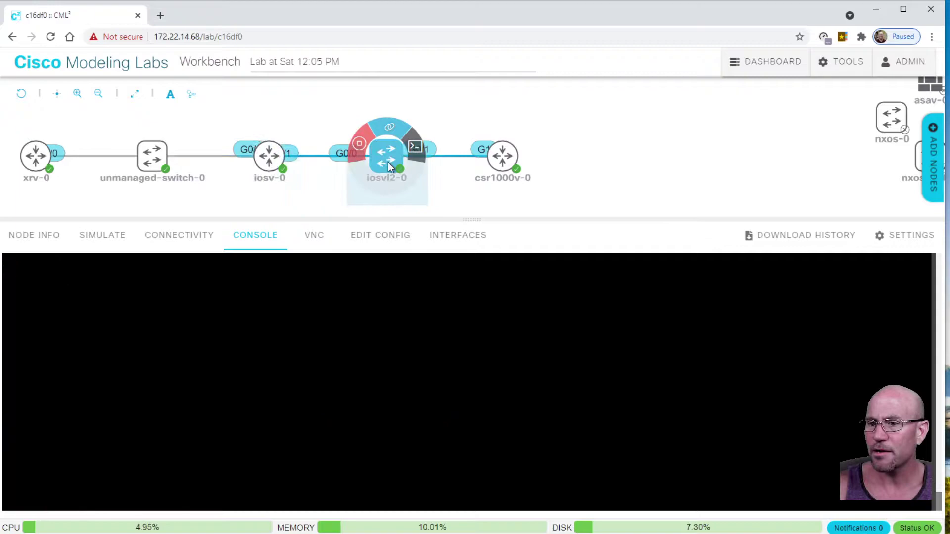
key(Up)
key(Return)
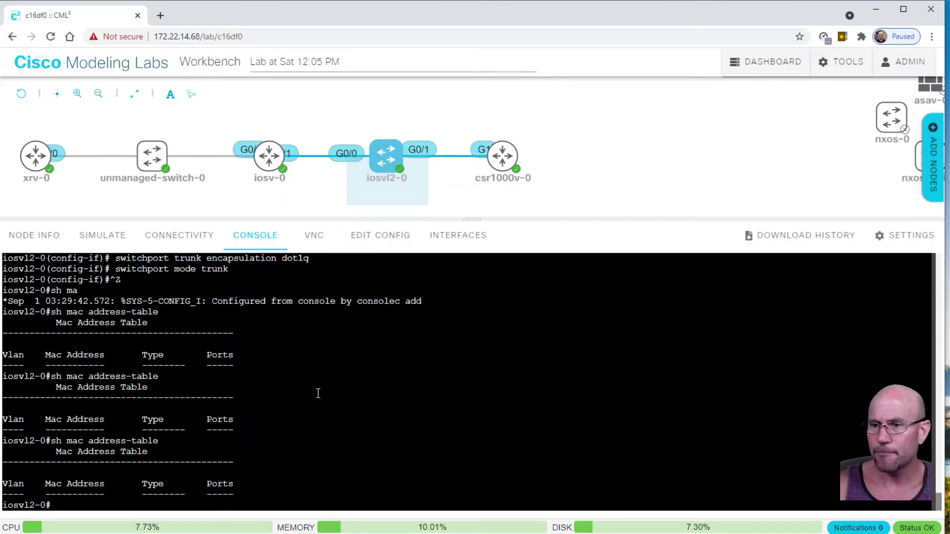
text(sh ip int  br)
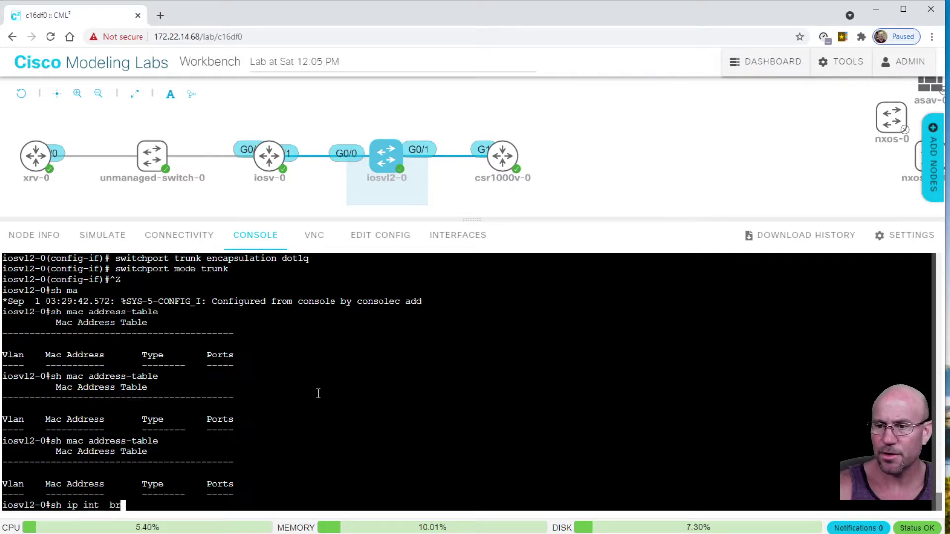
key(Return)
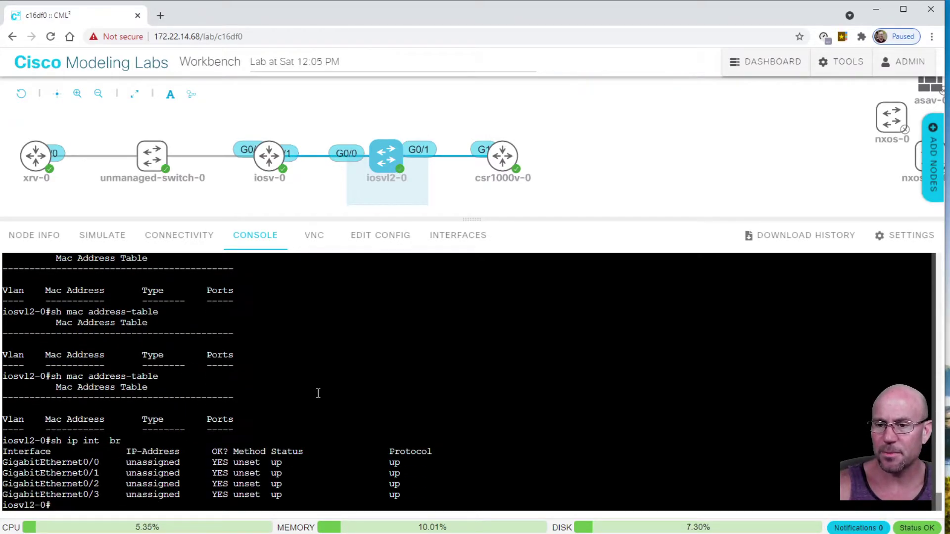
Rerun sh spanning-tree vlan 100 until the ports move from learning to forwarding.
text(sh span)
key(Tab)
text(vl)
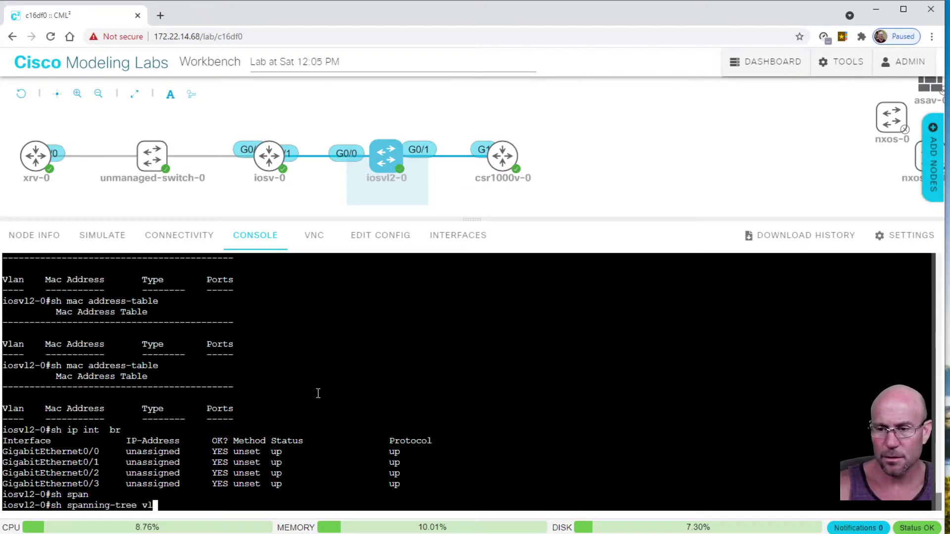
key(Tab)
text(100)
key(Return)
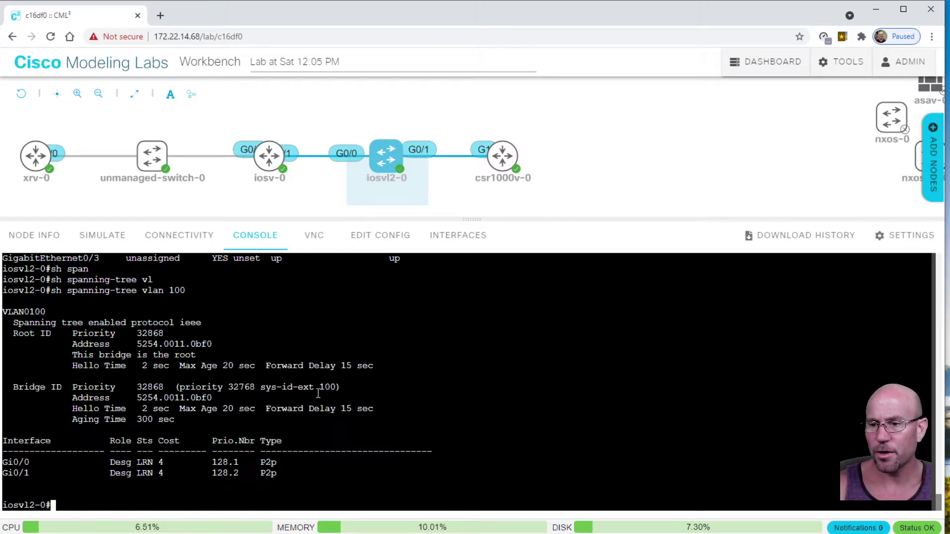
double_click(144, 463)
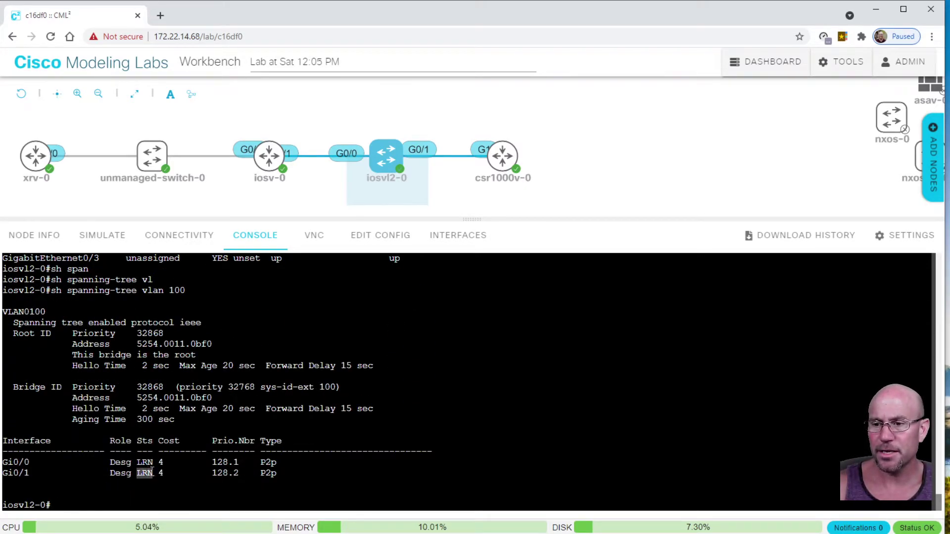
key(Up)
key(Return)
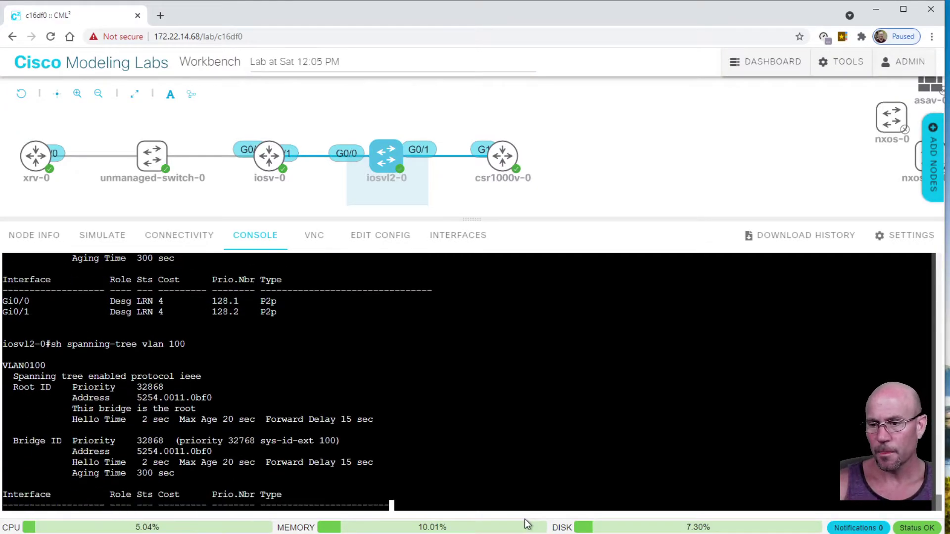
key(Up)
key(Return)
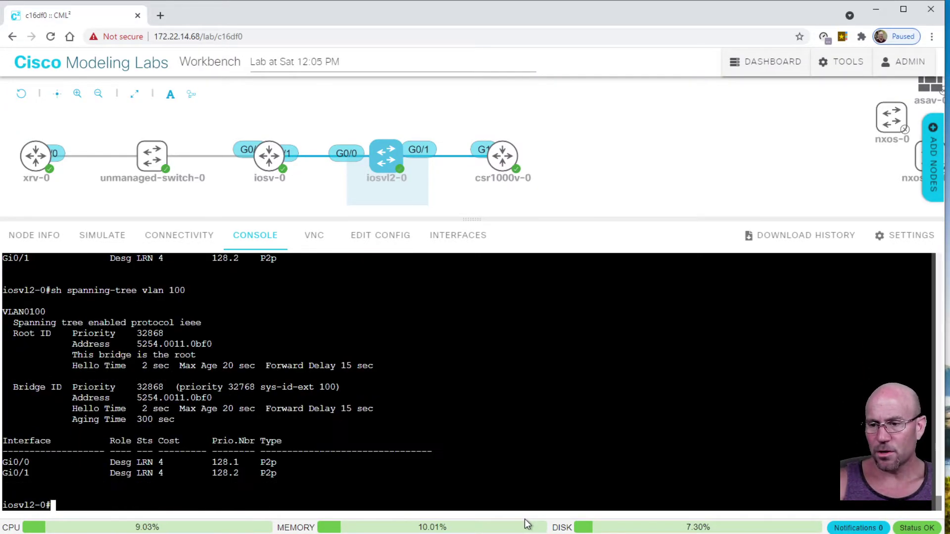
key(Up)
key(Return)
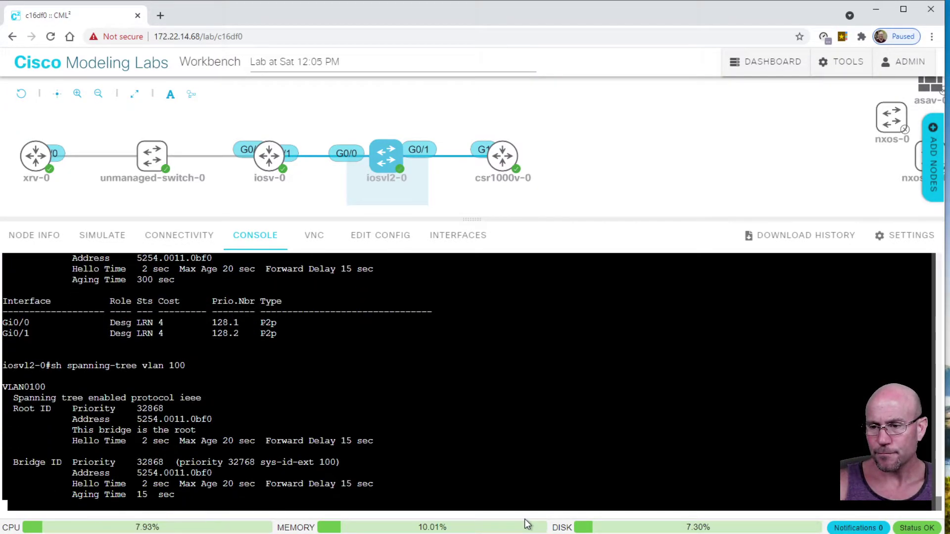
Rerun sh ip int br and the MAC address table, now showing one MAC on Gi0/0.
key(Return)
key(Return)
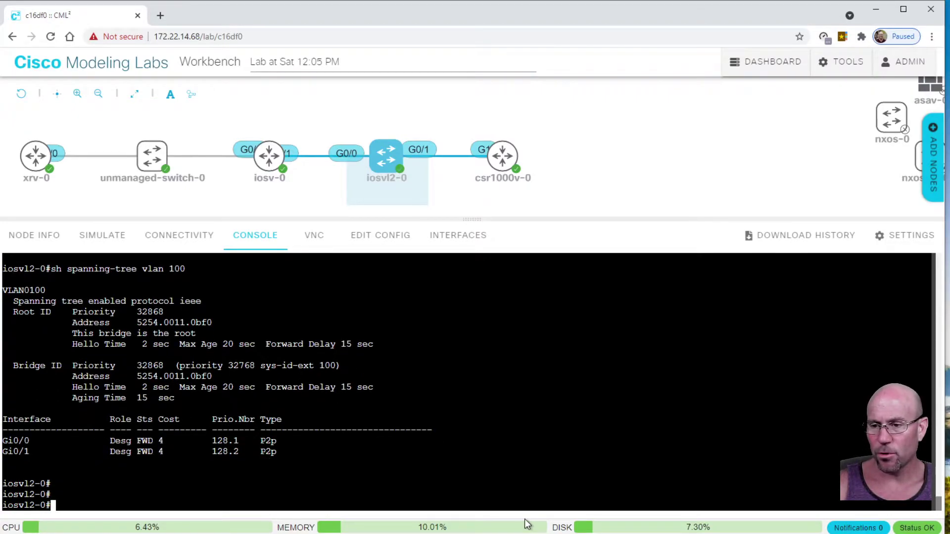
text(sh ip int br)
key(Return)
key(Up)
key(Up)
key(Up)
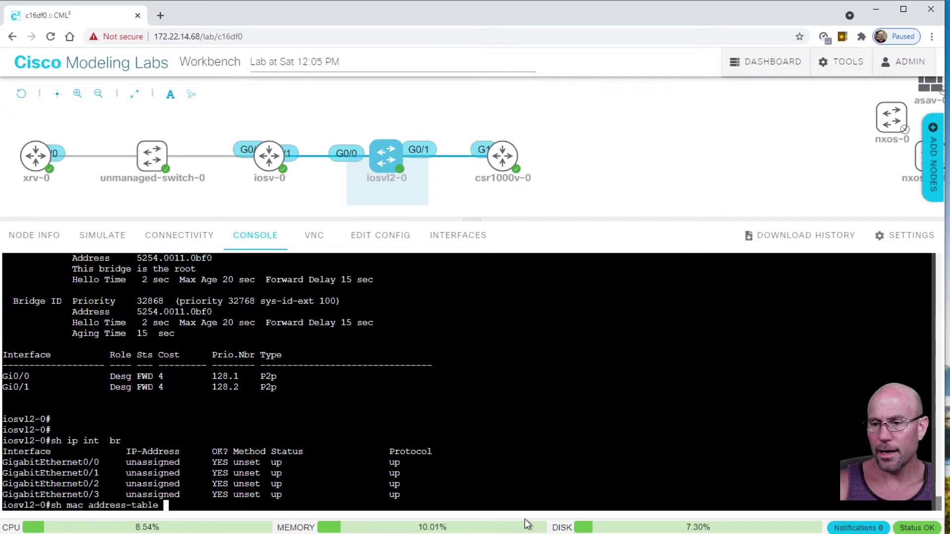
key(Return)
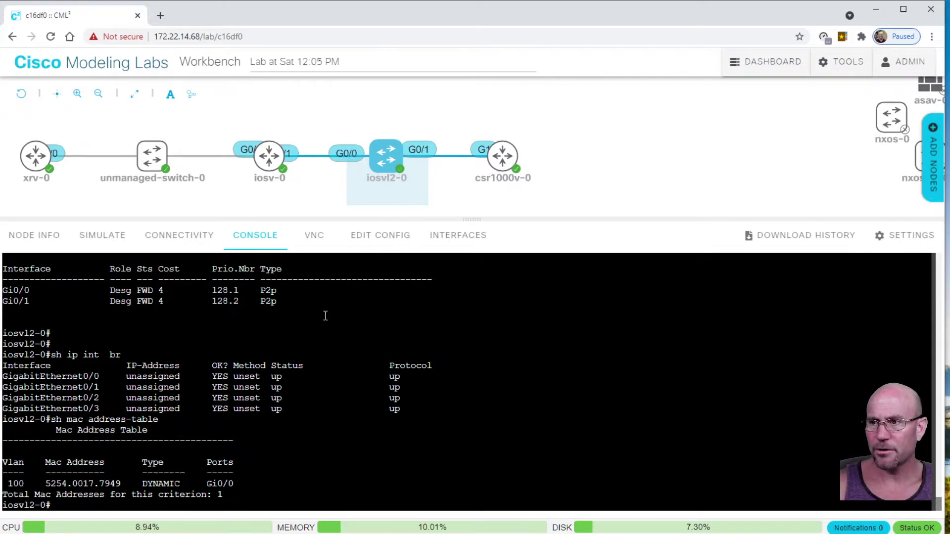
Open csr1000v-0's console and copy the bridge-domain and interface lines from the notes.
mouse_move(268, 167)
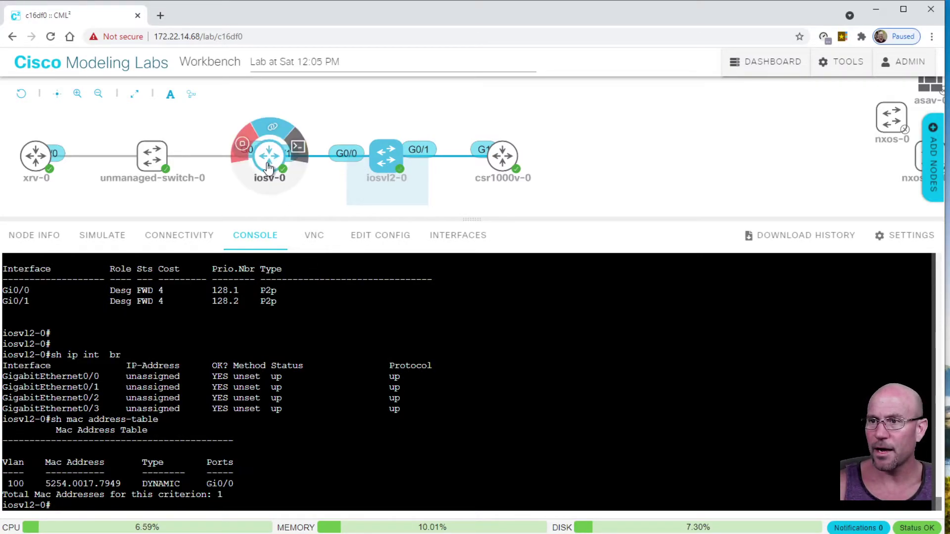
click(502, 166)
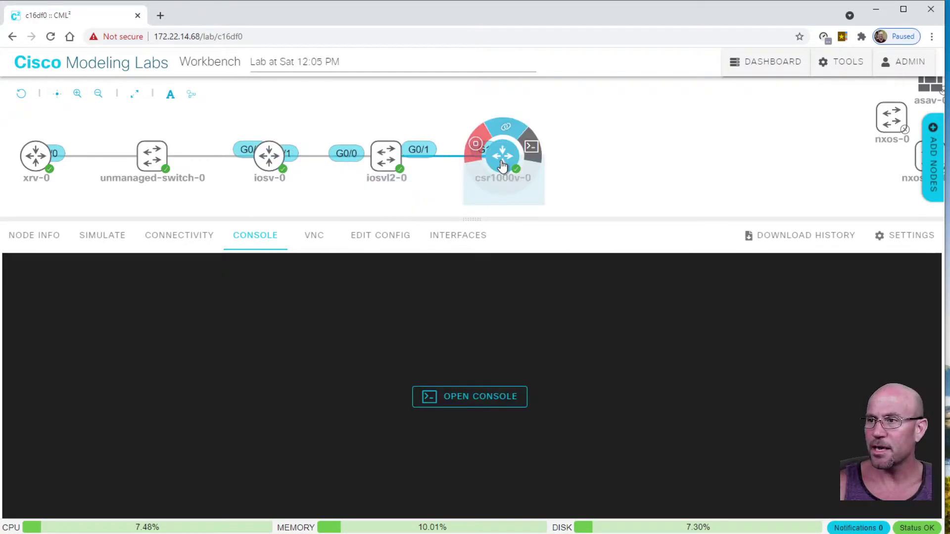
click(513, 397)
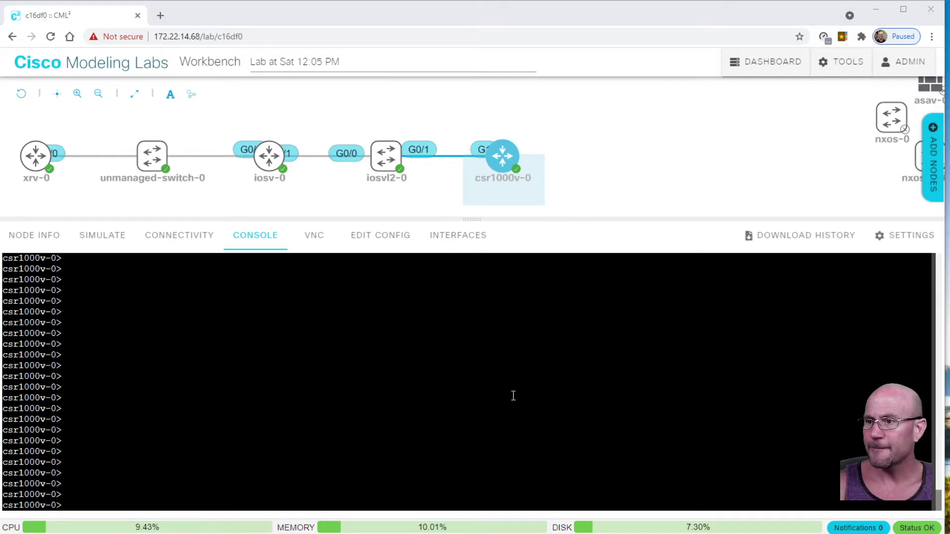
key(alt+Tab)
scroll(628, 281, down, 6)
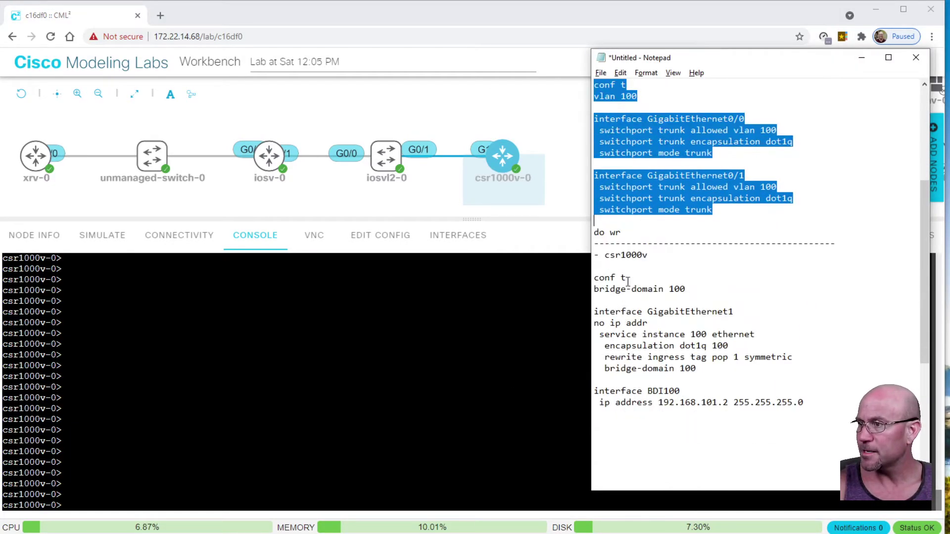
drag(595, 277, 660, 322)
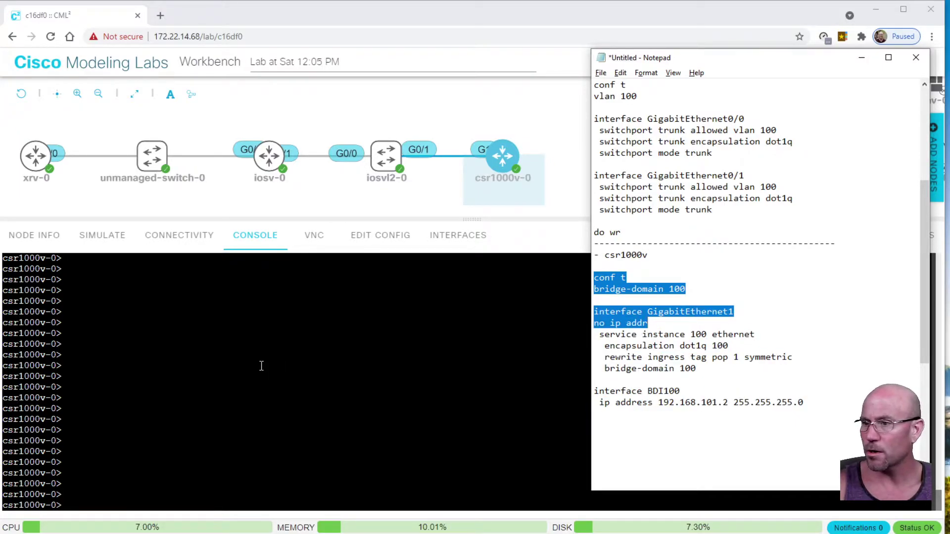
Paste the bridge-domain 100 commands in privileged mode and display GigabitEthernet1's running config.
click(253, 378)
text(en)
key(Return)
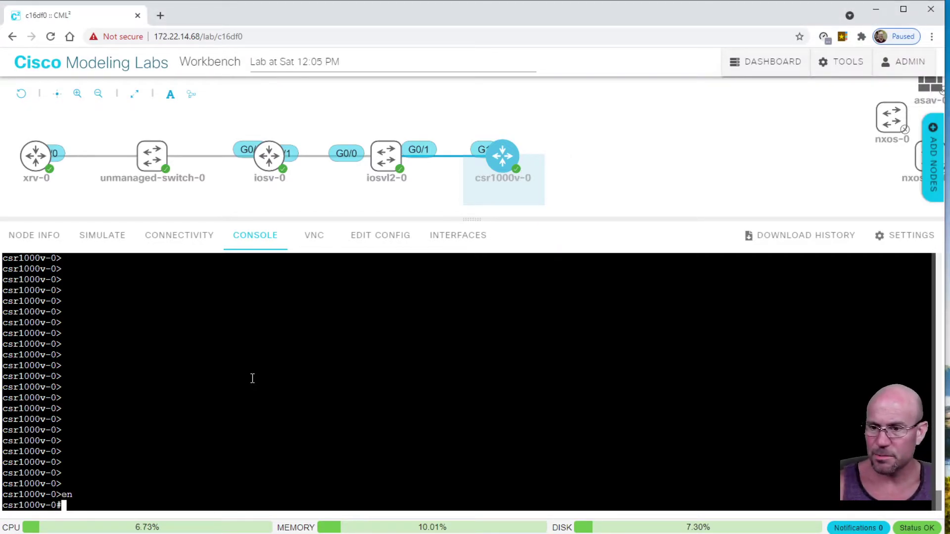
right_click(252, 378)
click(267, 288)
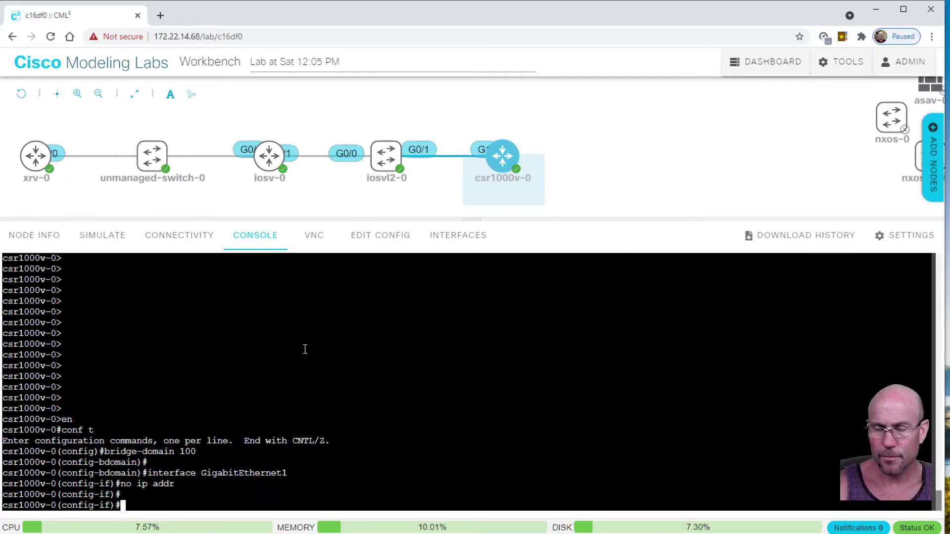
text(do sh run int)
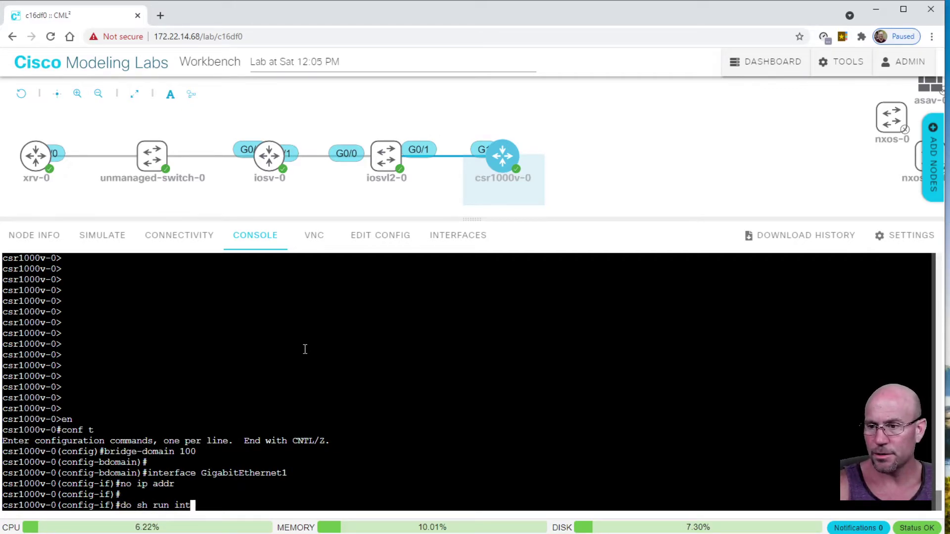
text( g1)
key(Return)
Paste the service instance 100 and BDI100 (192.168.101.2) config, then exit configuration mode.
key(alt+Tab)
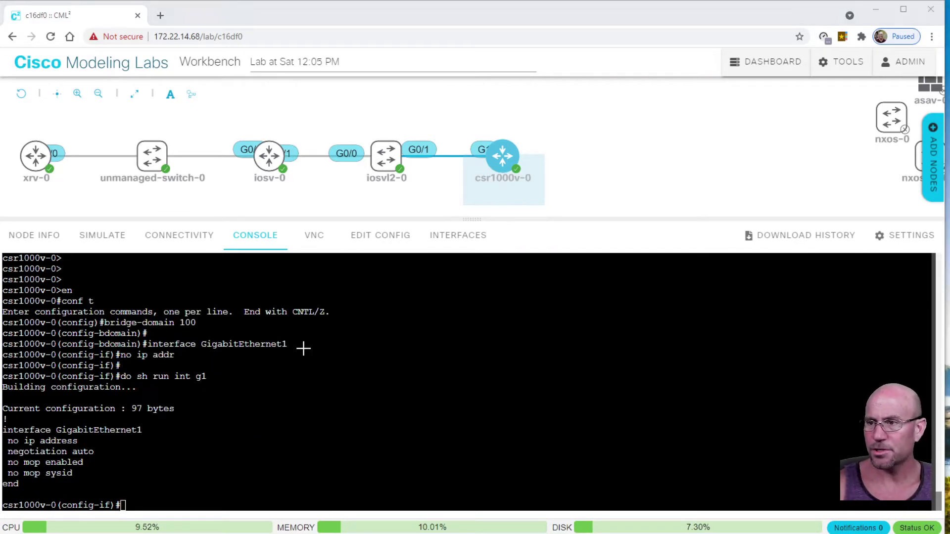
key(Down)
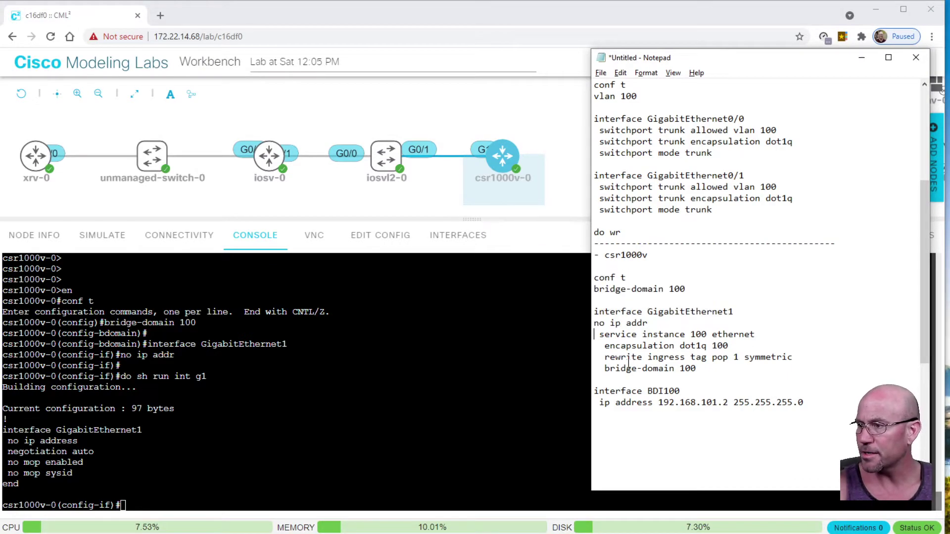
key(shift+Down)
key(shift+Down)
key(shift+Down)
key(shift+Down)
key(shift+Down)
key(shift+Down)
key(shift+Down)
key(ctrl+c)
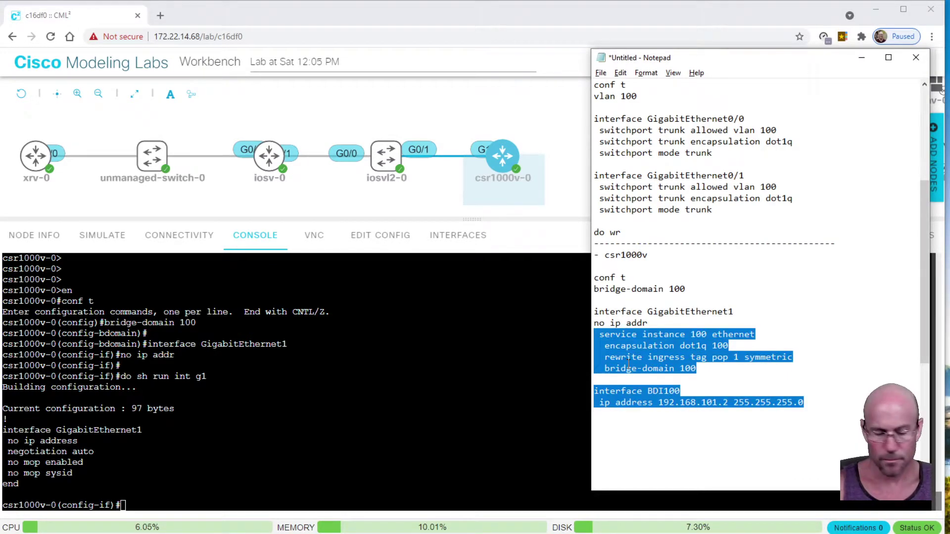
key(alt+Tab)
right_click(334, 415)
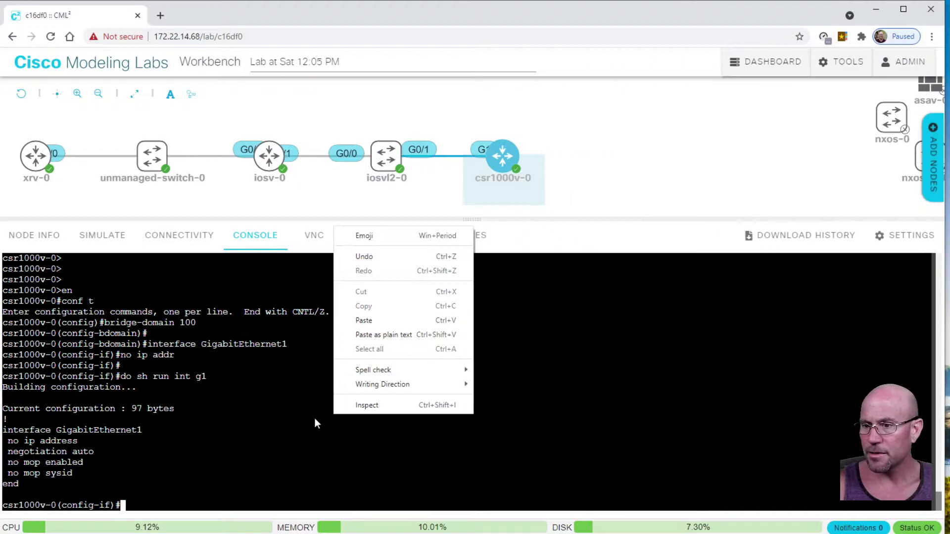
click(365, 321)
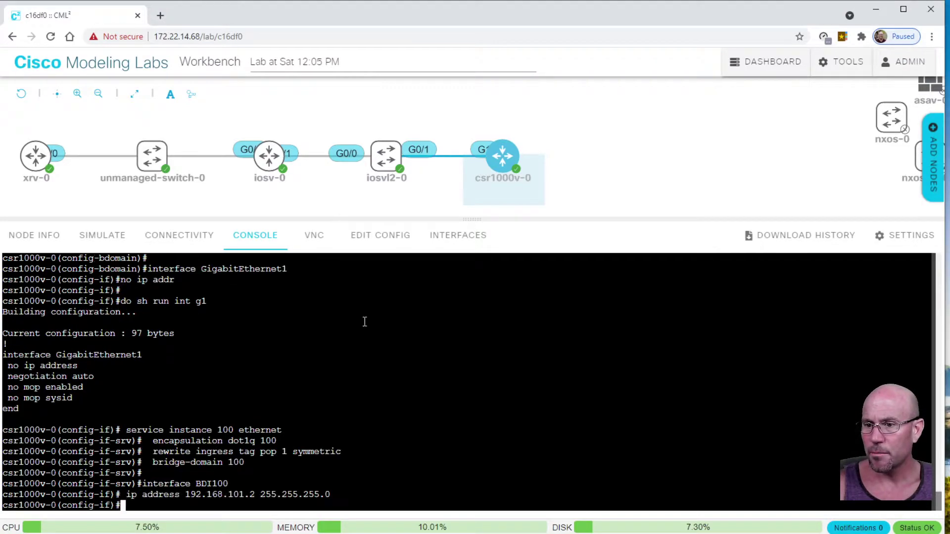
key(ctrl+z)
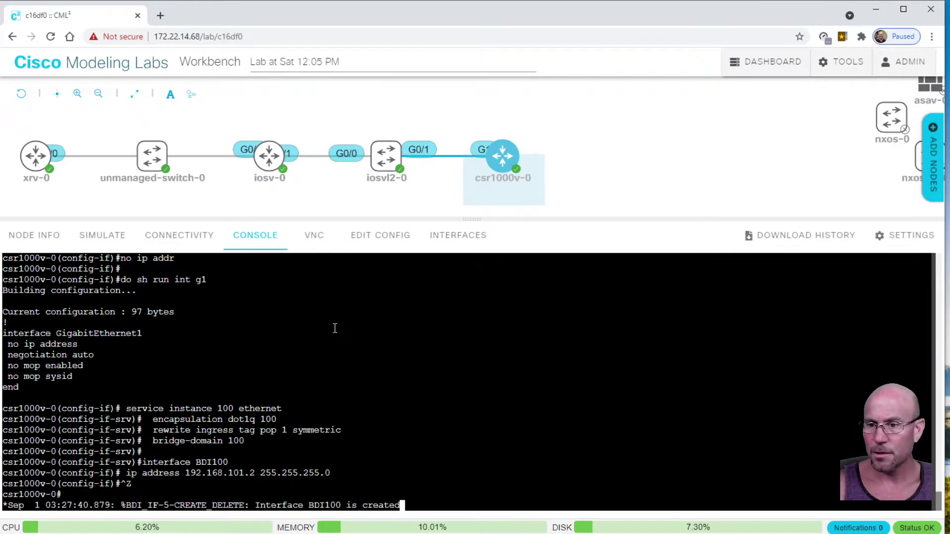
key(Return)
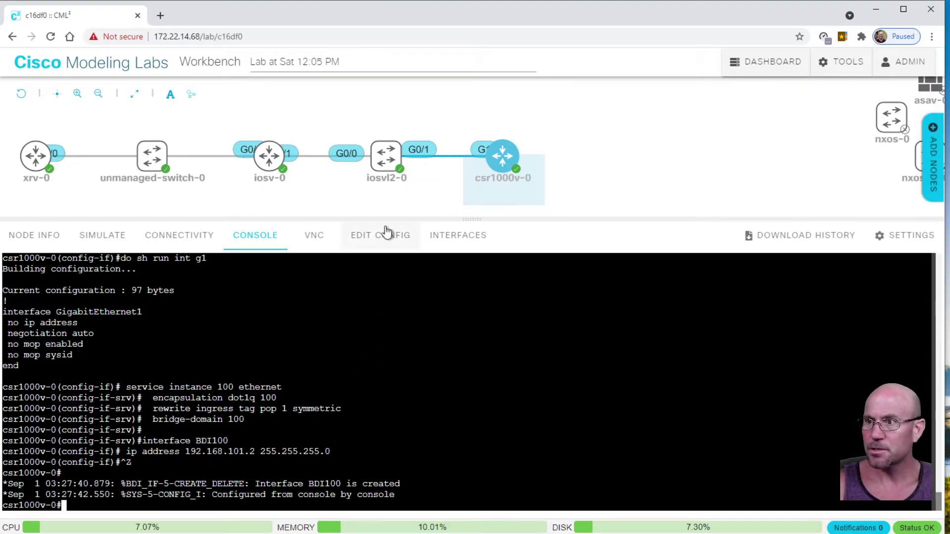
Rerun iosv-0's 50-packet ping to 192.168.101.2.
click(270, 163)
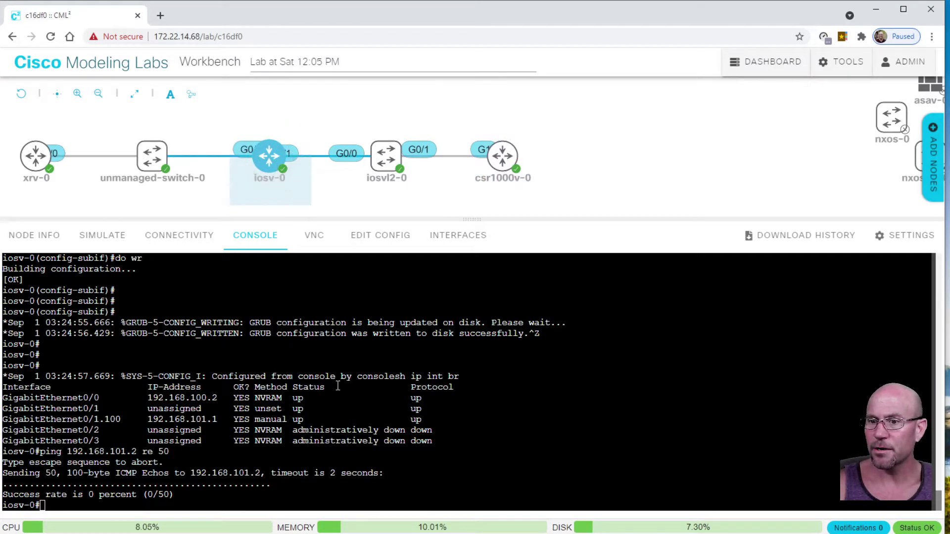
key(Up)
key(Return)
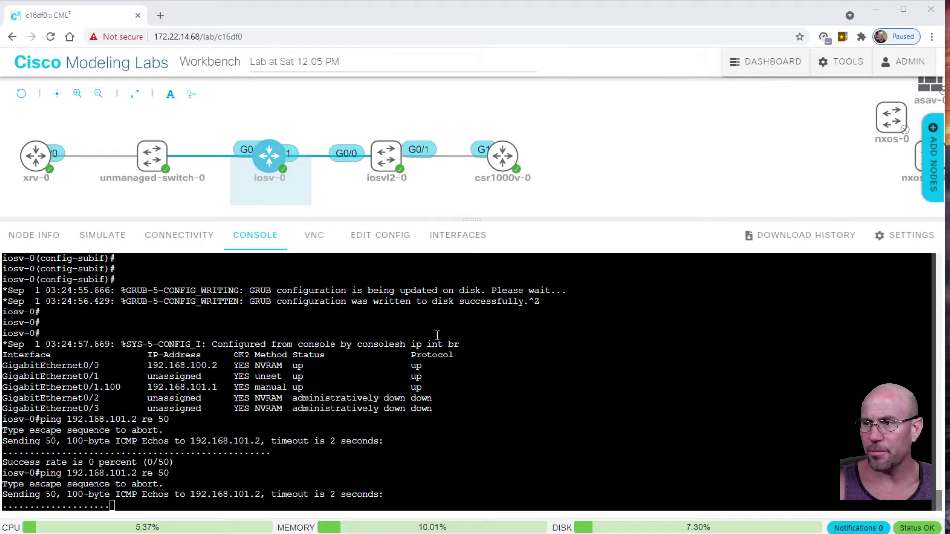
On csr1000v-0, highlight bridge-domain 100's port count and BDI100's administratively down status.
click(502, 156)
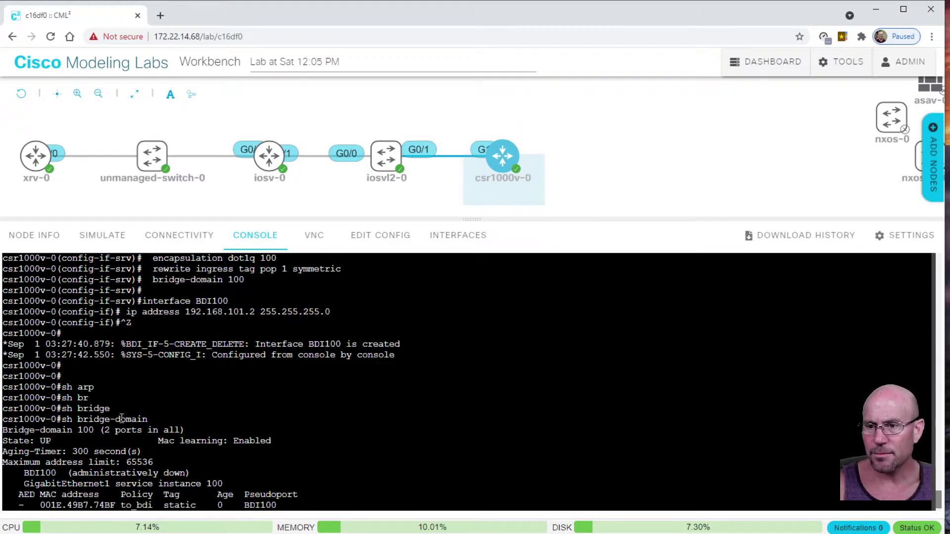
double_click(88, 388)
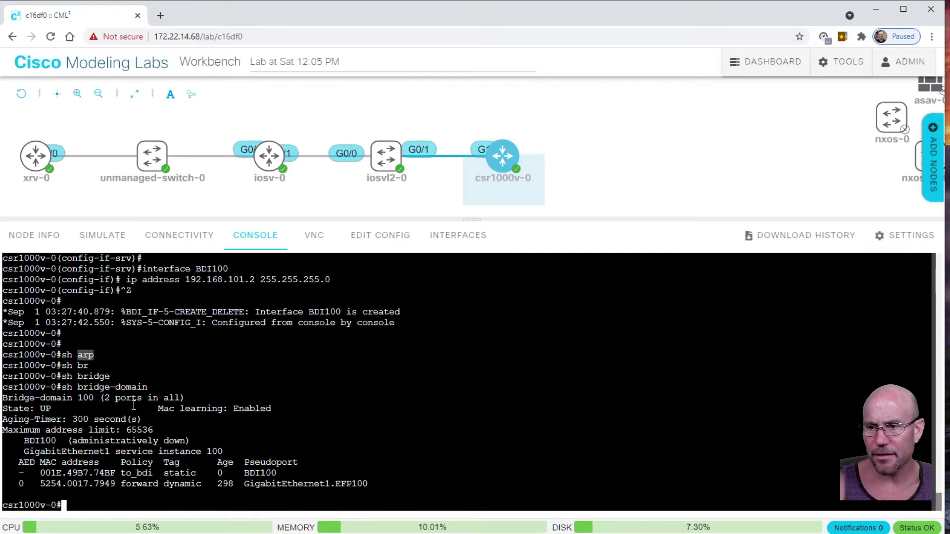
drag(61, 387, 157, 386)
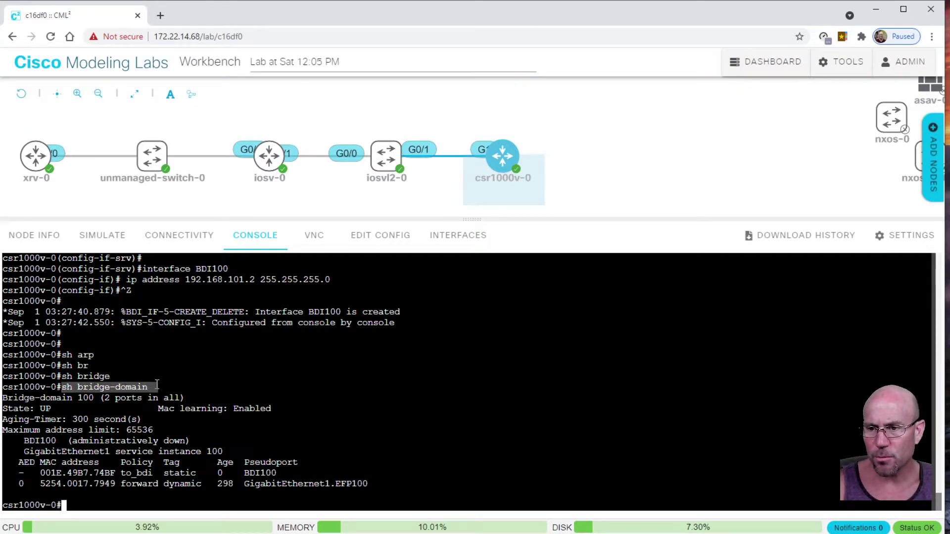
double_click(85, 398)
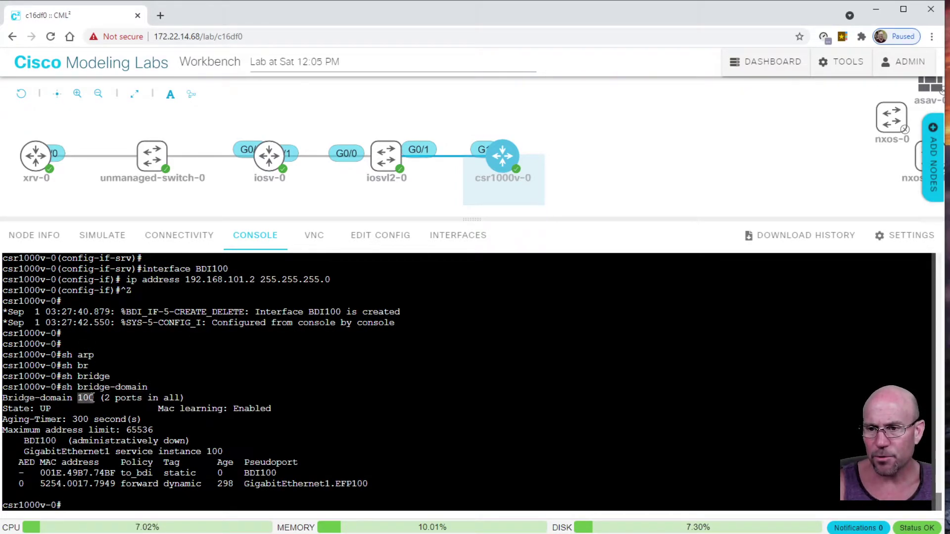
drag(105, 398, 165, 399)
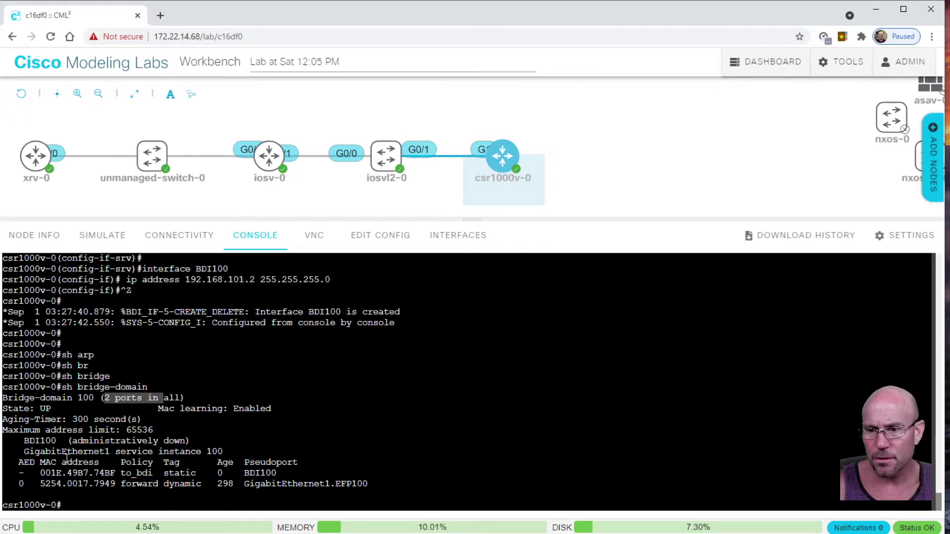
click(115, 414)
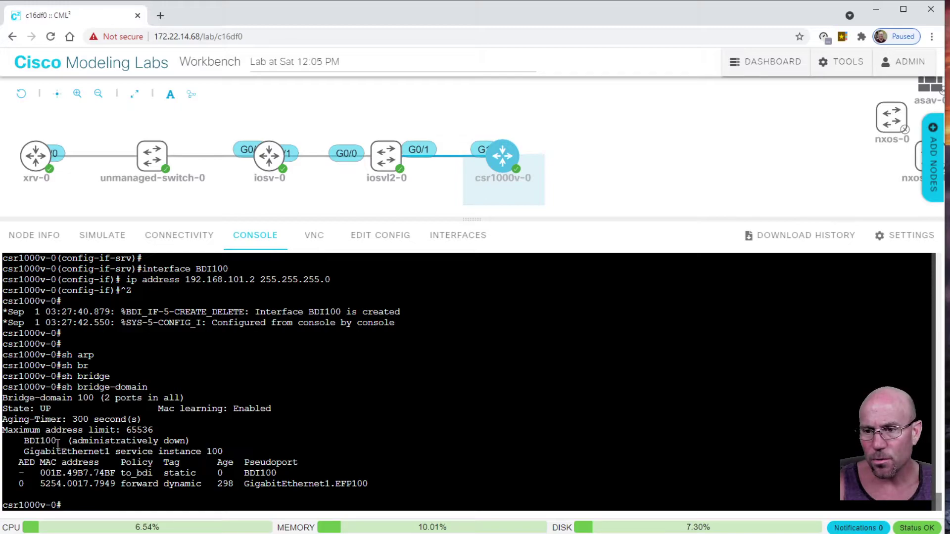
drag(27, 441, 185, 442)
click(183, 457)
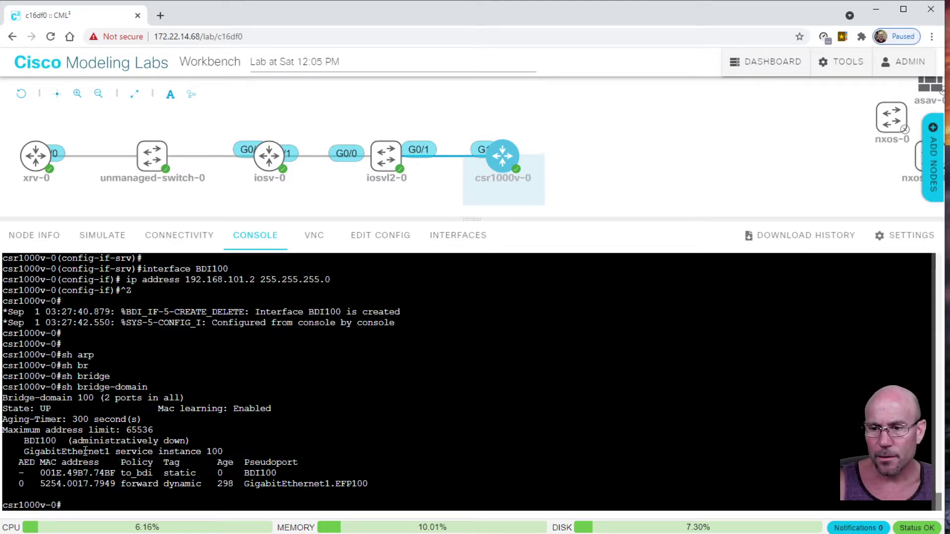
List csr1000v-0's interfaces and their status with sh ip int br.
text(sh ip inb)
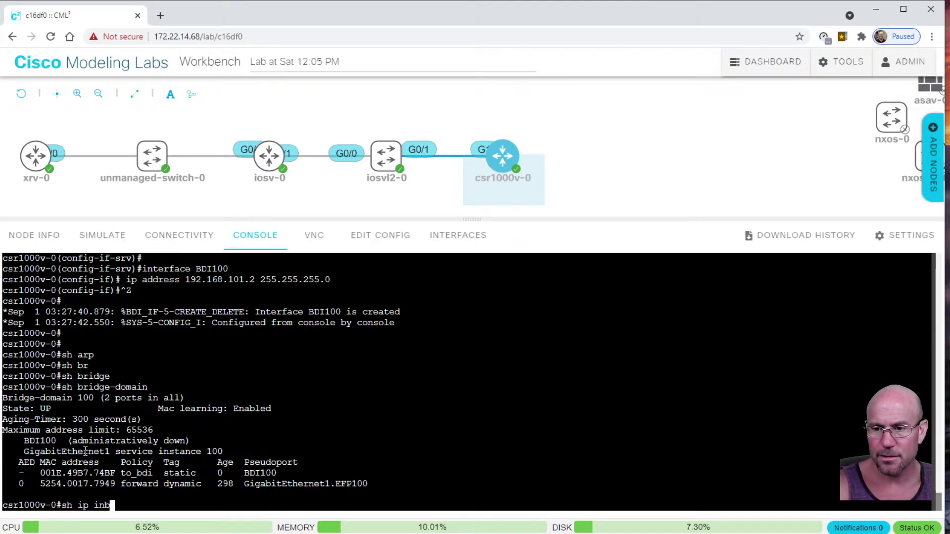
key(BackSpace)
text(t br)
key(Return)
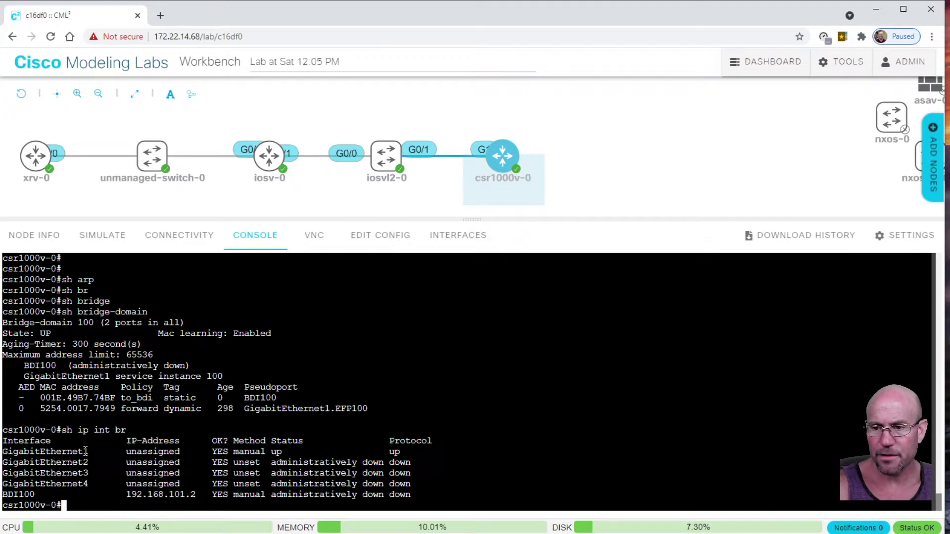
Enable interface BDI100 with no shut in configuration mode.
text(conf t)
key(Return)
text(int )
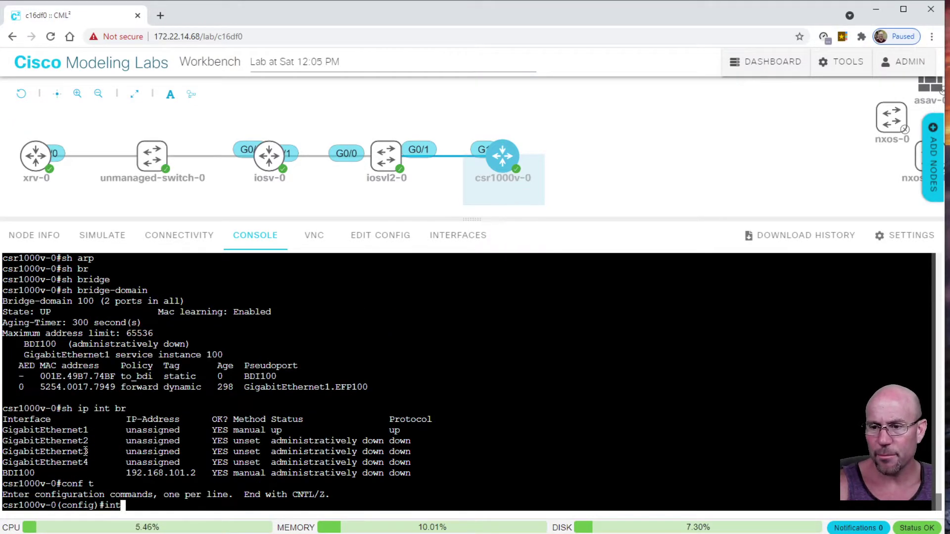
text(b)
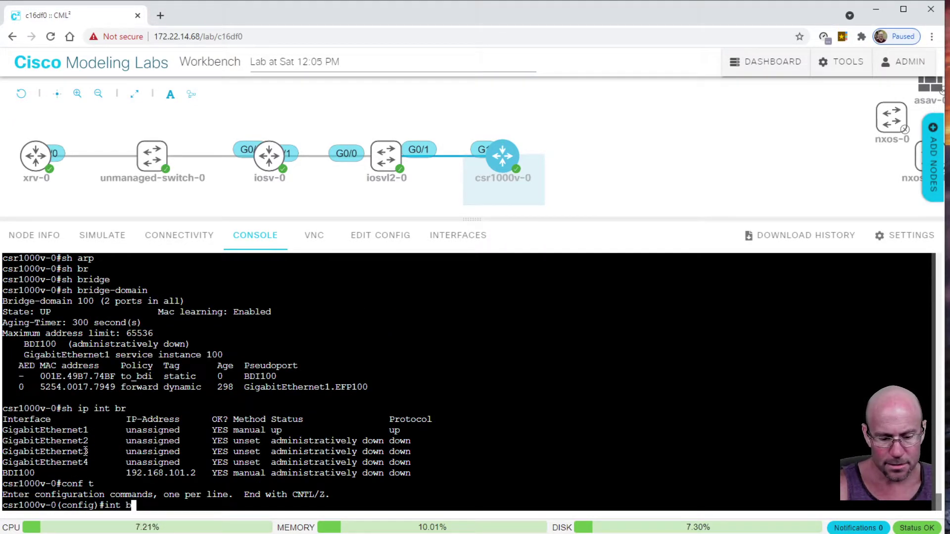
text(di 100)
key(Return)
text(no shut)
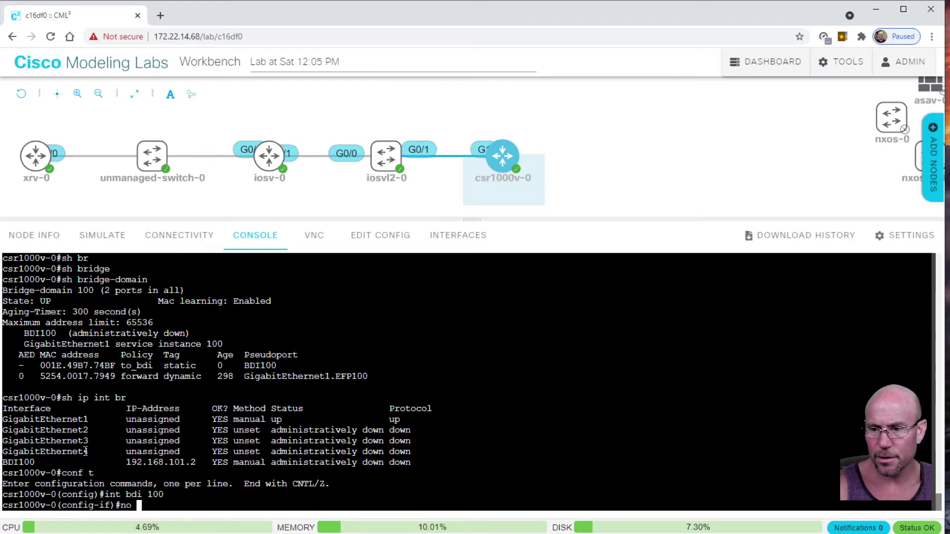
key(Return)
key(ctrl+z)
key(Return)
key(Return)
key(Return)
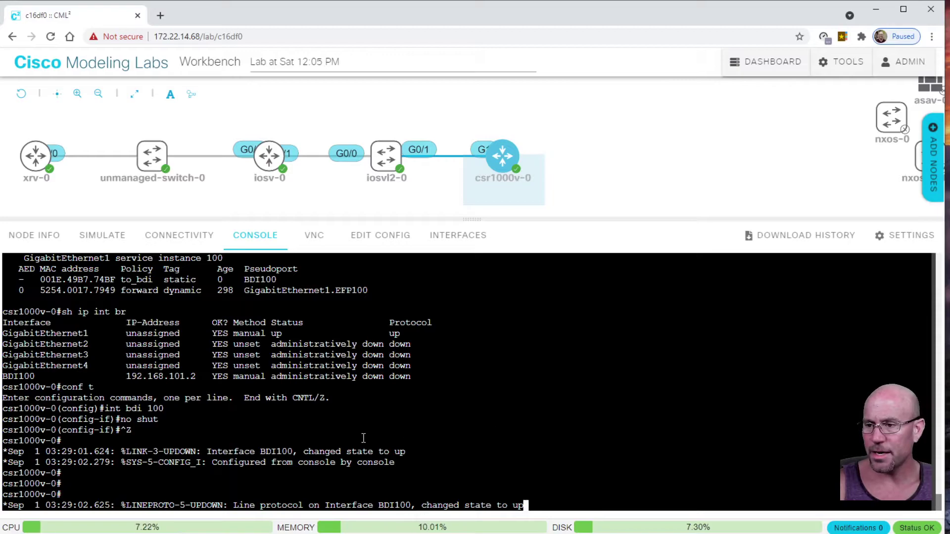
Highlight the BDI100 state-changed-to-up and line protocol up log messages.
drag(266, 451, 418, 451)
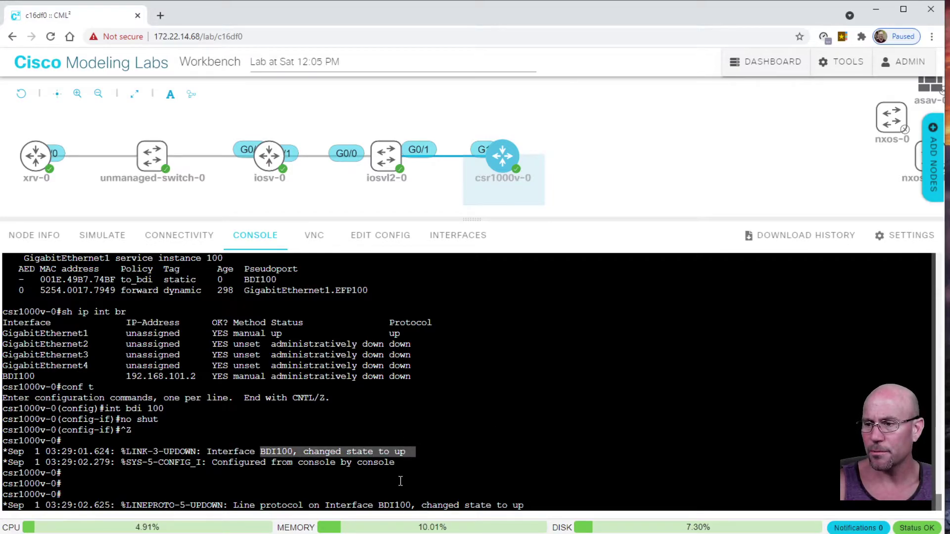
drag(367, 505, 472, 504)
click(479, 501)
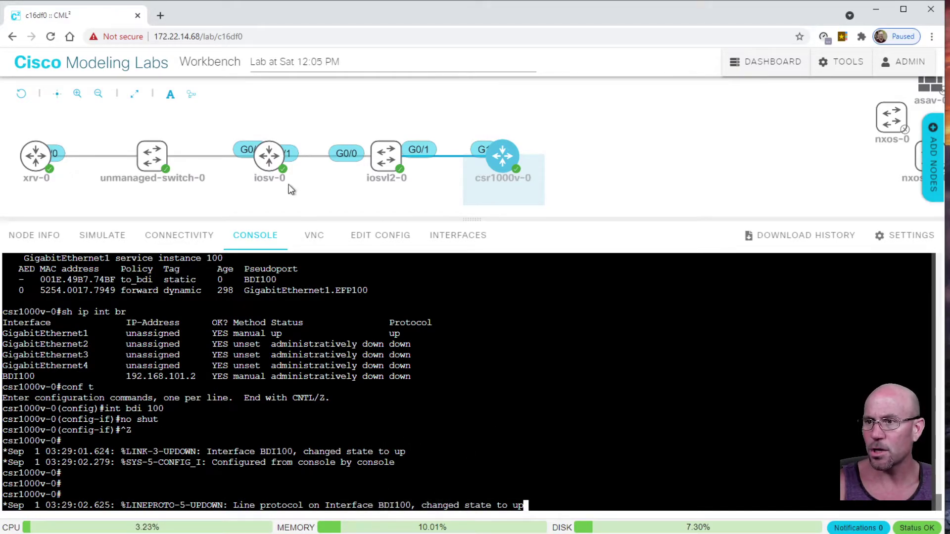
click(269, 156)
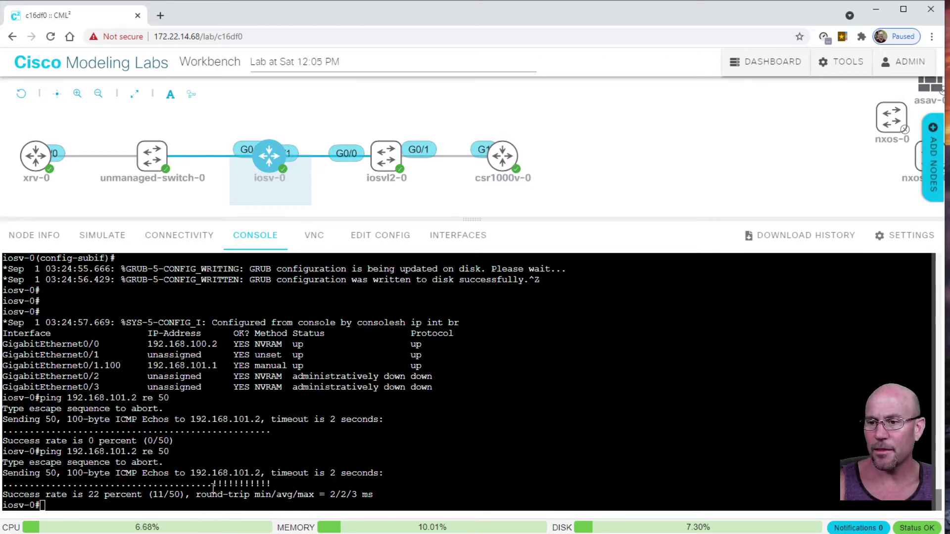
Rerun iosv-0's ping to 192.168.101.2 and the switch's MAC table, now listing two MACs.
drag(214, 483, 280, 483)
click(366, 483)
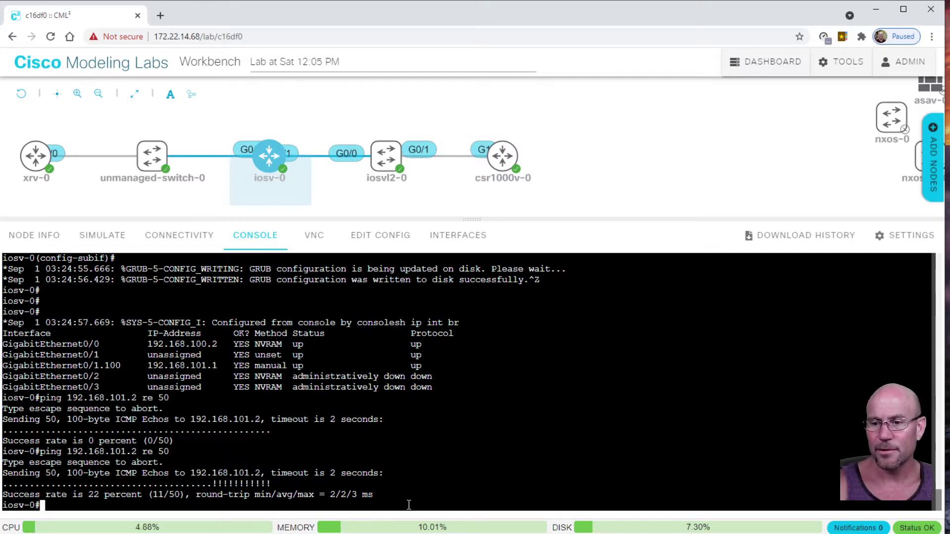
key(Up)
key(Return)
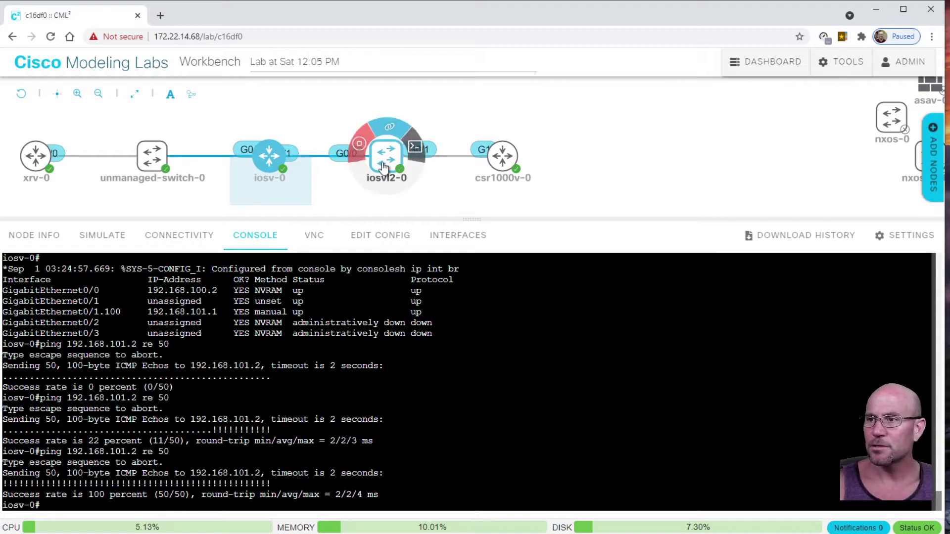
click(384, 167)
key(Up)
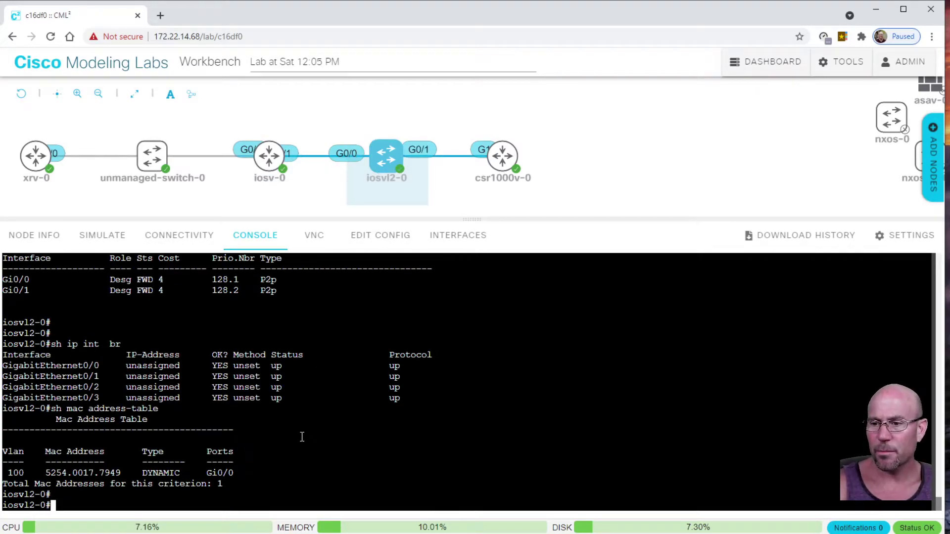
key(Return)
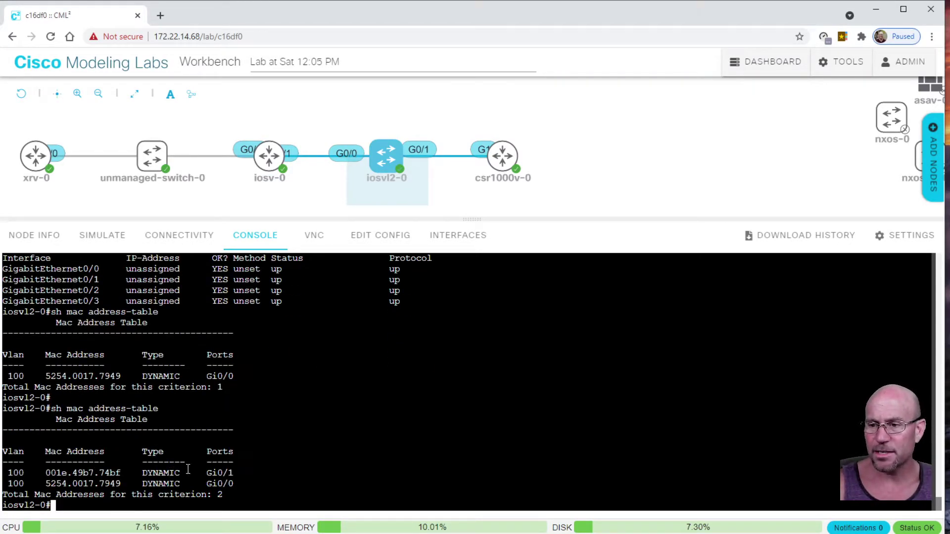
On csr1000v-0, rerun the show bridge-domain 100 command.
click(499, 170)
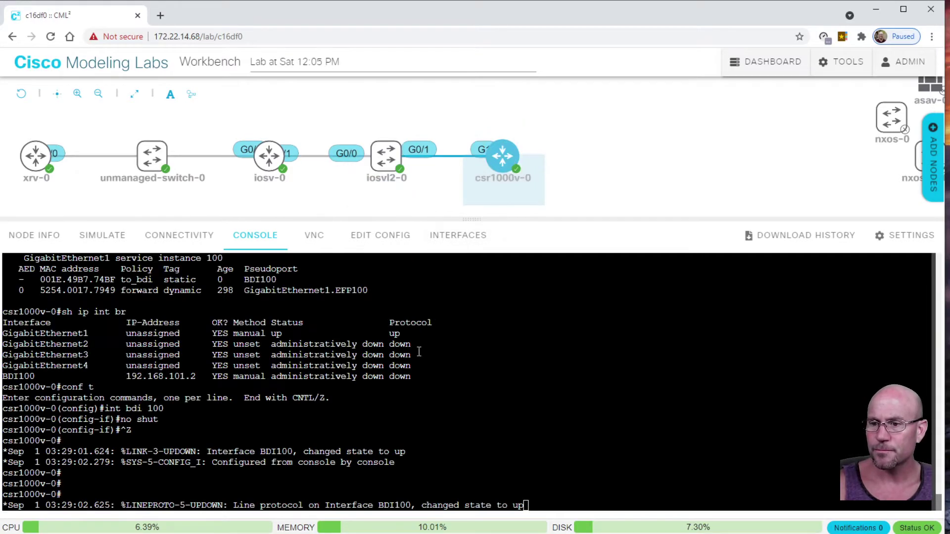
key(Return)
scroll(146, 436, up, 5)
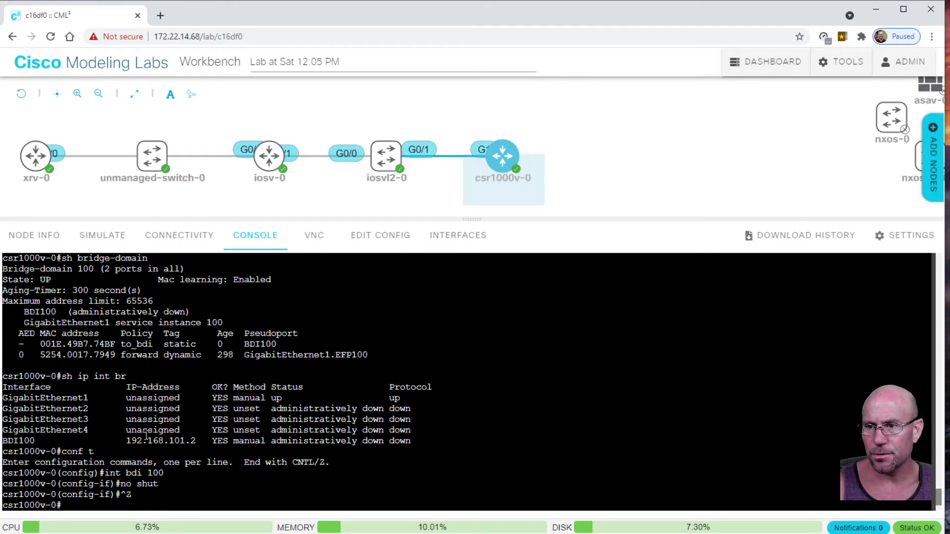
key(Up)
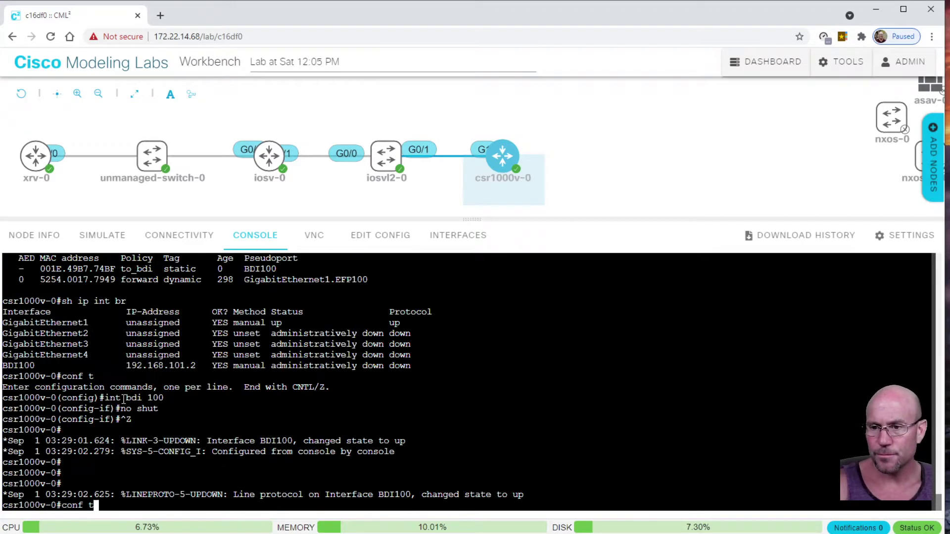
key(Down)
key(Return)
key(Return)
key(Return)
key(Return)
key(Return)
key(Return)
key(Return)
key(Return)
key(Return)
key(Return)
key(Return)
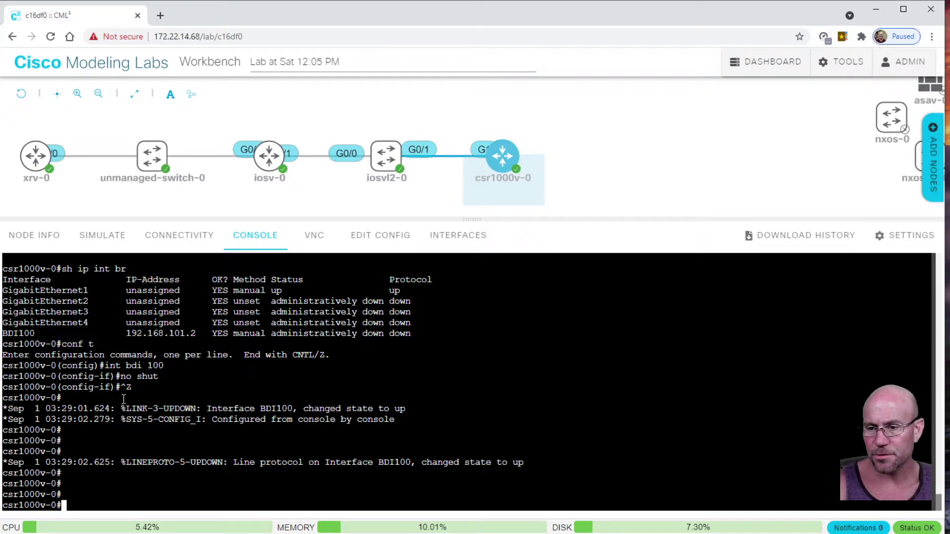
key(Up)
key(Up)
key(BackSpace)
key(BackSpace)
key(BackSpace)
key(BackSpace)
key(BackSpace)
key(BackSpace)
key(BackSpace)
key(Tab)
key(Return)
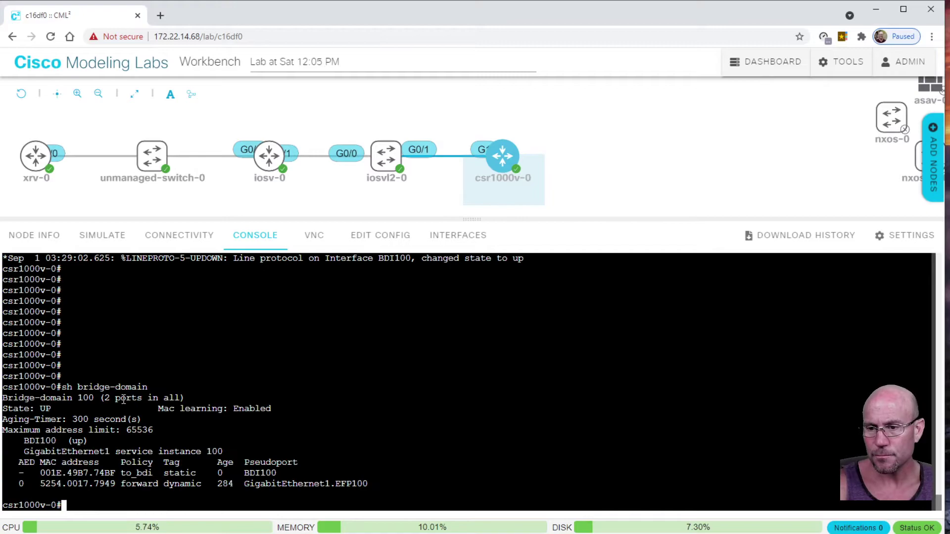
Highlight the BDI100 row, MAC 001E.49B7.74BF and the GigabitEthernet1.EFP100 pseudoport.
double_click(21, 473)
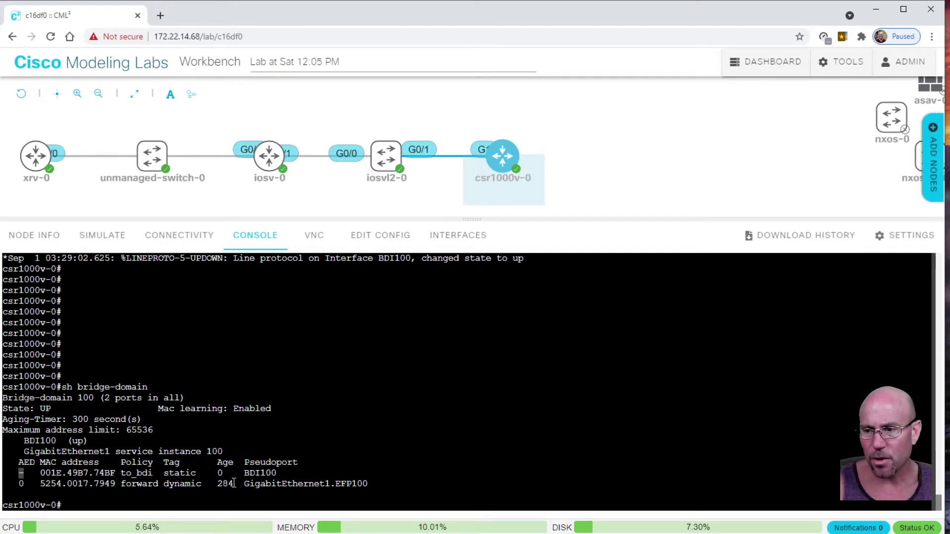
double_click(245, 473)
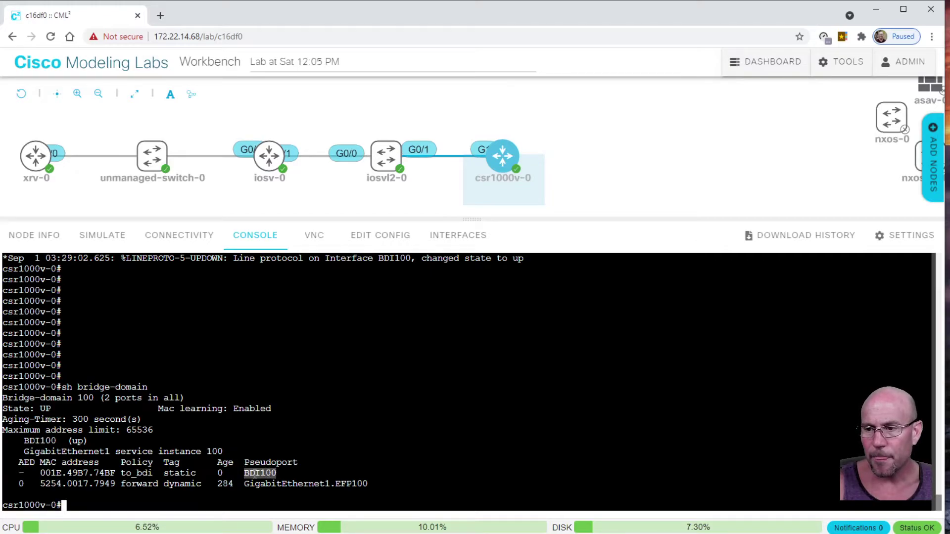
drag(41, 473, 115, 472)
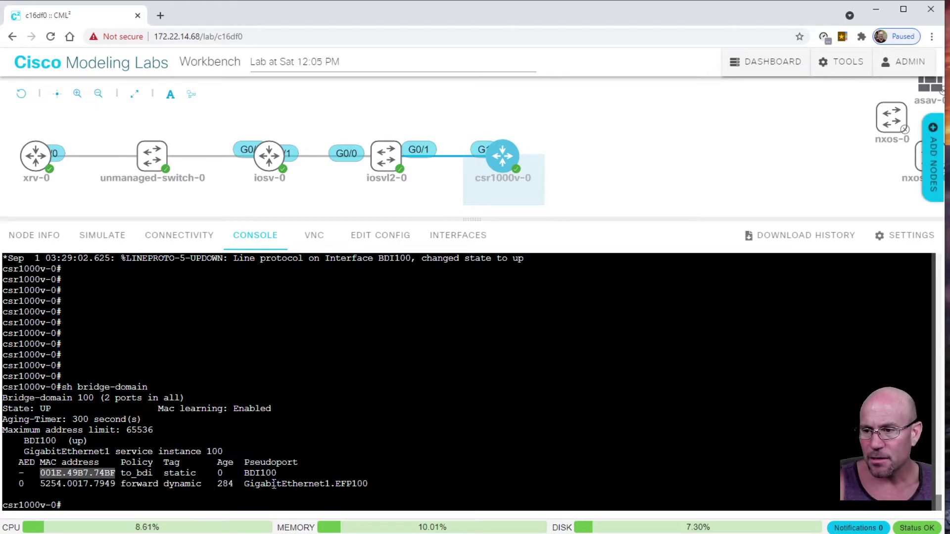
drag(245, 484, 367, 484)
click(335, 483)
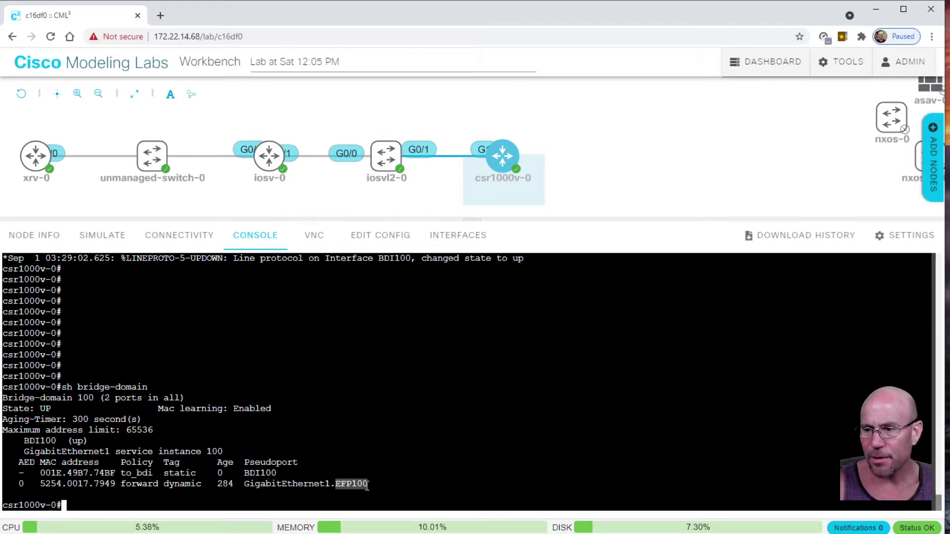
Run sh run int g1 and highlight service instance 100 with its dot1q 100 encapsulation.
click(368, 485)
text(sh run int g1)
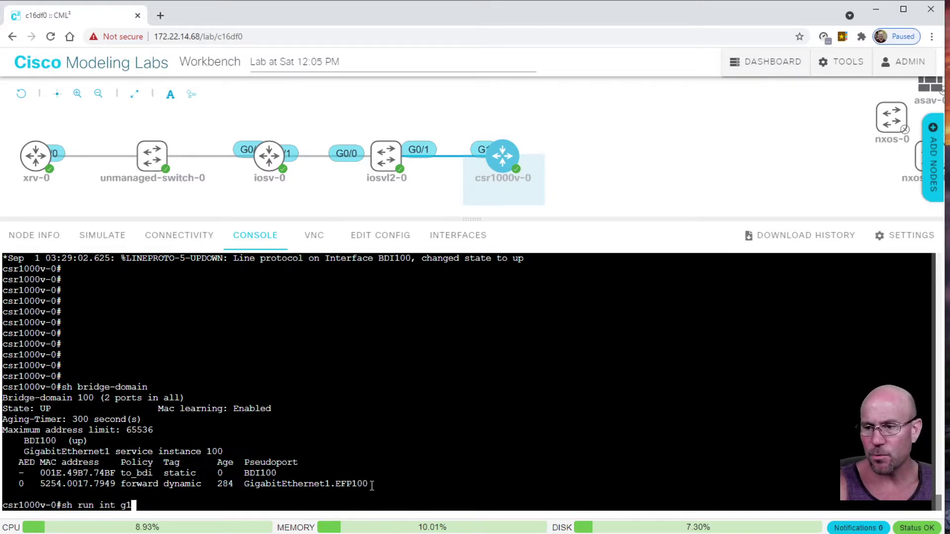
key(Return)
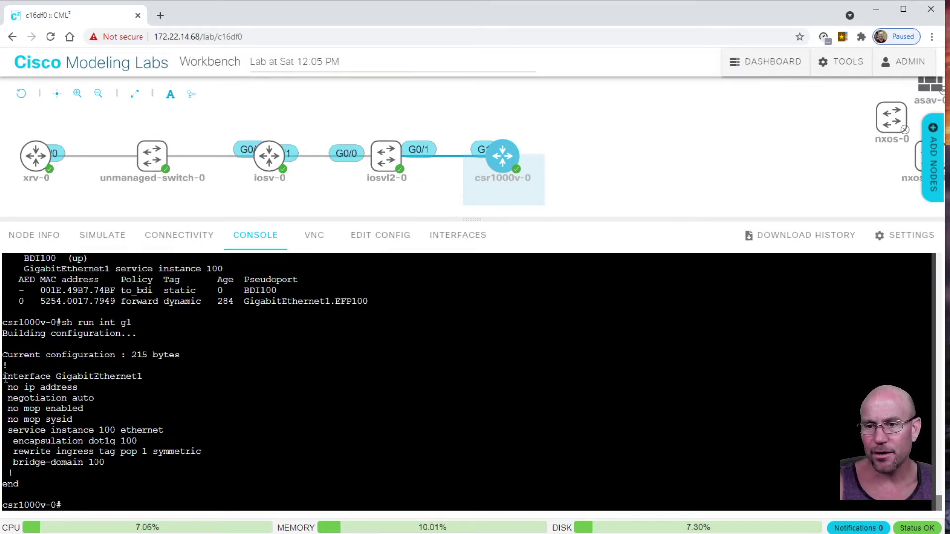
drag(4, 378, 204, 481)
drag(7, 430, 90, 430)
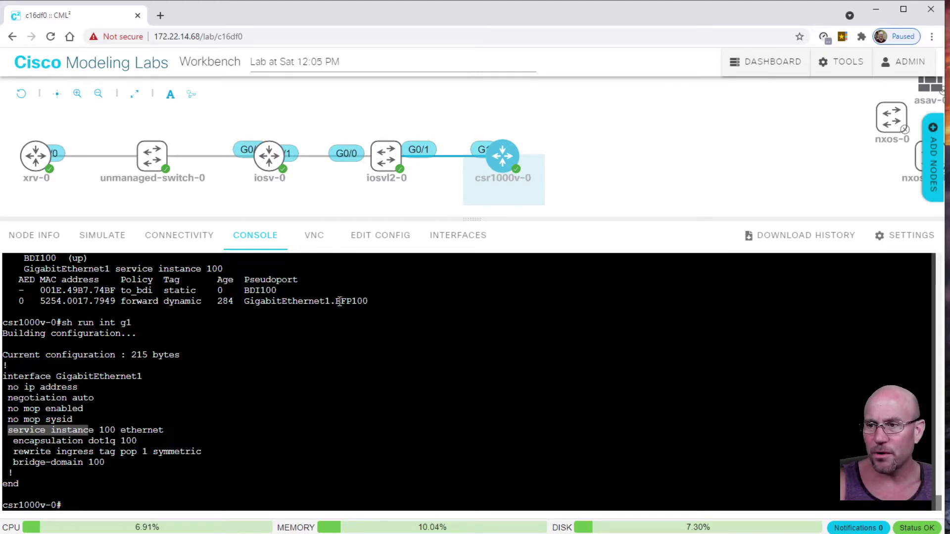
drag(336, 301, 352, 300)
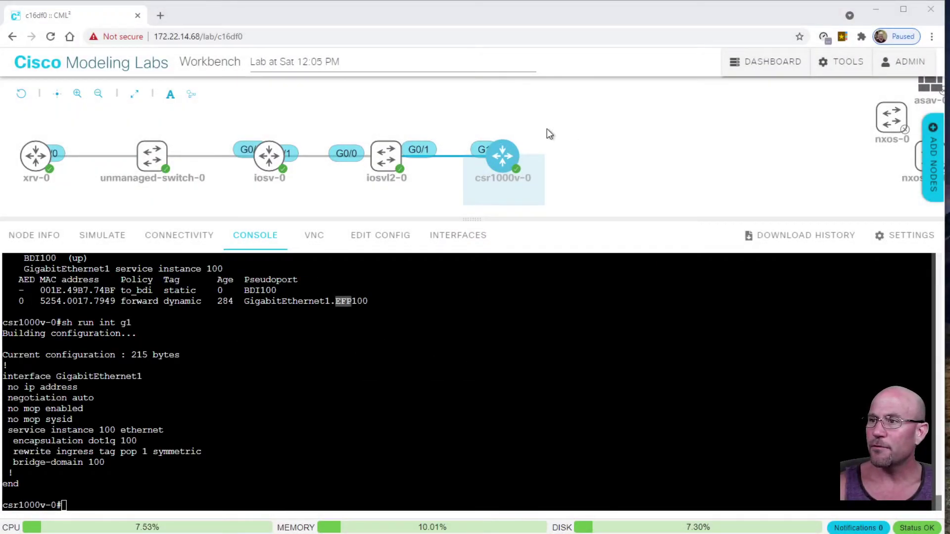
mouse_move(517, 133)
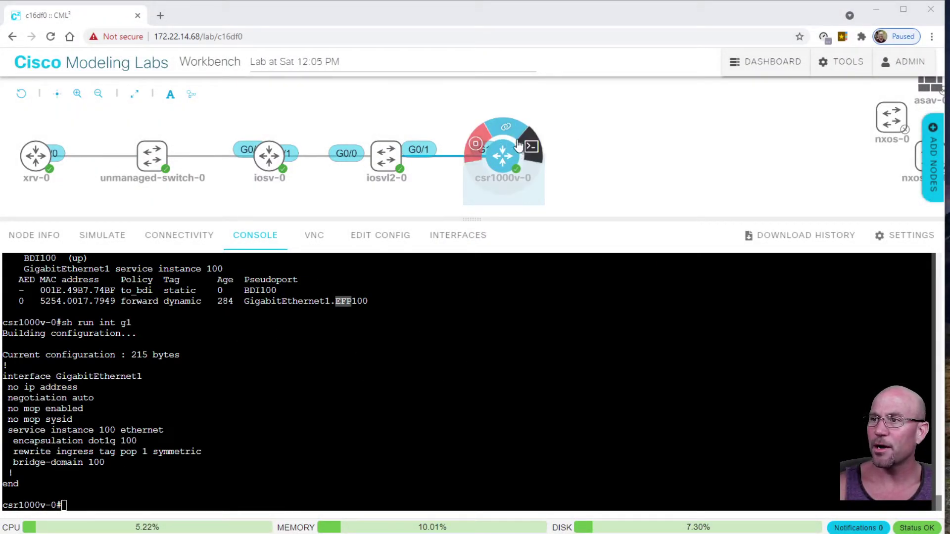
click(505, 140)
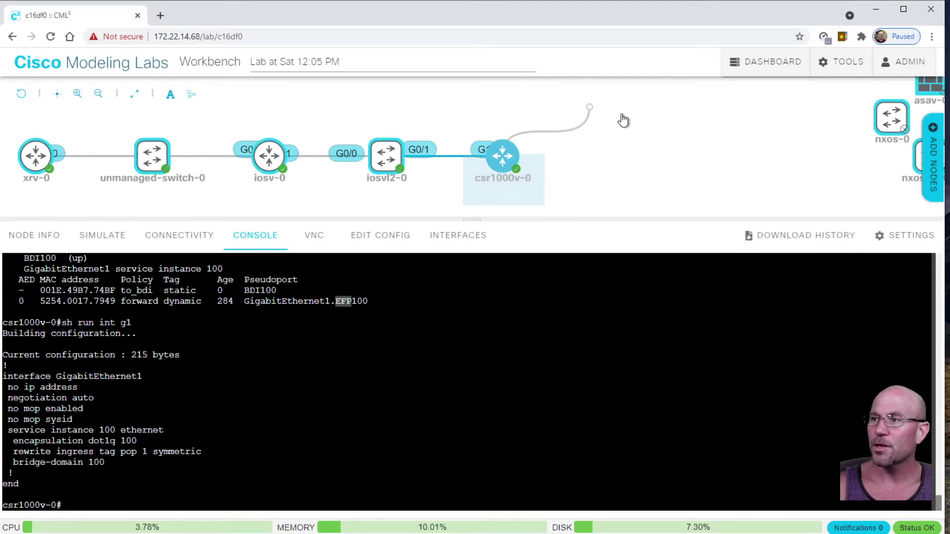
click(637, 127)
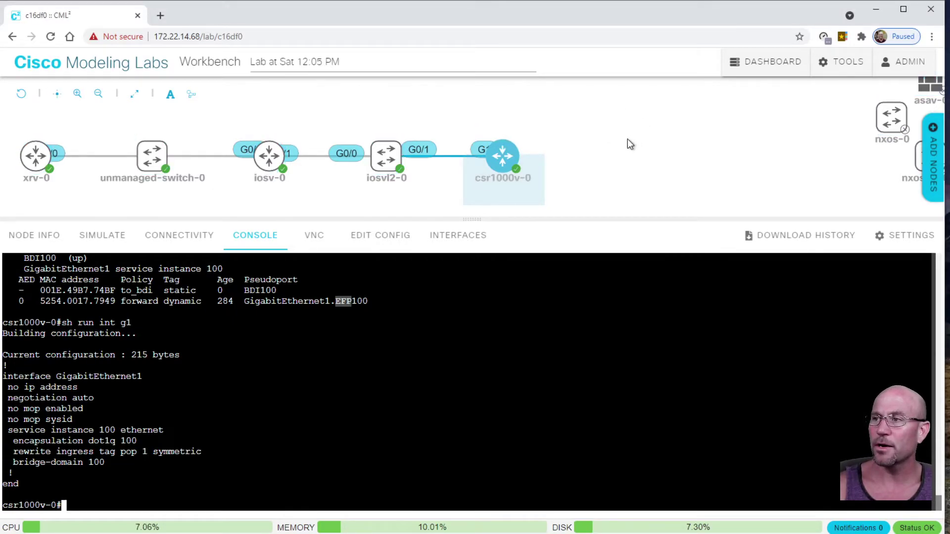
mouse_move(515, 157)
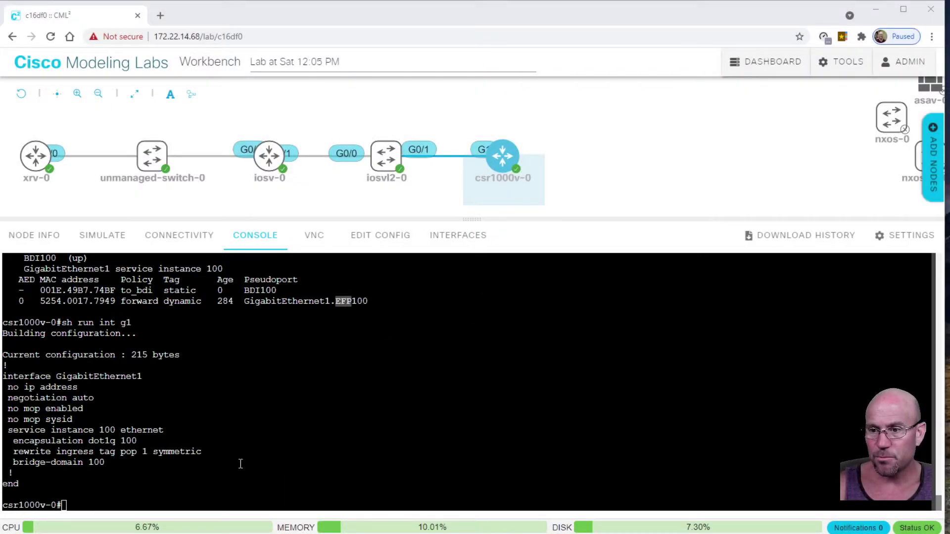
Enter configuration mode on csr1000v-0 and paste in the GigabitEthernet1 service instance 100 config.
double_click(128, 452)
click(183, 472)
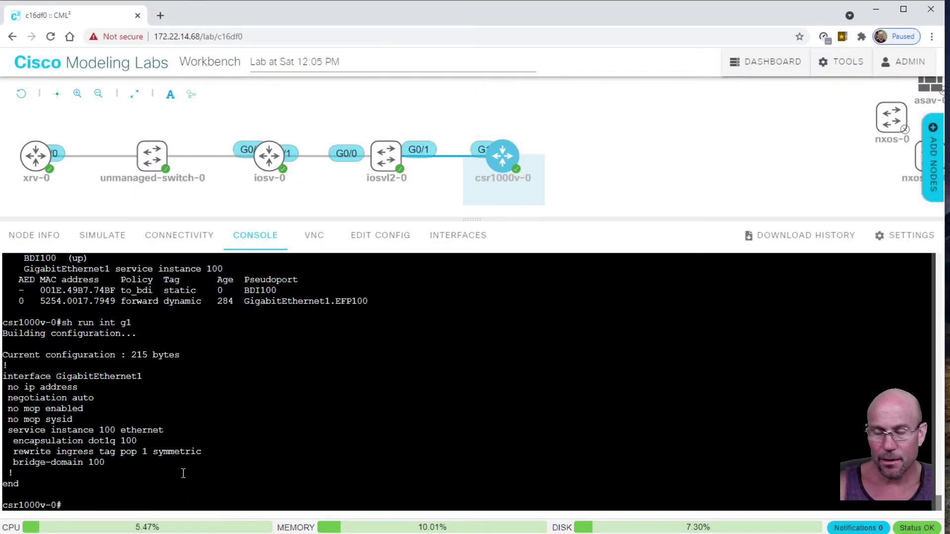
text(conf t)
key(Return)
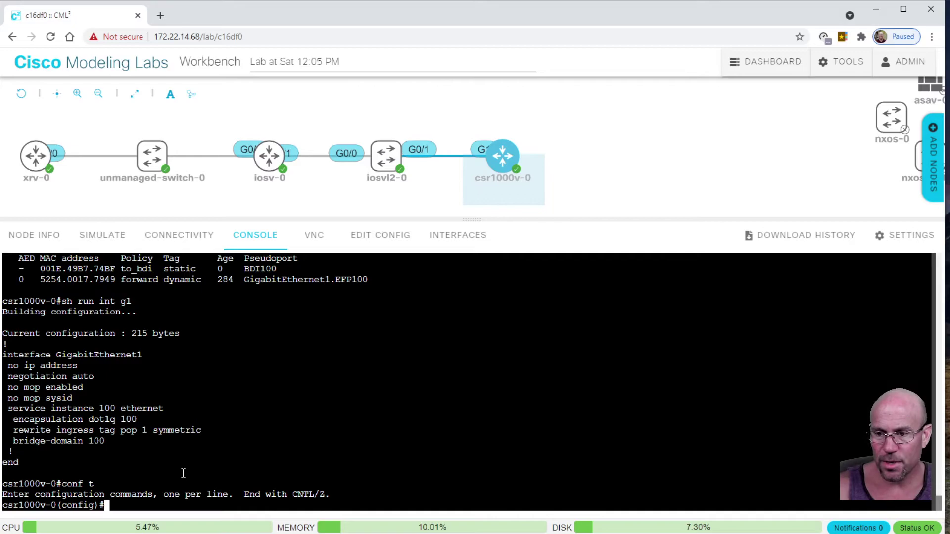
drag(4, 354, 94, 431)
right_click(94, 430)
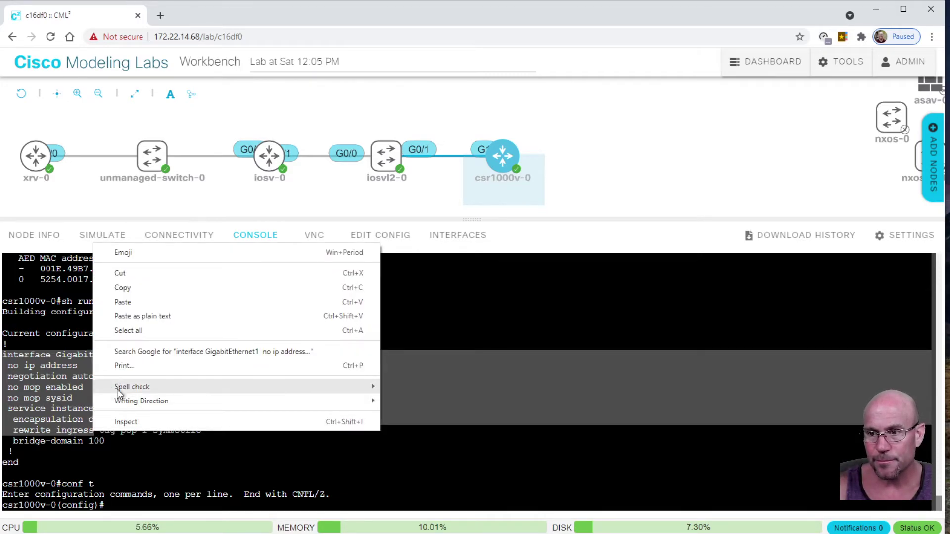
click(121, 290)
right_click(143, 381)
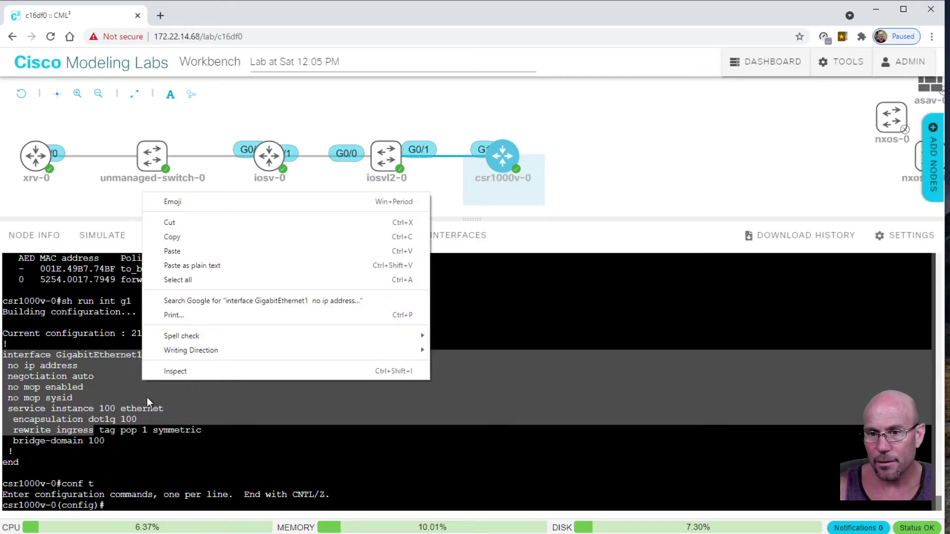
click(191, 254)
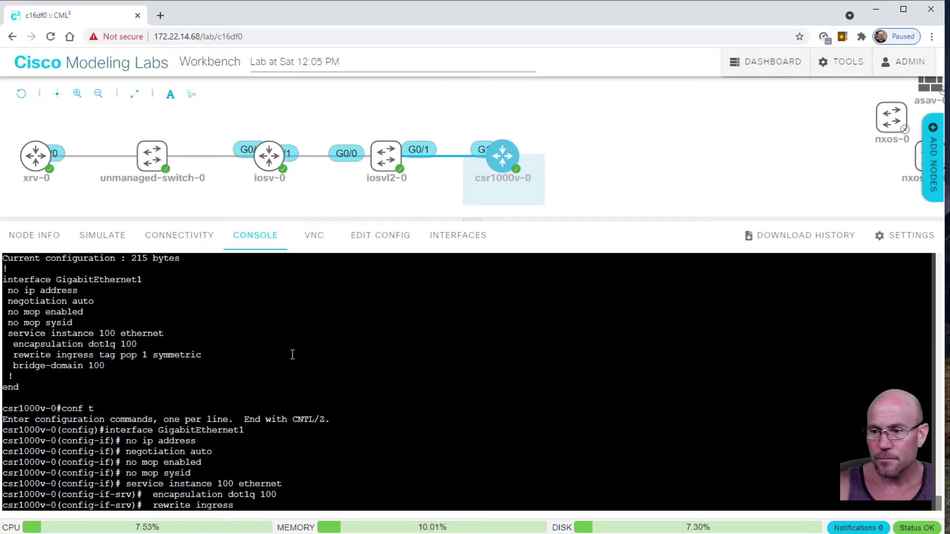
Explore the rewrite ingress tag options with ?, trying pop and then push dot1ad.
text(?tag)
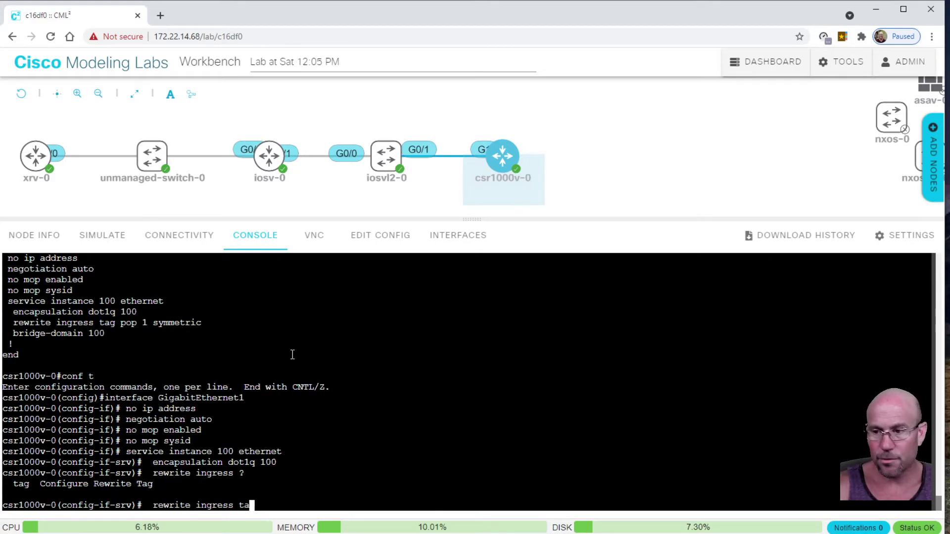
key(Tab)
text(?)
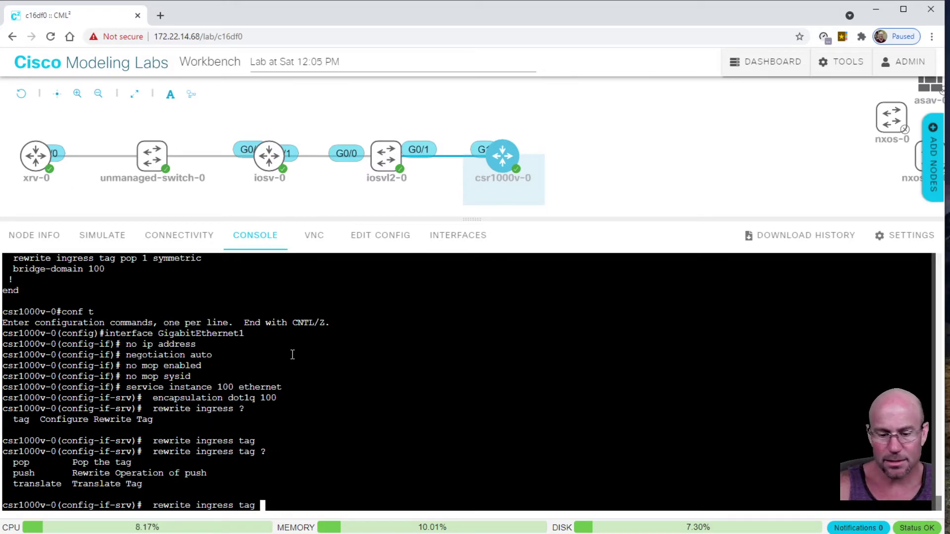
text(pop)
key(Tab)
text(?)
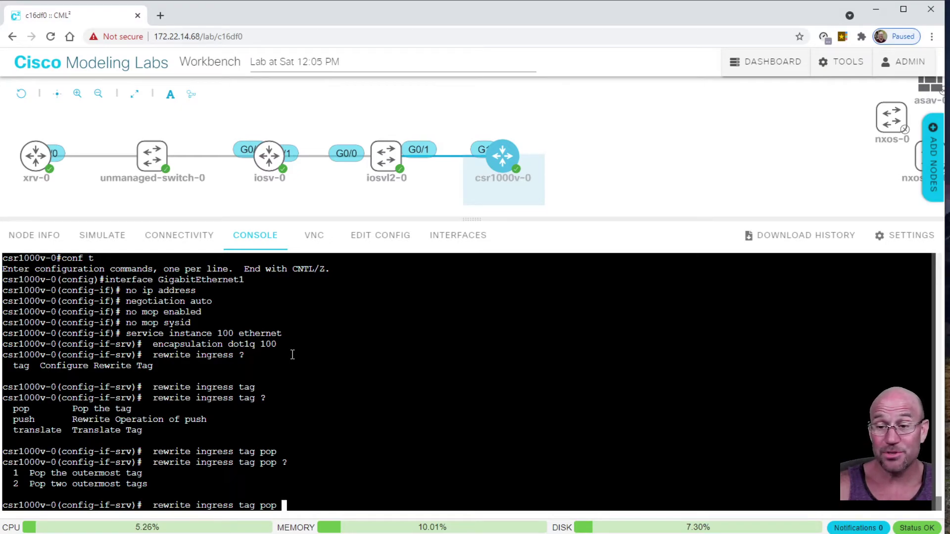
key(BackSpace)
key(BackSpace)
key(BackSpace)
text(us)
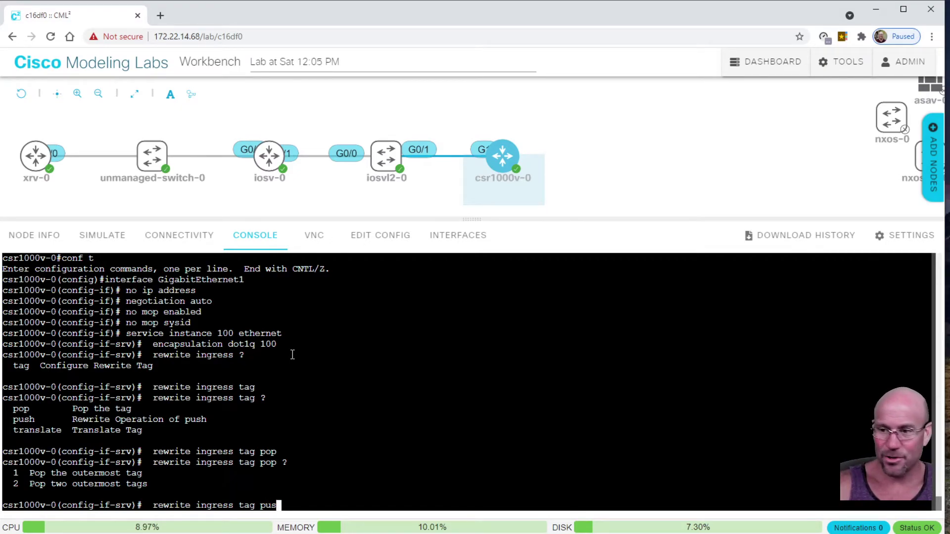
key(Tab)
text(?)
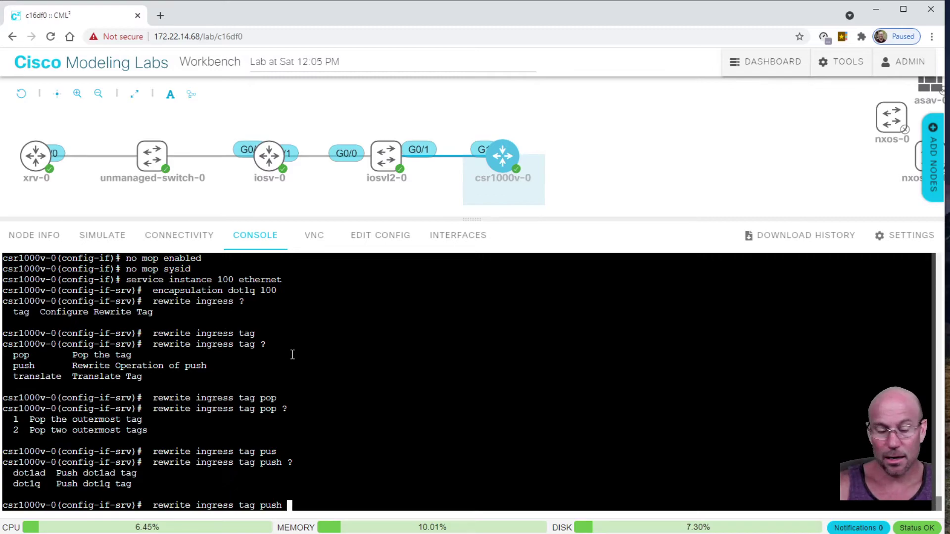
text(dot1)
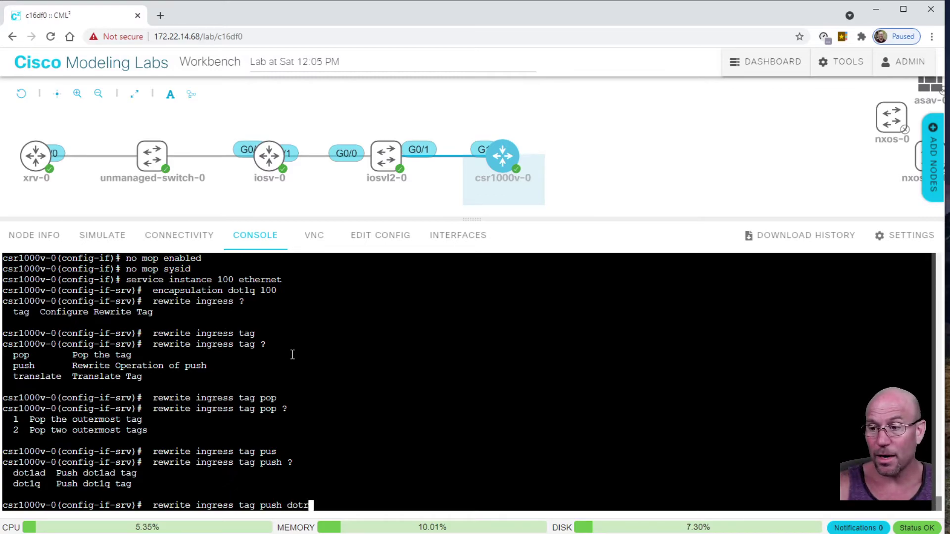
text(ad)
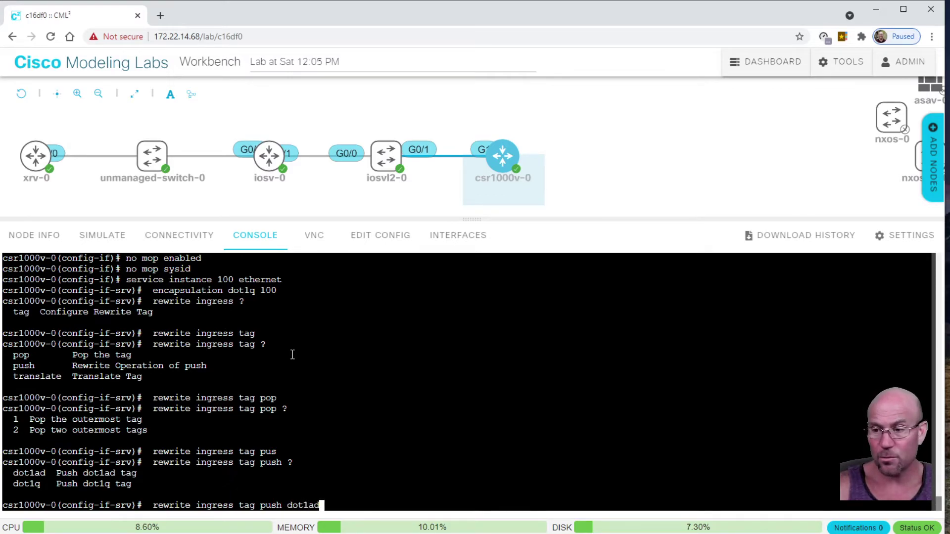
key(Tab)
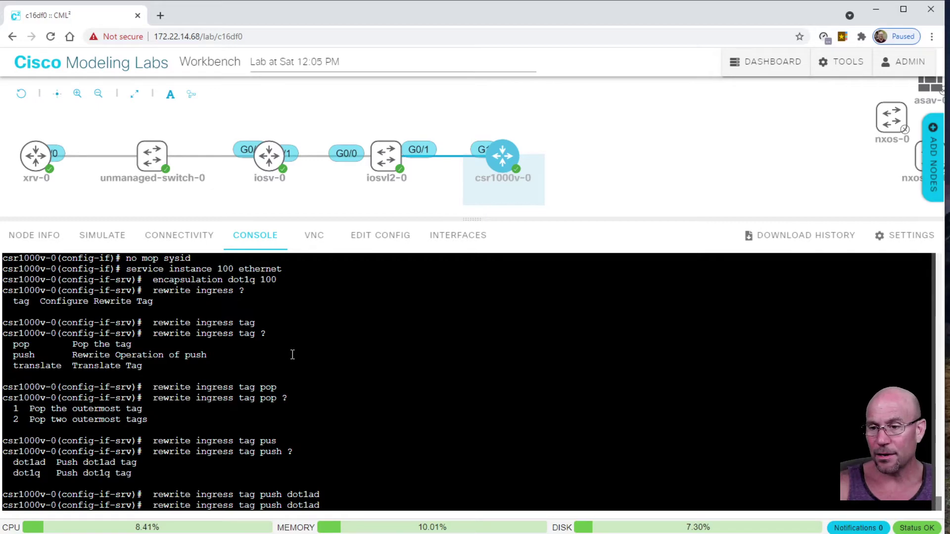
Compare push dot1q with dot1ad, erase the unfinished rewrite line, and switch to iosv-0's console.
key(BackSpace)
key(BackSpace)
key(BackSpace)
text(q)
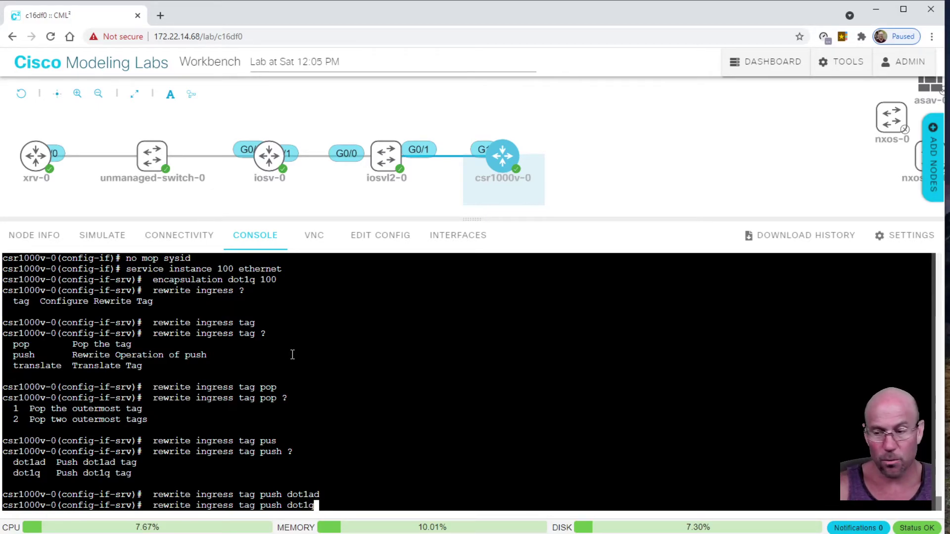
key(Tab)
text(?)
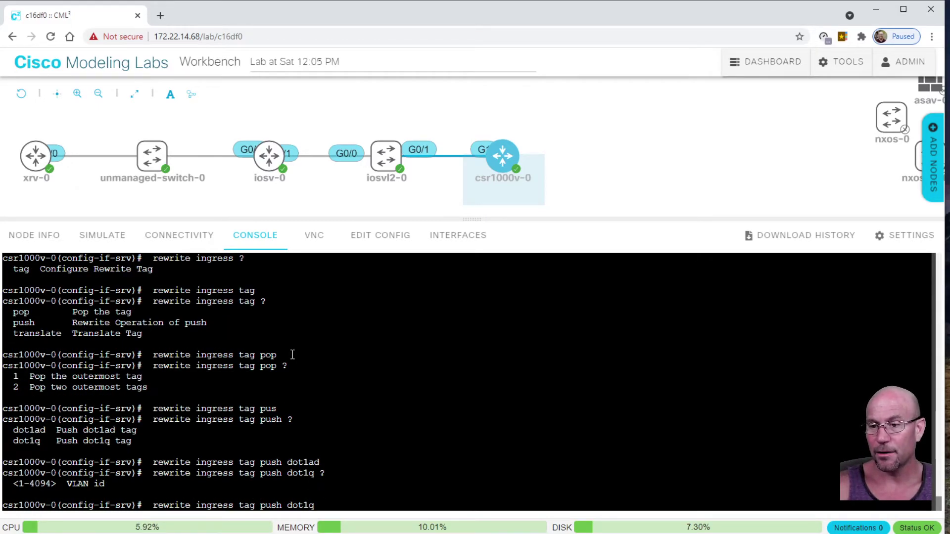
double_click(311, 474)
double_click(315, 463)
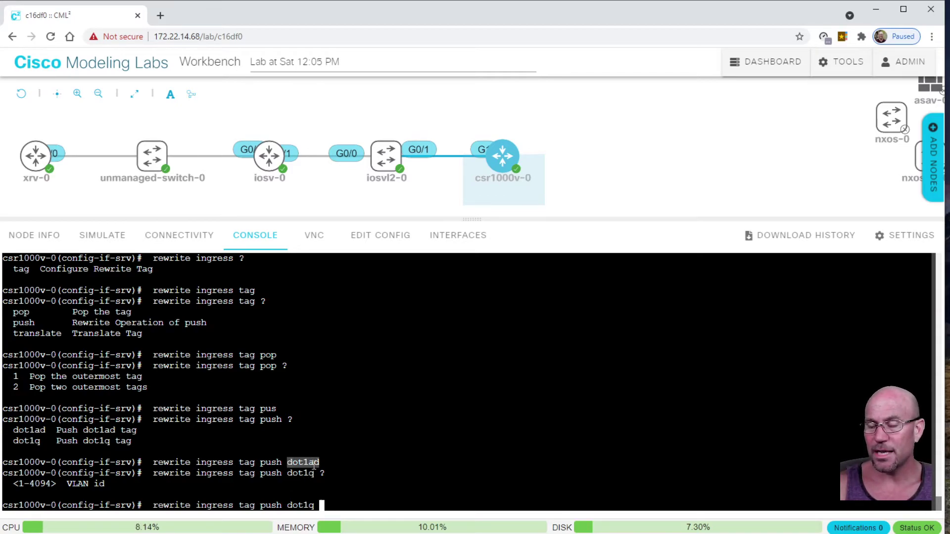
click(311, 474)
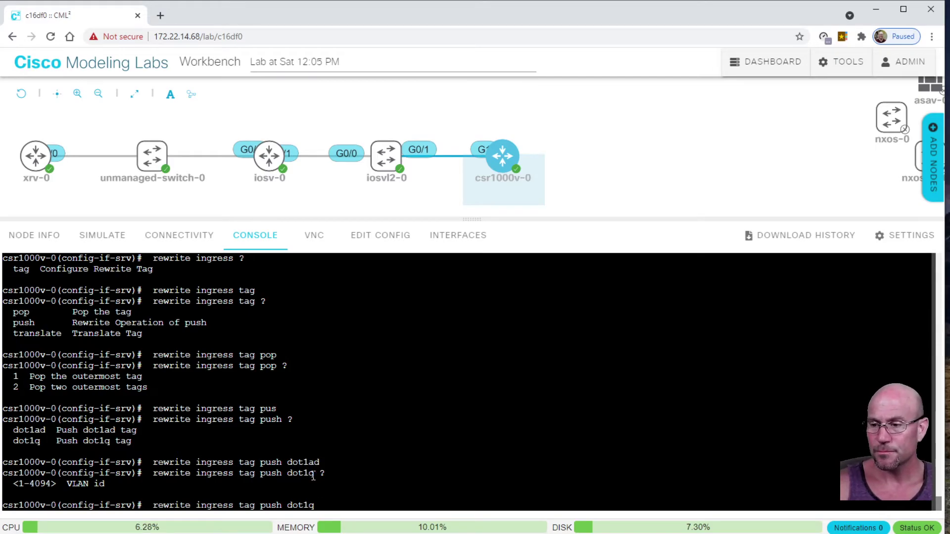
key(BackSpace)
key(BackSpace)
key(BackSpace)
key(BackSpace)
key(BackSpace)
key(Tab)
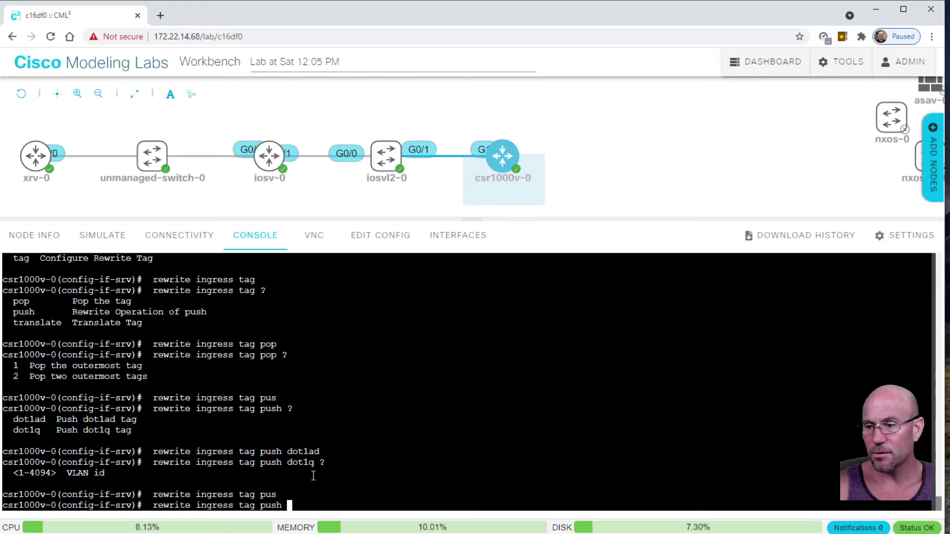
key(BackSpace)
key(BackSpace)
key(BackSpace)
key(BackSpace)
key(BackSpace)
key(BackSpace)
key(BackSpace)
key(BackSpace)
key(BackSpace)
key(BackSpace)
key(BackSpace)
key(BackSpace)
key(BackSpace)
key(BackSpace)
key(BackSpace)
key(BackSpace)
key(BackSpace)
key(BackSpace)
key(BackSpace)
key(BackSpace)
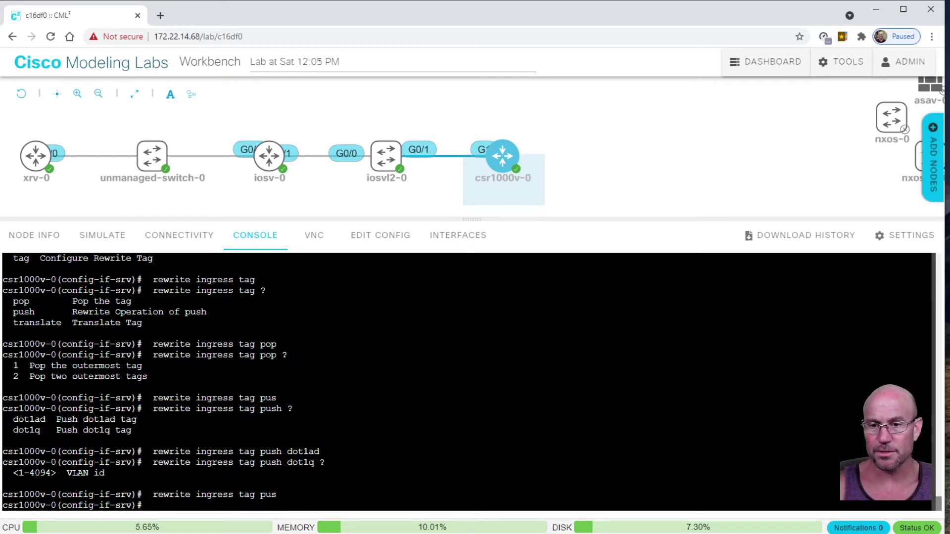
click(269, 156)
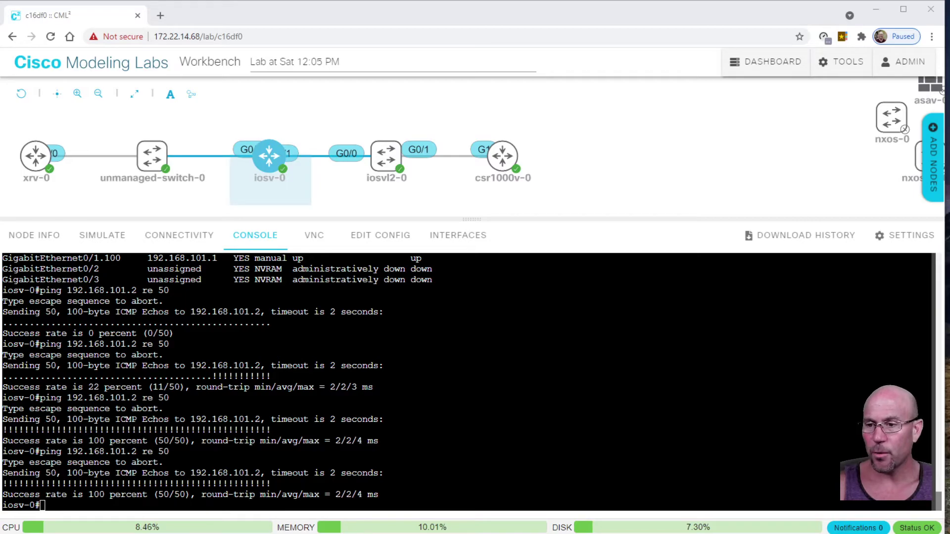
Rerun the ping to 192.168.101.2 on iosv-0.
click(314, 389)
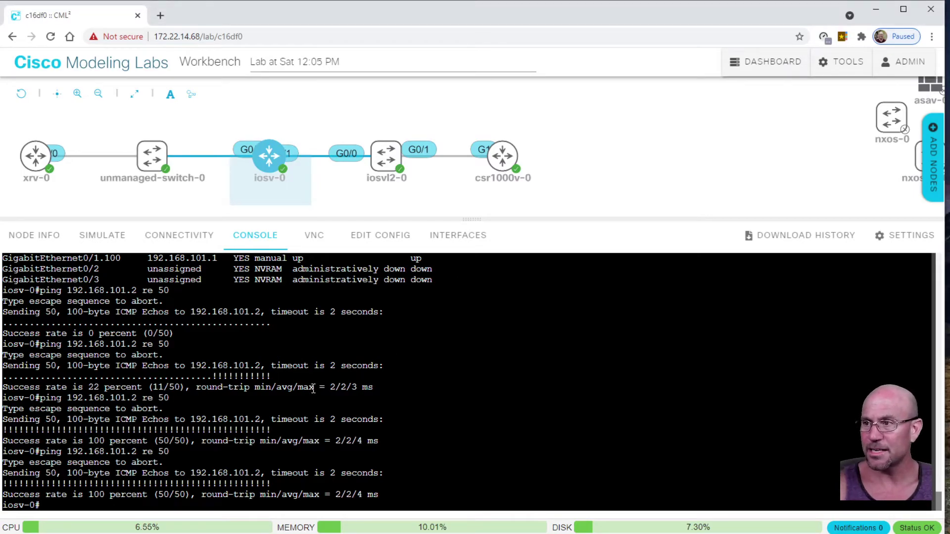
key(Return)
key(Return)
key(Return)
key(Return)
key(Return)
key(Return)
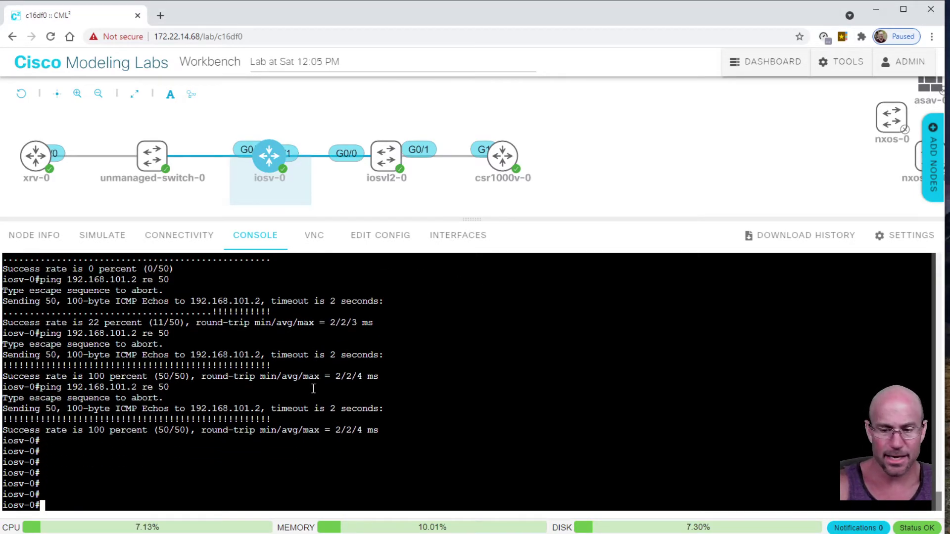
key(Up)
key(Return)
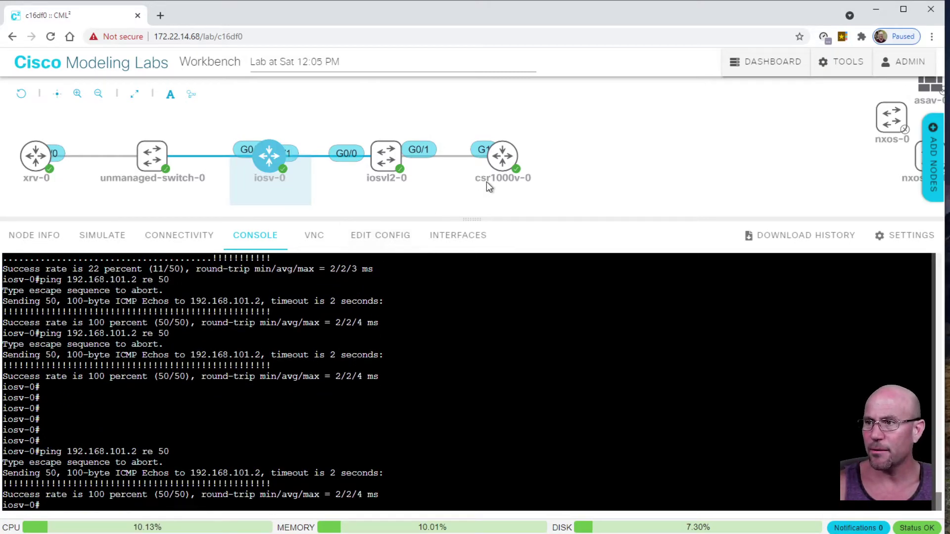
On csr1000v-0, show the running config of interface g1 and interface BDI100.
click(500, 163)
click(344, 425)
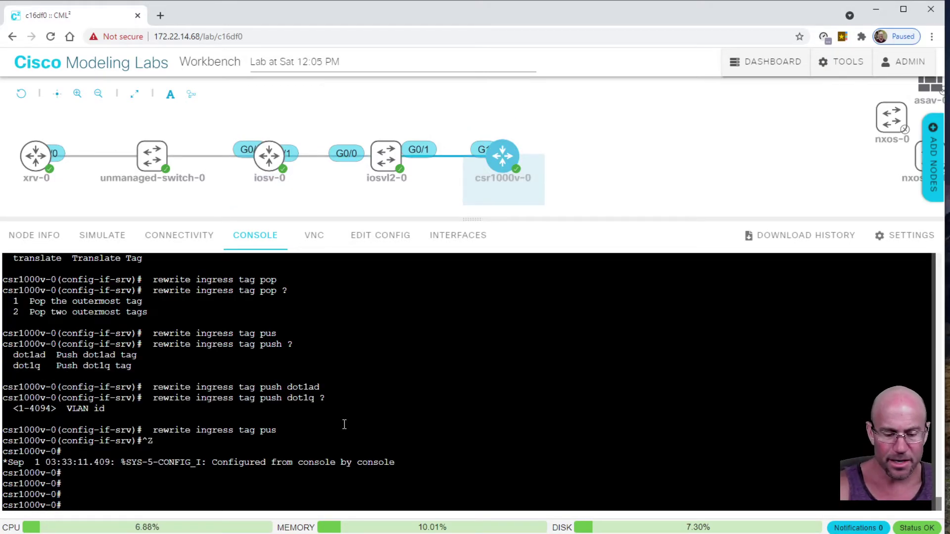
text(sh run t)
key(BackSpace)
text(interf)
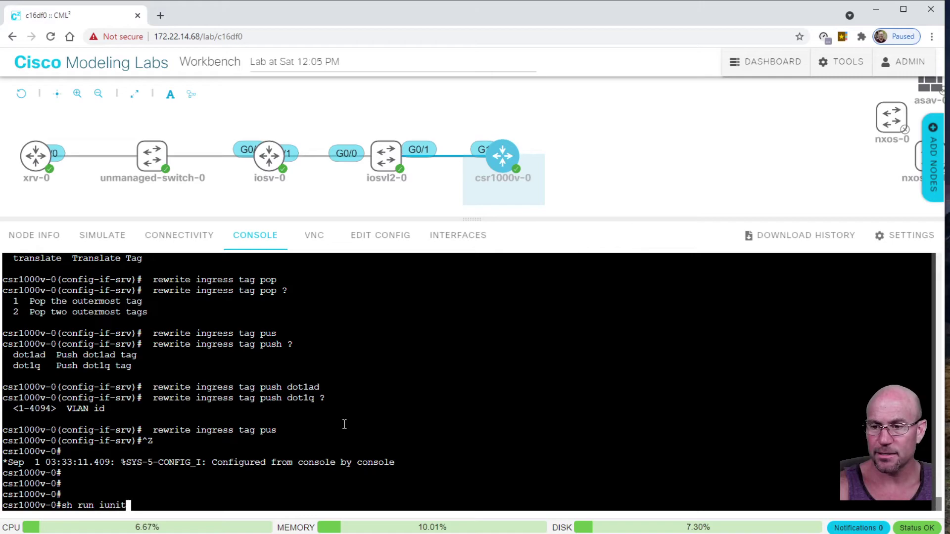
key(BackSpace)
key(BackSpace)
key(BackSpace)
key(BackSpace)
key(BackSpace)
text(nt )
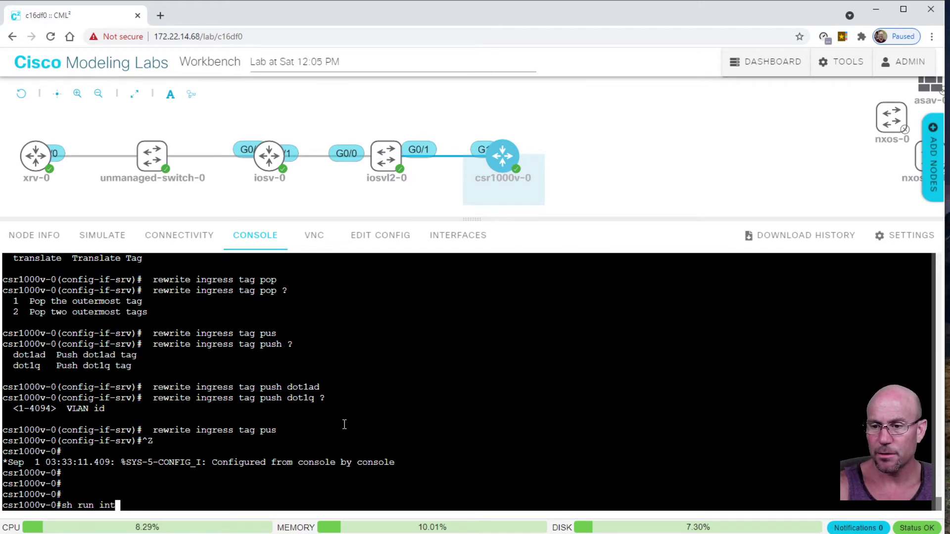
text(g1)
key(Return)
text(sh )
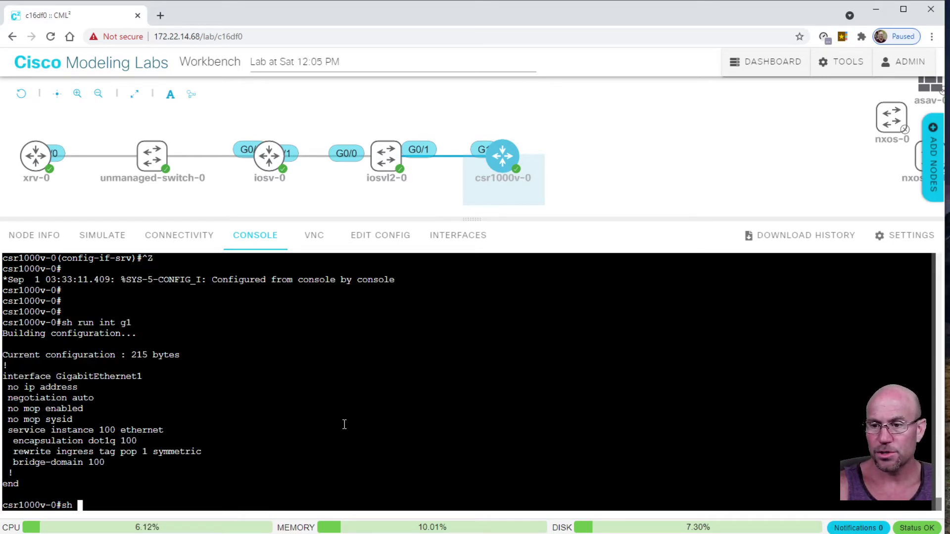
text(run int )
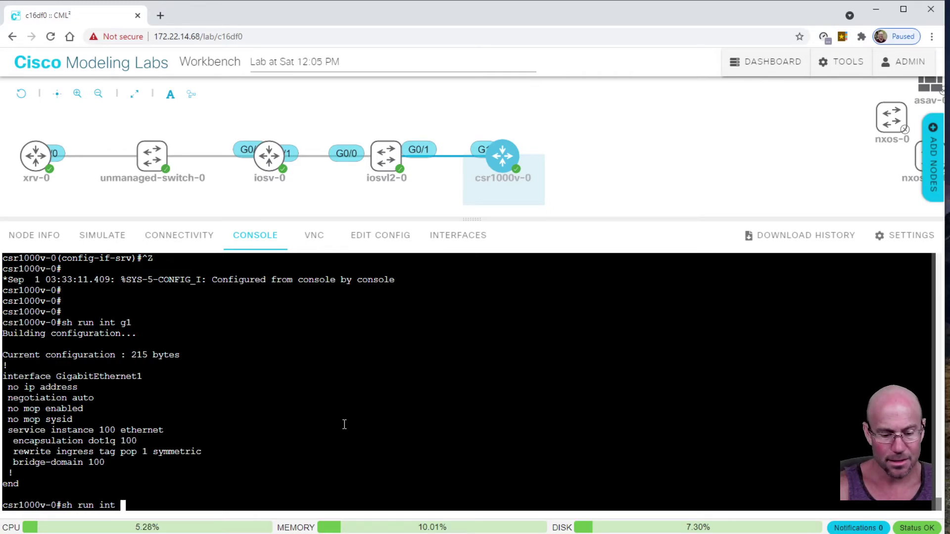
text(bdi 100)
key(Return)
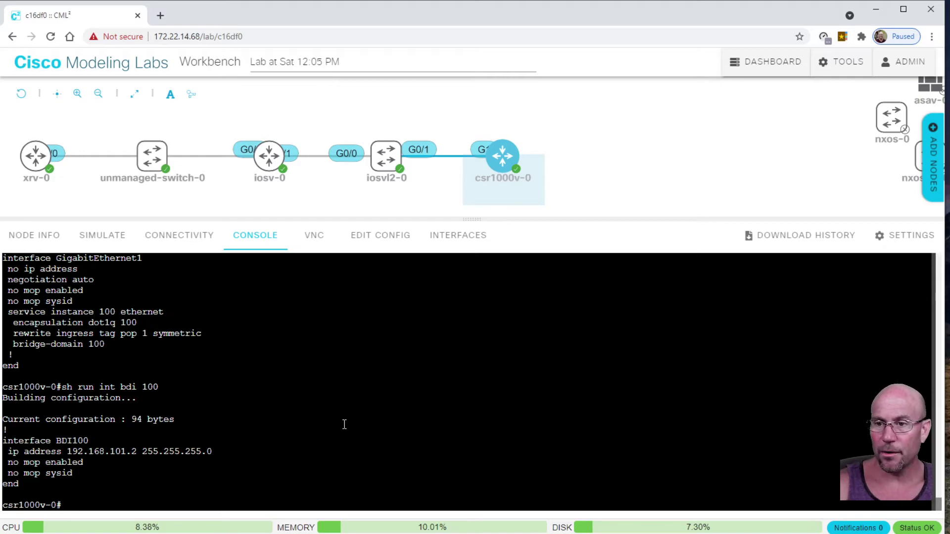
drag(16, 323, 138, 324)
click(142, 333)
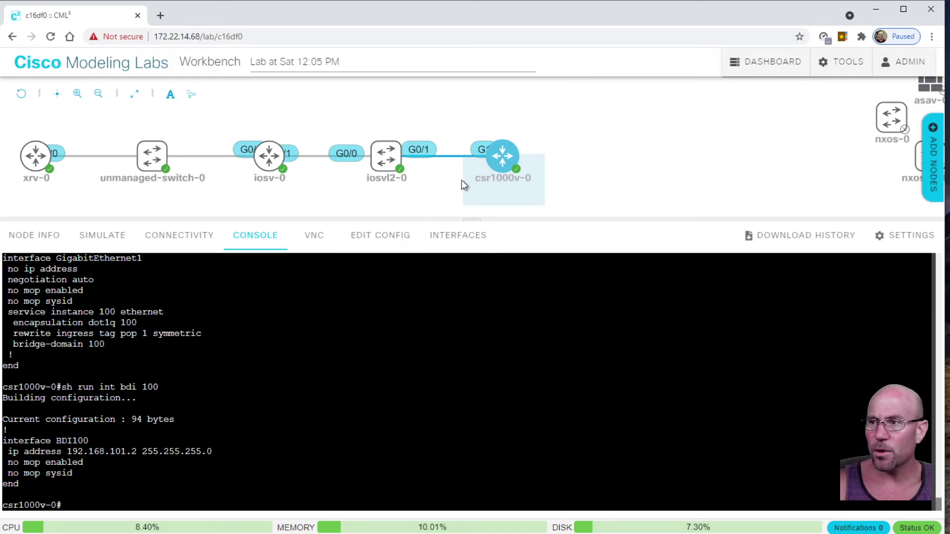
Enter configuration mode on csr1000v-0 and open interface BDI100 by pasting its line.
text(conf)
key(Return)
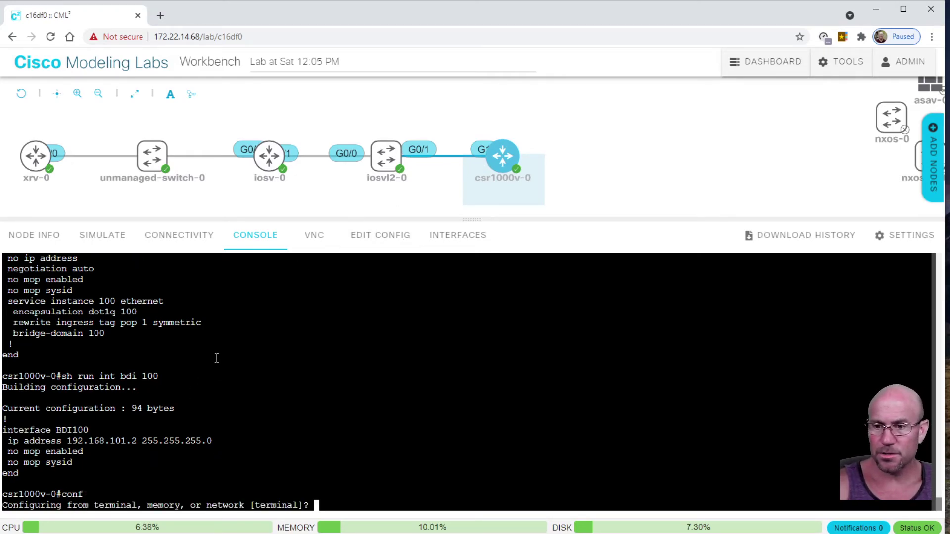
text(t)
key(Return)
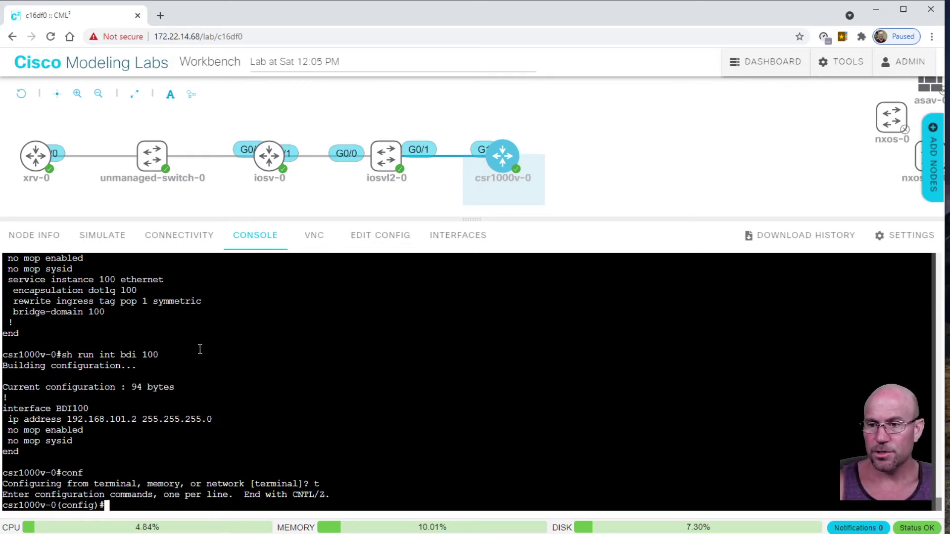
drag(4, 408, 88, 408)
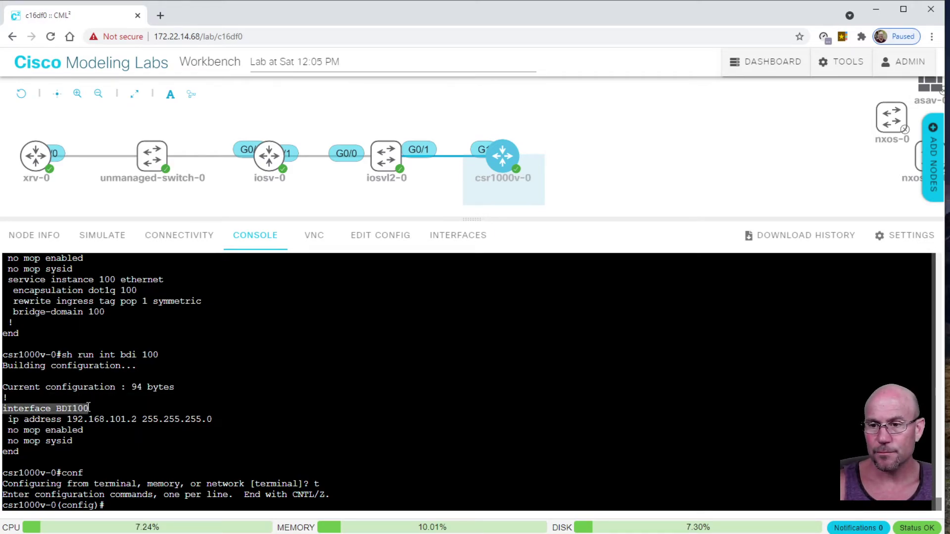
right_click(88, 409)
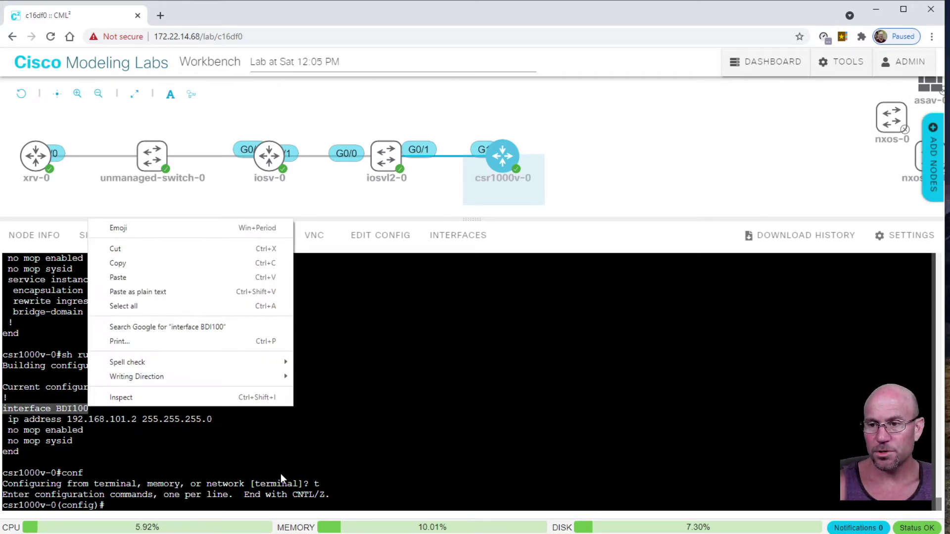
click(121, 264)
right_click(198, 393)
click(242, 263)
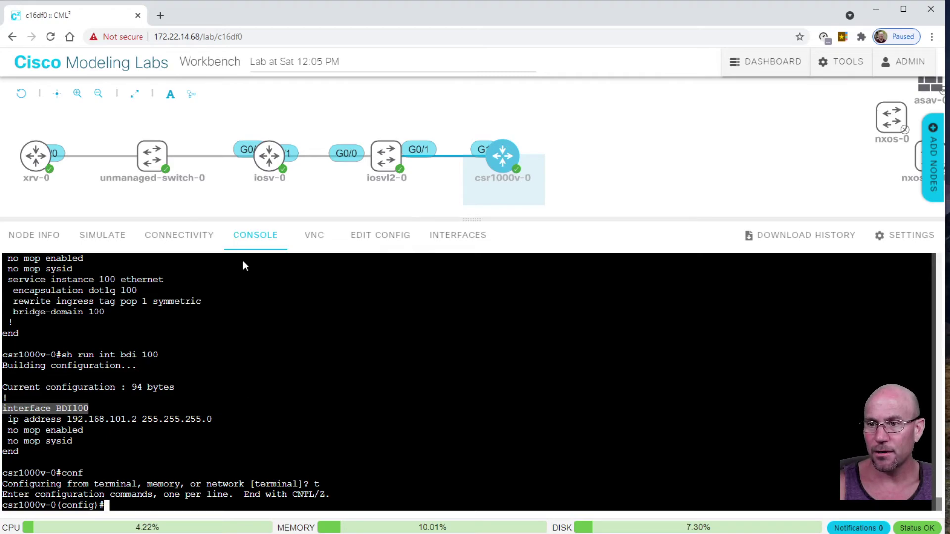
key(Return)
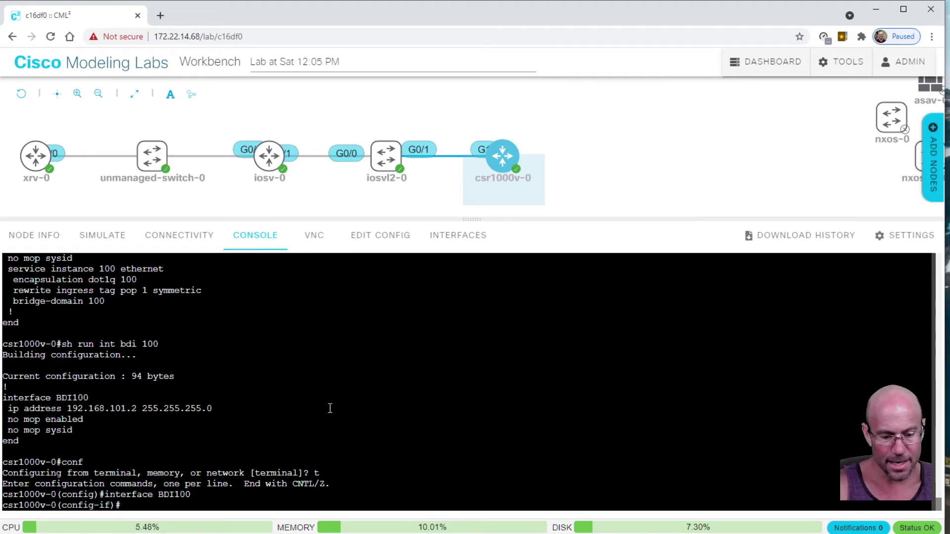
Add encapsulation dot1Q 100 to BDI100.
text(enc)
key(Tab)
text(do)
key(Tab)
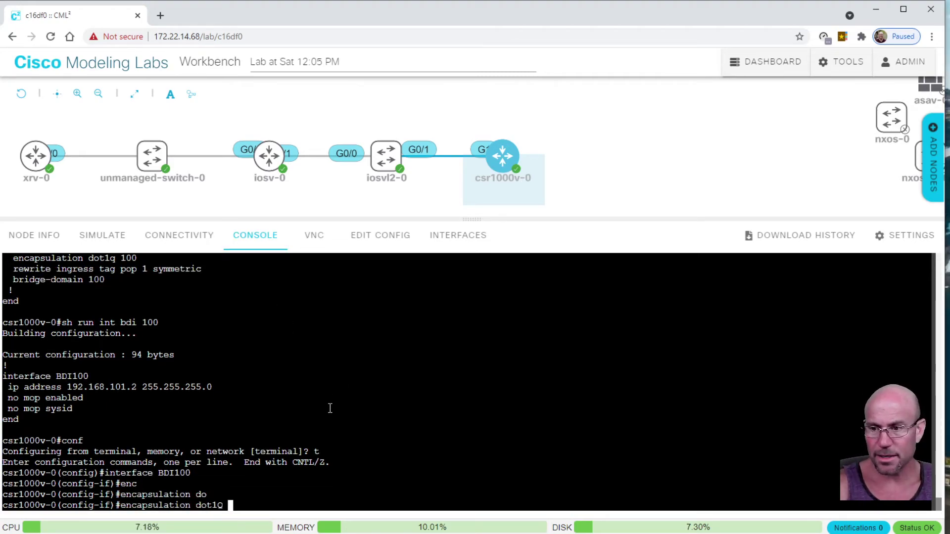
text(100)
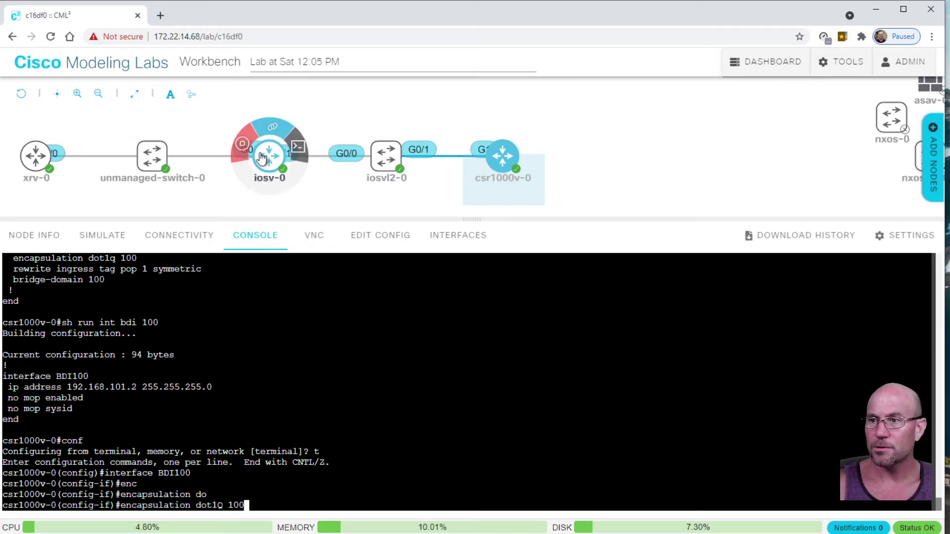
Rerun the ping to 192.168.101.2 twice on iosv-0, then return to csr1000v-0.
click(269, 156)
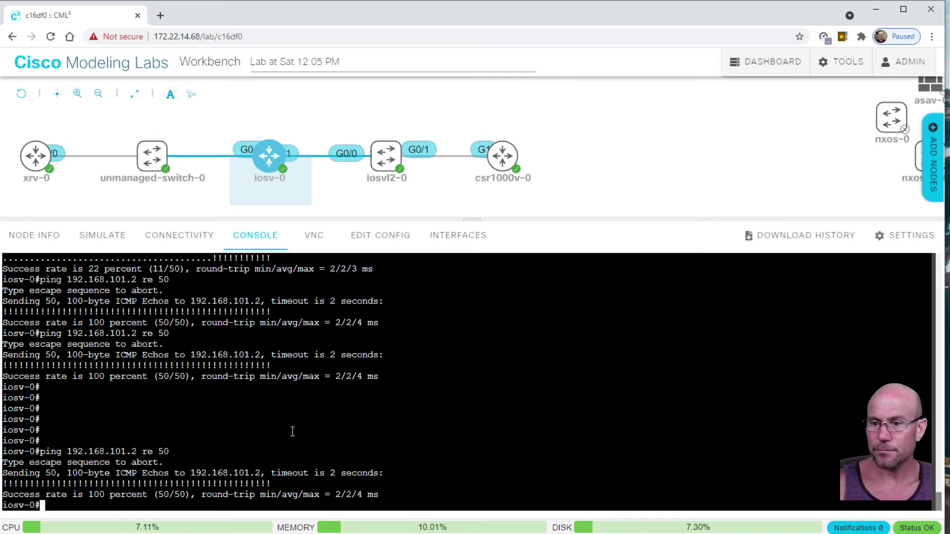
key(Up)
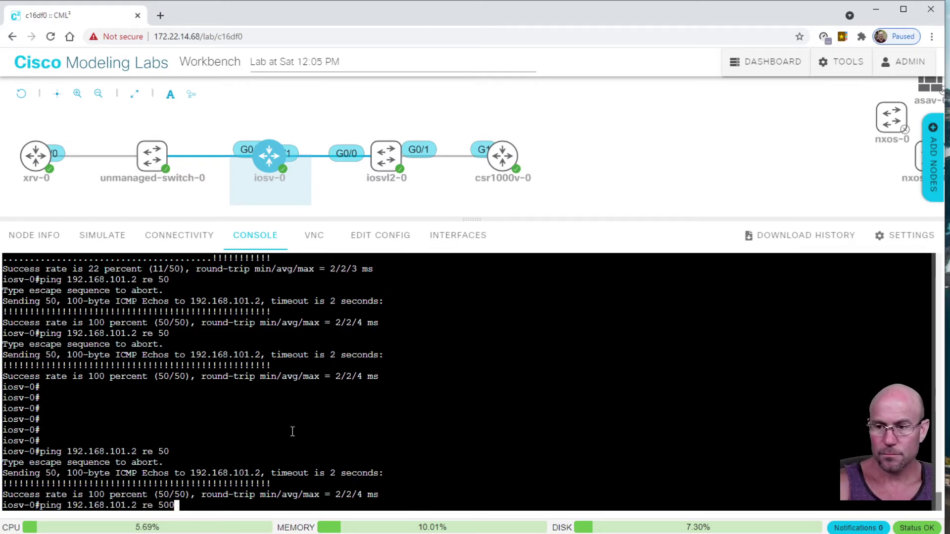
key(Return)
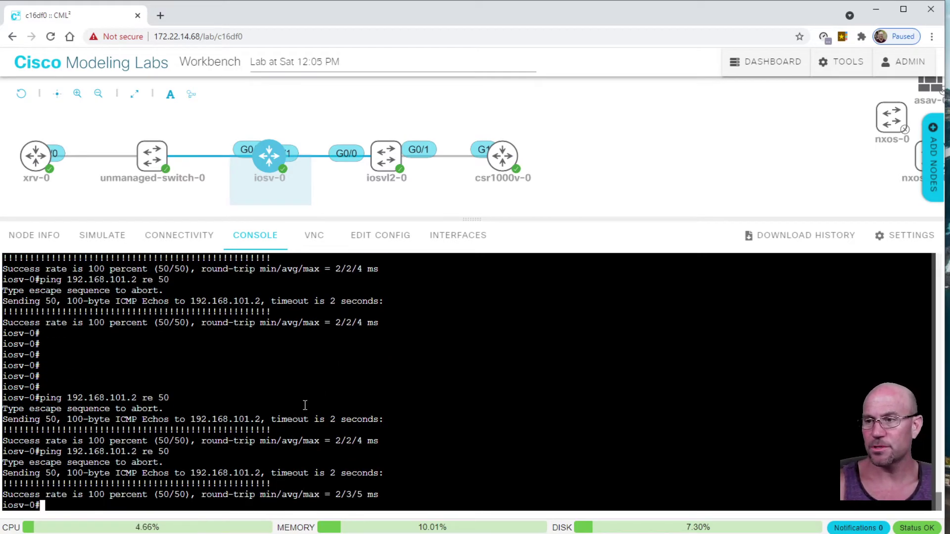
click(502, 157)
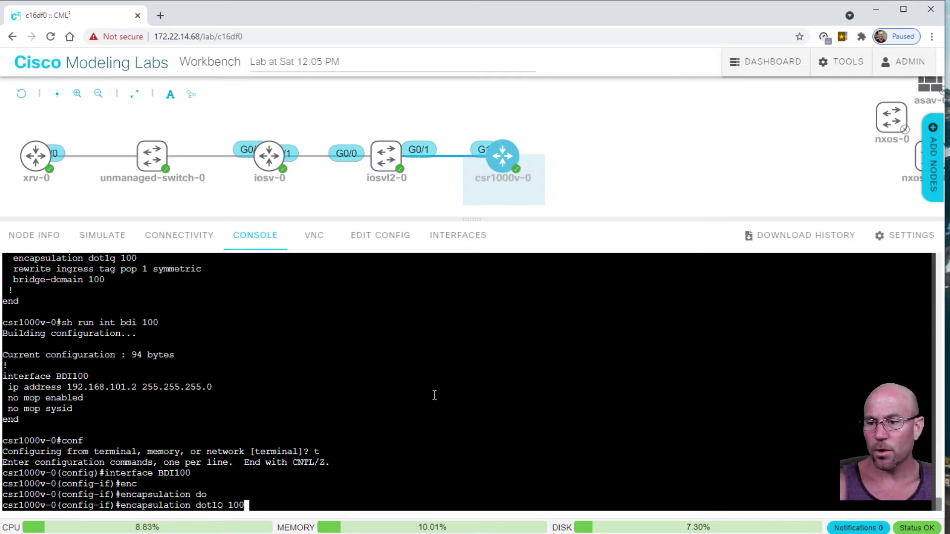
click(279, 161)
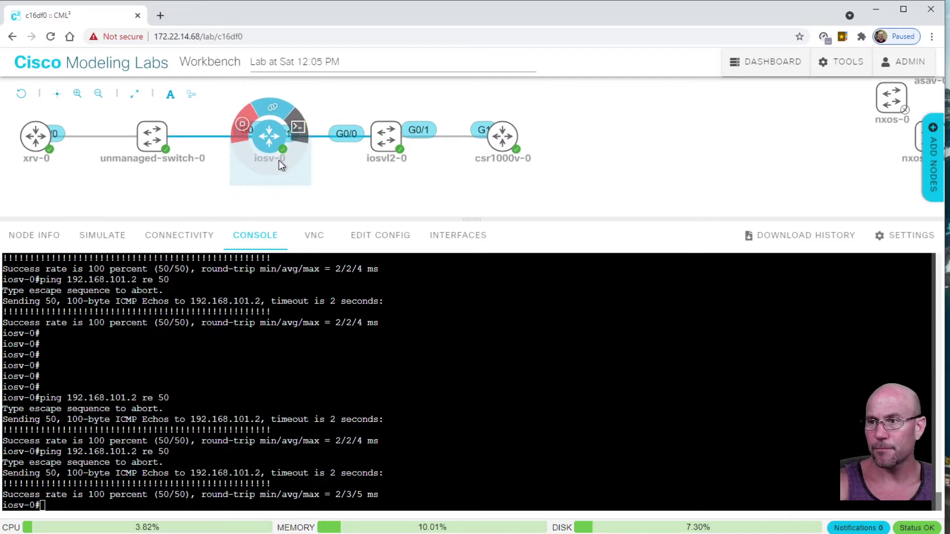
key(Up)
key(Return)
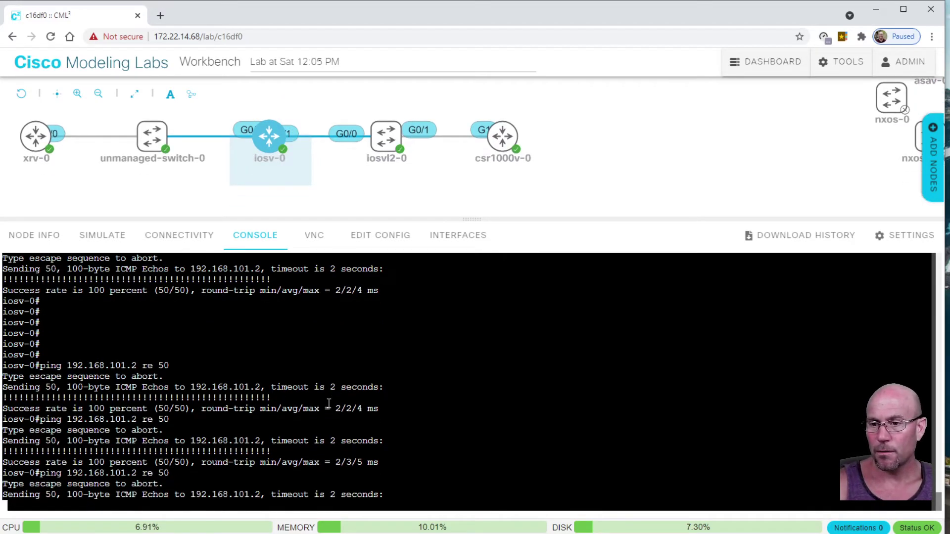
click(487, 176)
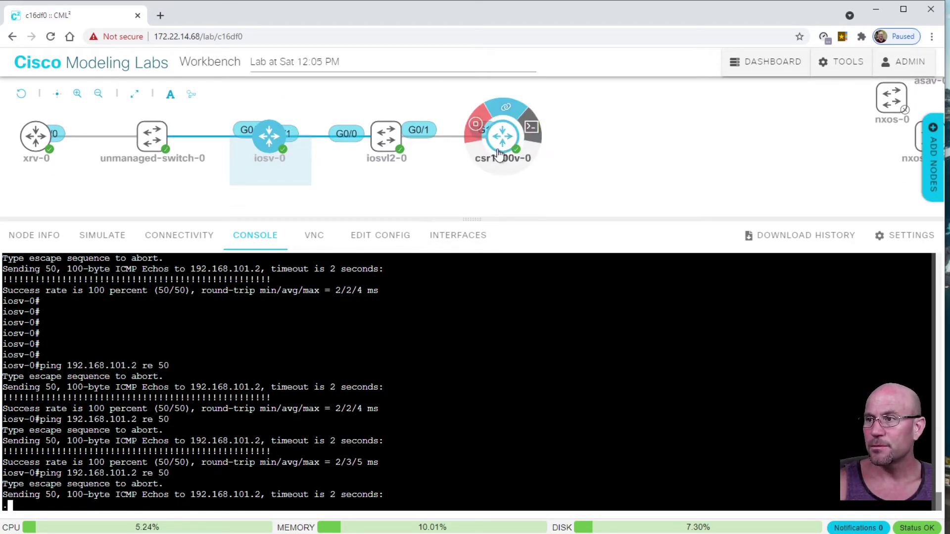
Exit configuration mode and show GigabitEthernet1's running config, checking its dot1q 100 encapsulation.
key(ctrl+z)
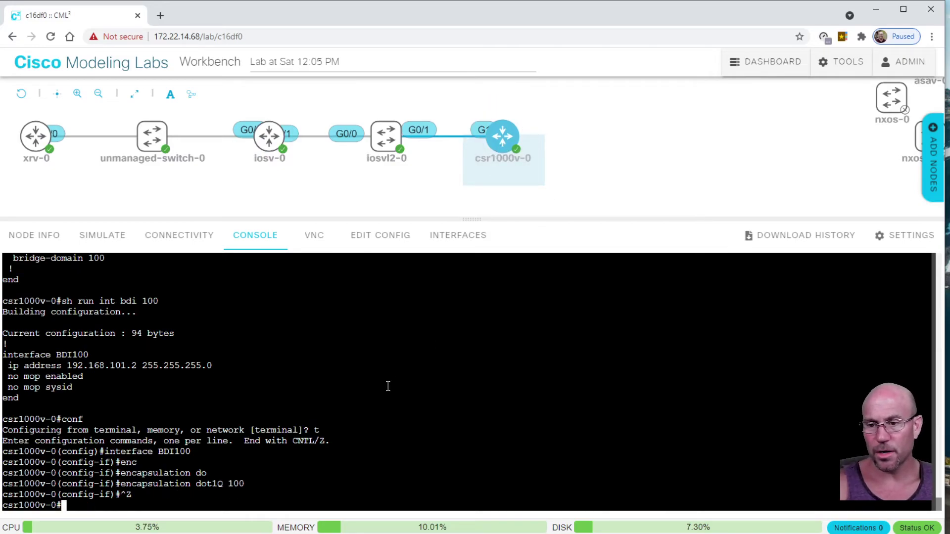
key(Return)
key(Return)
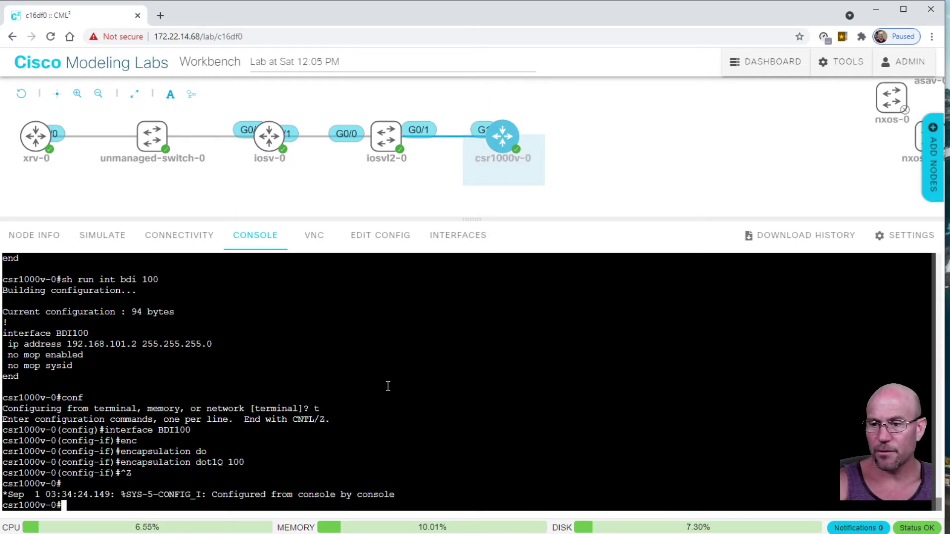
text(conf)
key(Up)
key(Up)
key(BackSpace)
key(BackSpace)
key(BackSpace)
key(BackSpace)
key(BackSpace)
key(BackSpace)
key(BackSpace)
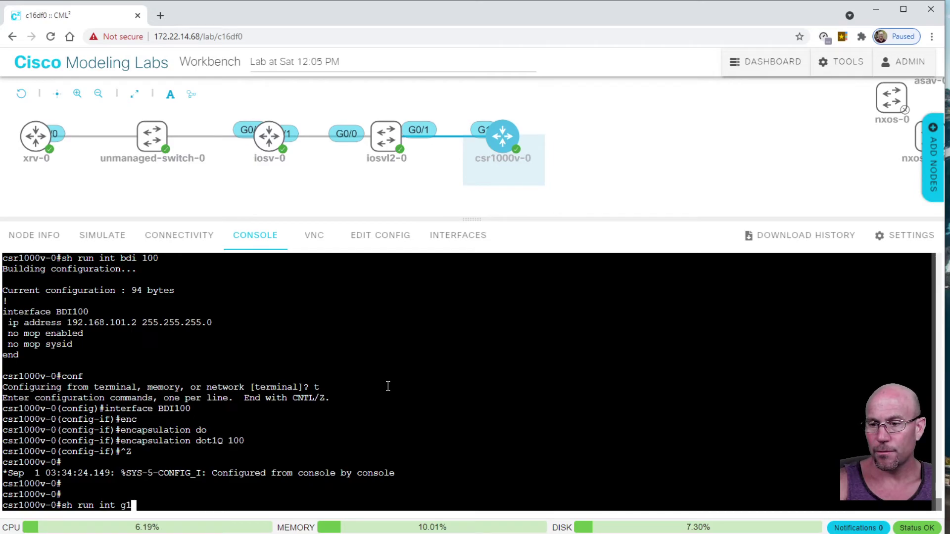
text(g1)
key(Return)
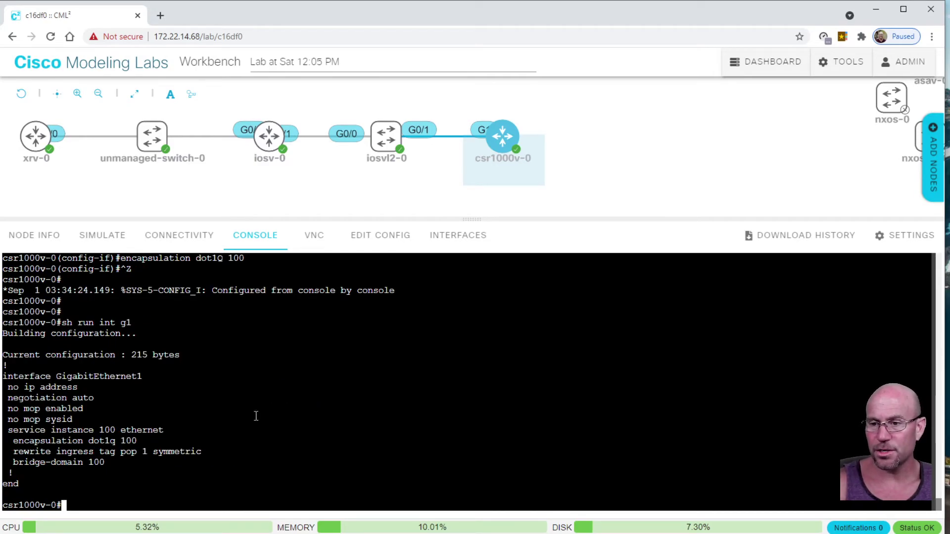
drag(89, 445, 136, 445)
click(134, 445)
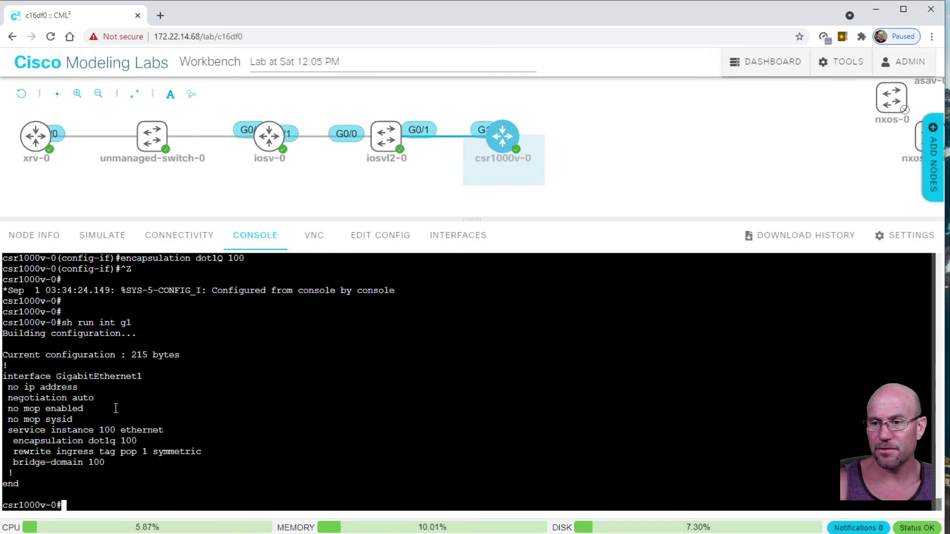
double_click(115, 382)
click(127, 441)
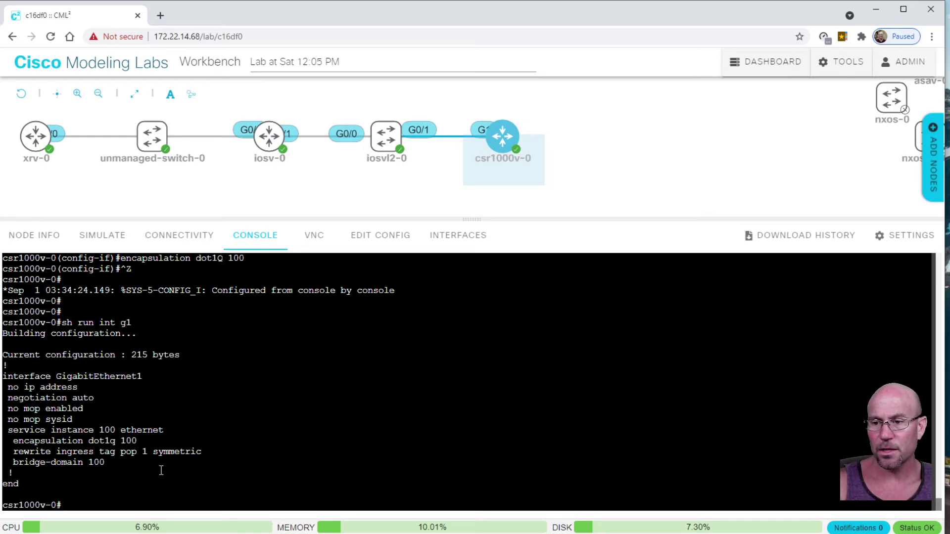
Show BDI100's running config, now listing encapsulation dot1Q 100.
key(Up)
key(BackSpace)
key(BackSpace)
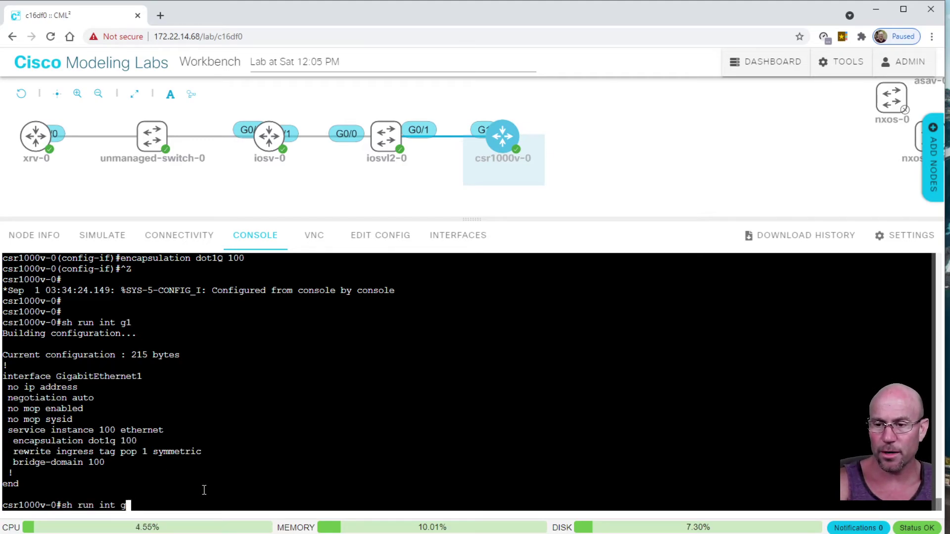
text(bdi 100)
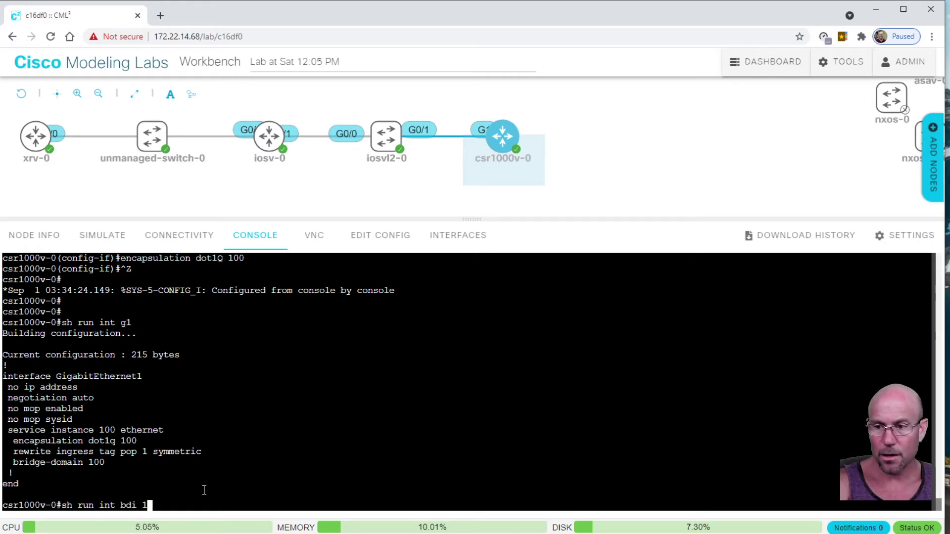
key(Return)
Ping 192.168.101.1 with repeat 30 from csr1000v-0.
text(ping)
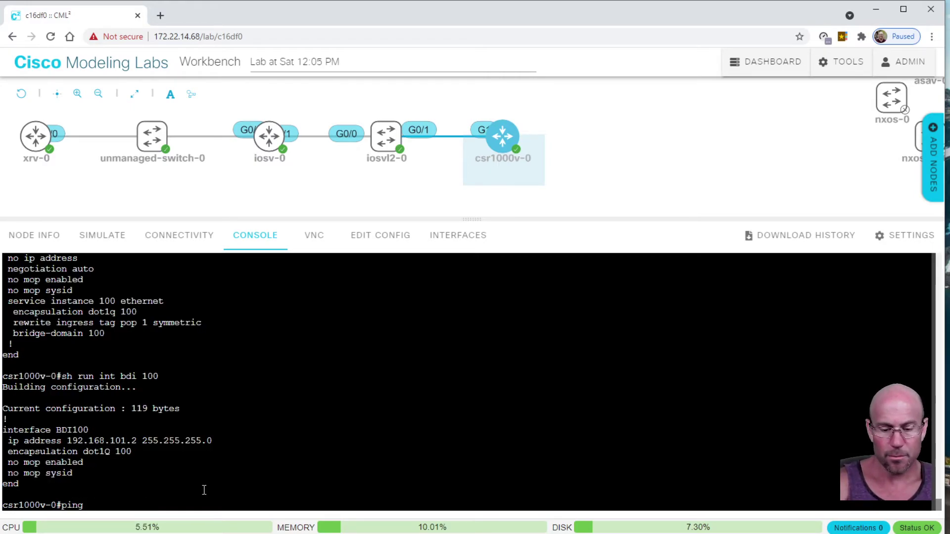
double_click(130, 441)
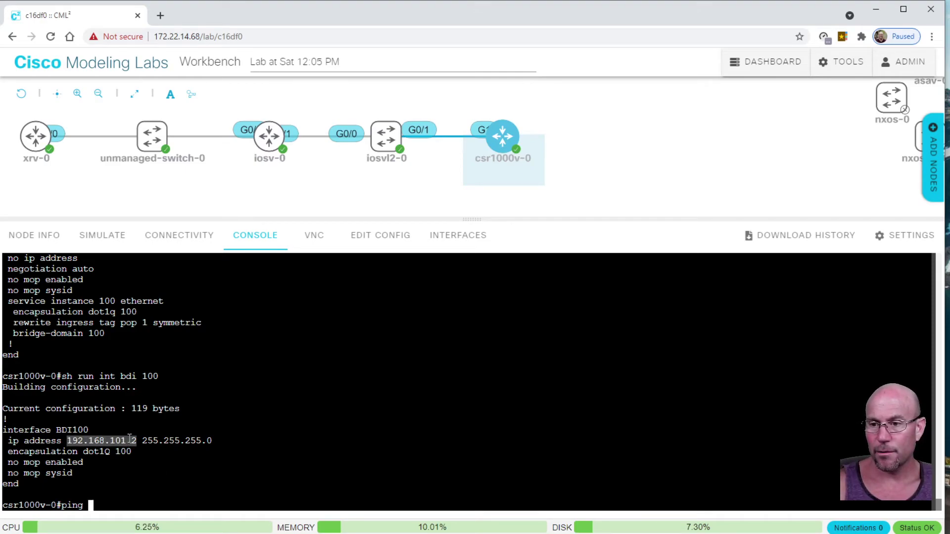
right_click(128, 439)
click(168, 296)
right_click(194, 421)
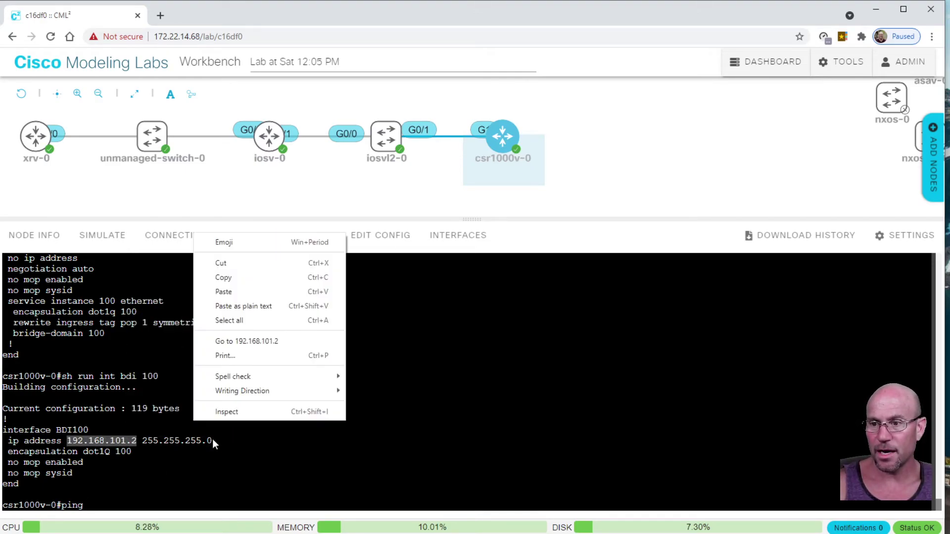
click(245, 291)
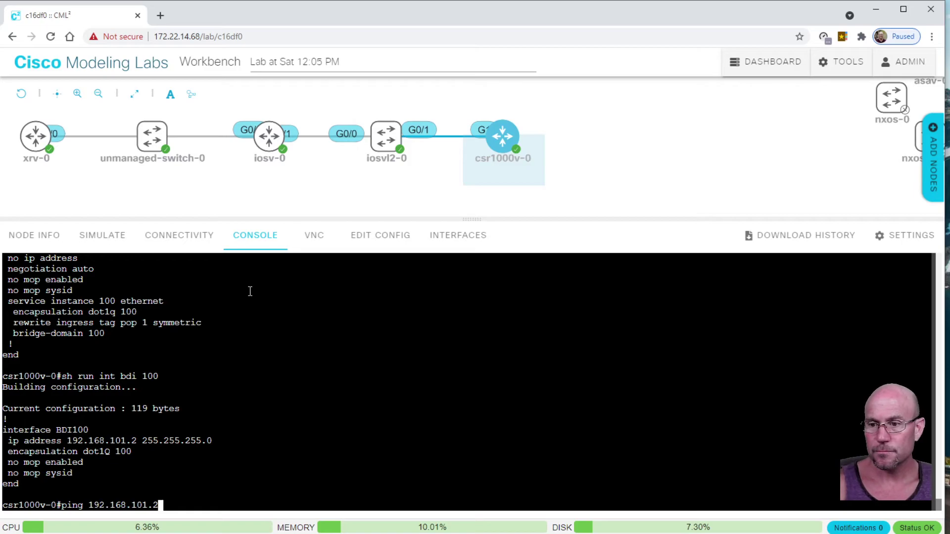
key(BackSpace)
text(1 re )
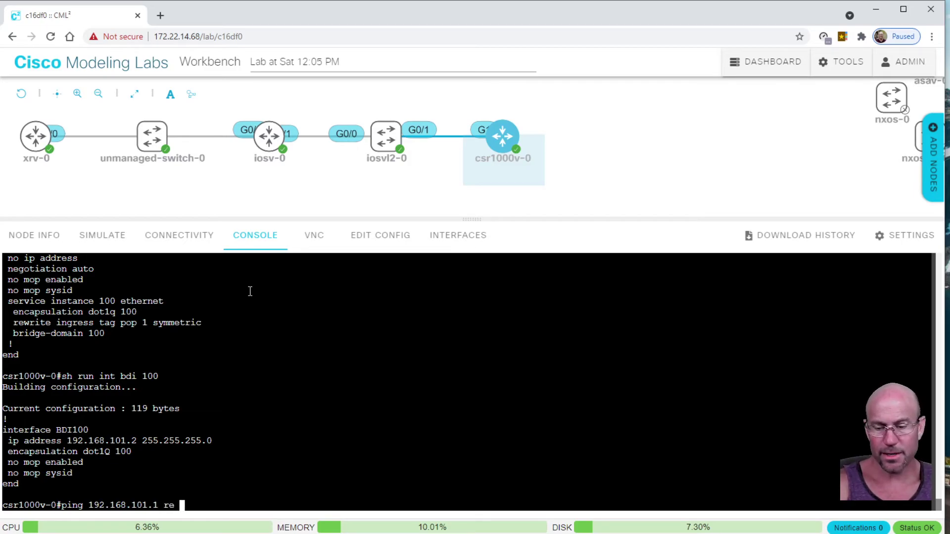
text(30)
key(Return)
Start a packet capture on the csr1000v-0 to iosvl2-0 link and select a ping reply.
scroll(248, 291, up, 2)
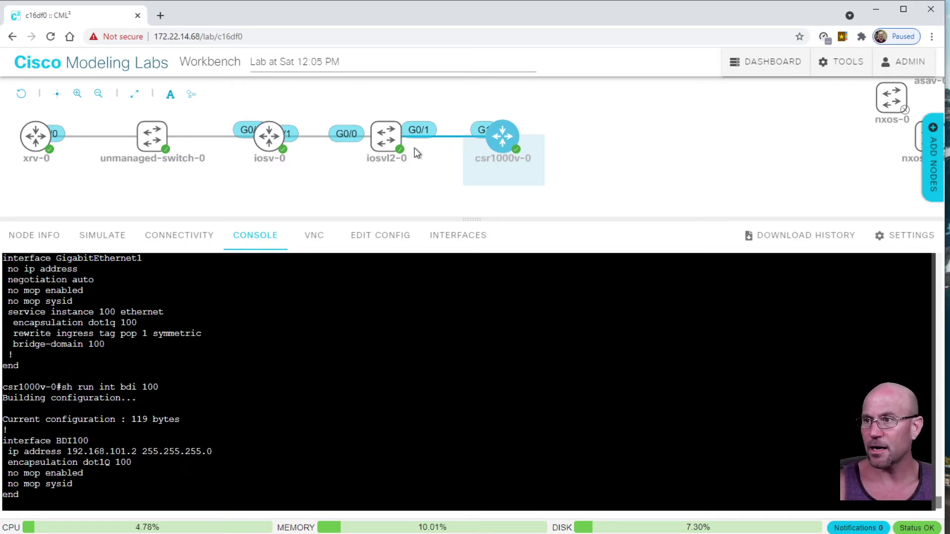
click(449, 136)
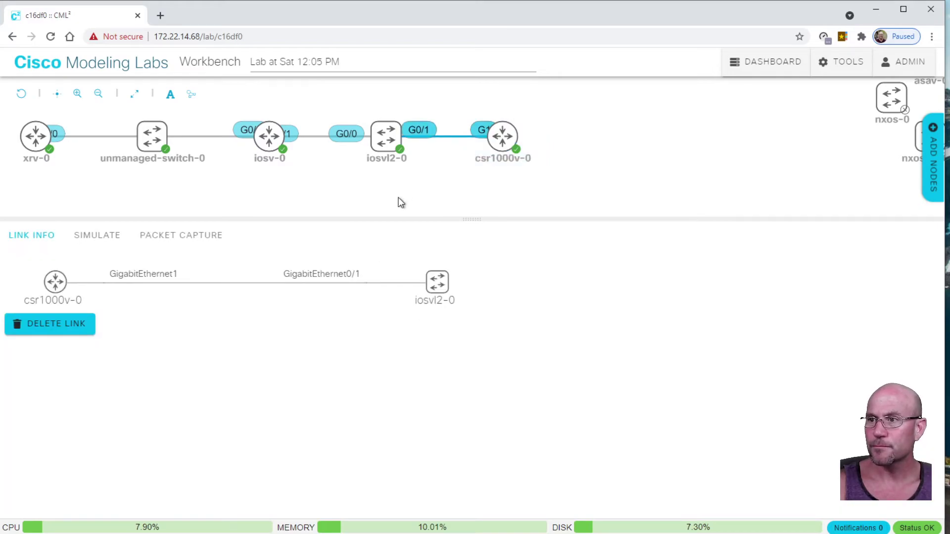
click(198, 245)
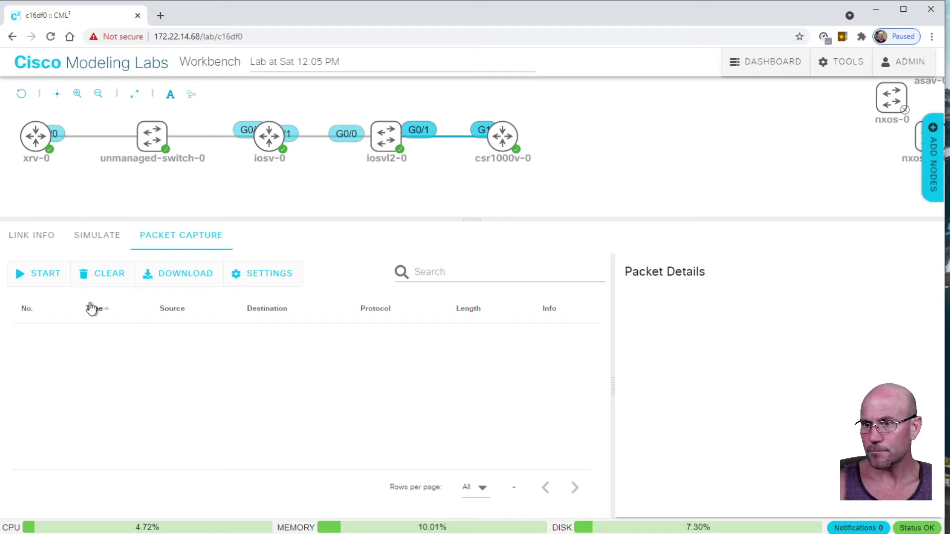
click(45, 278)
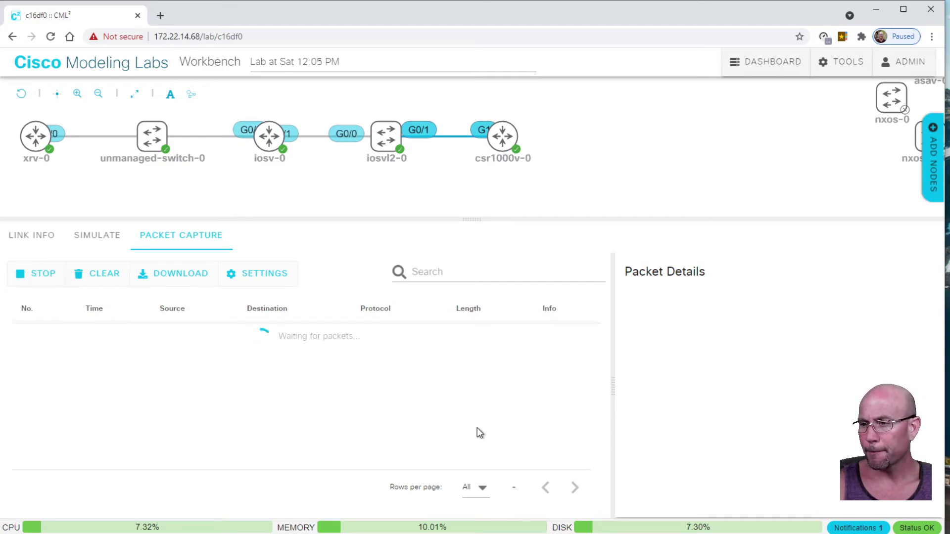
click(455, 339)
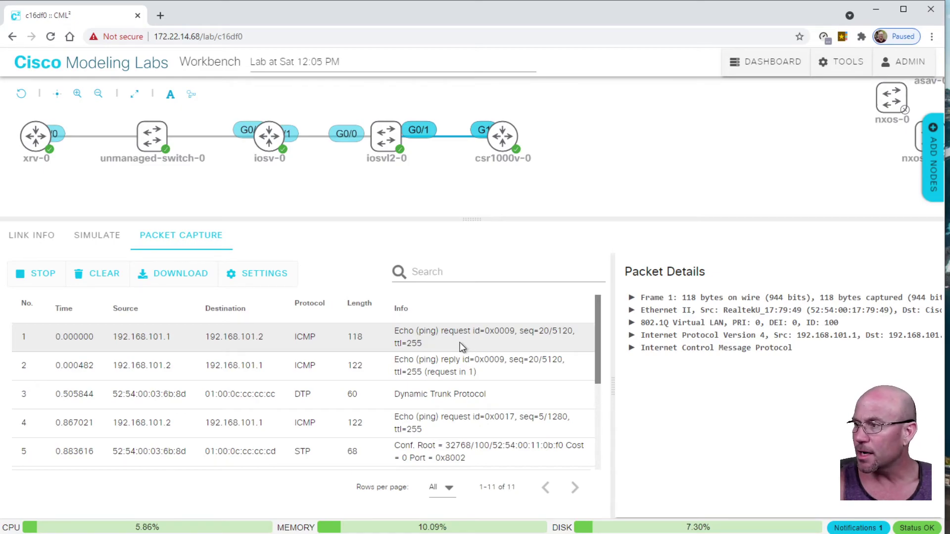
click(452, 370)
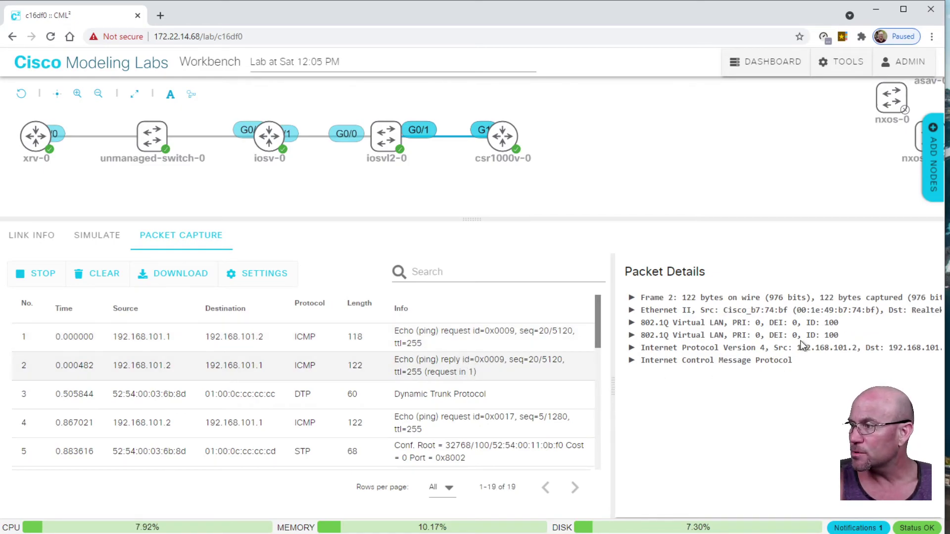
Expand both 802.1Q Virtual LAN headers of the reply, then stop the capture.
click(651, 323)
click(643, 322)
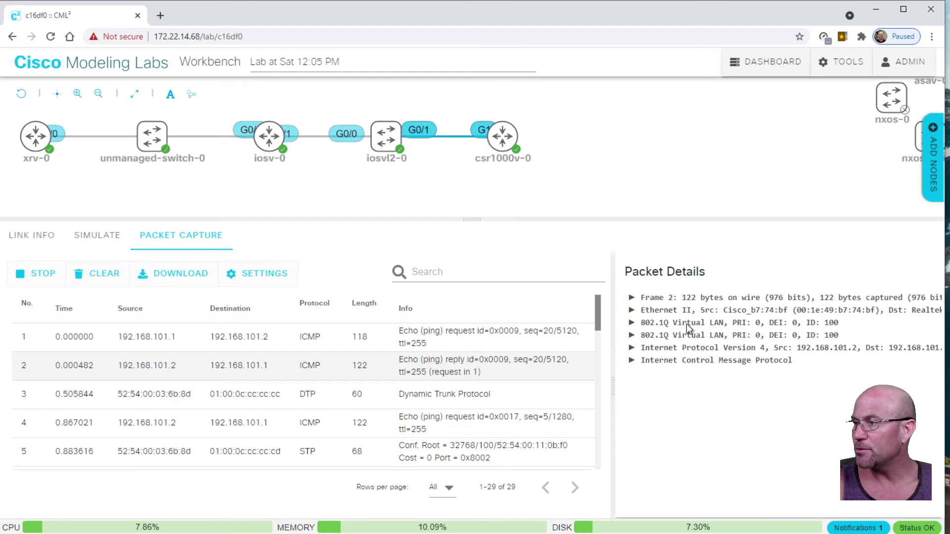
click(632, 323)
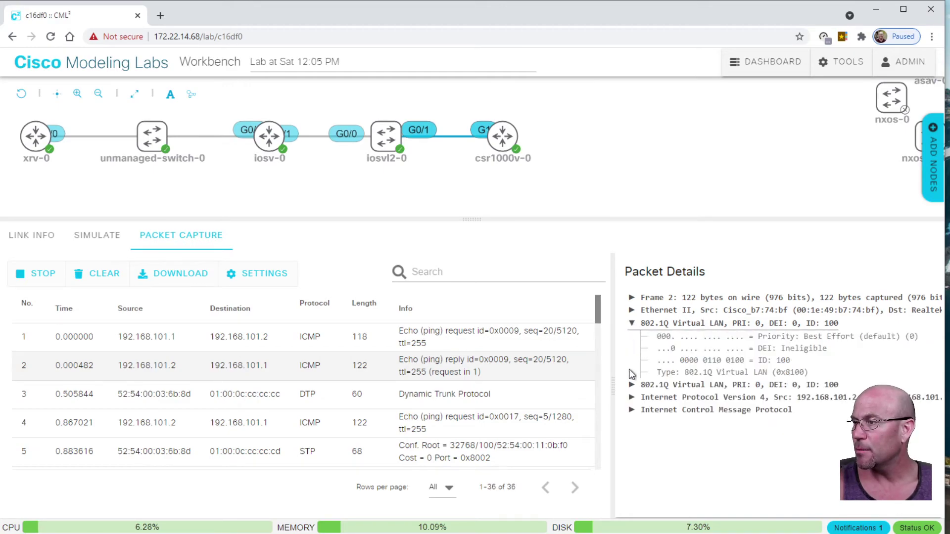
click(632, 385)
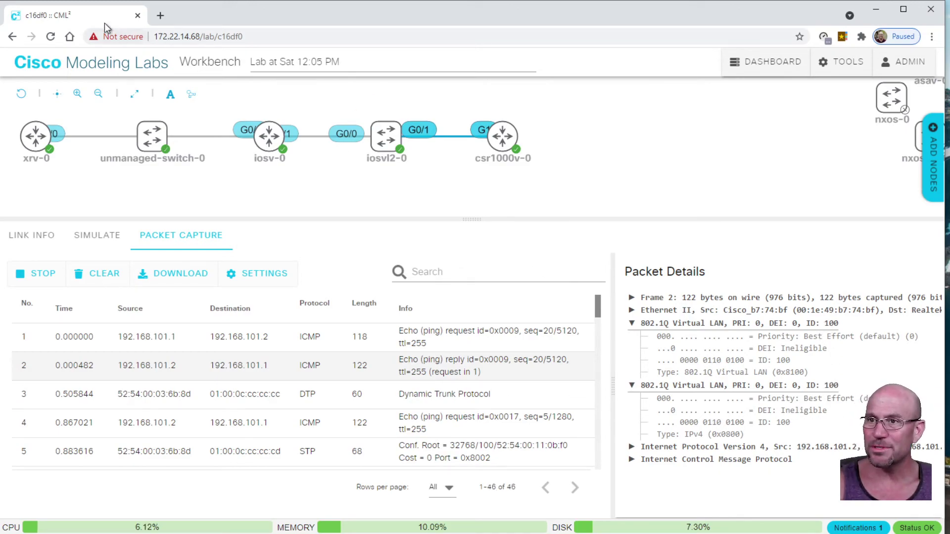
click(37, 273)
Review csr1000v-0's Gi1 and BDI100 dot1q 100 lines in the enlarged console, then switch to iosv-0.
click(503, 144)
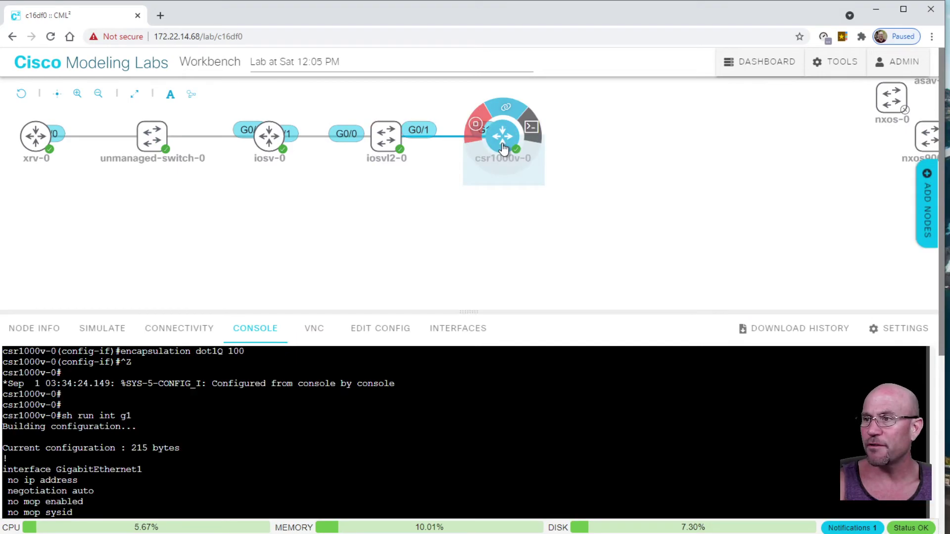
click(276, 427)
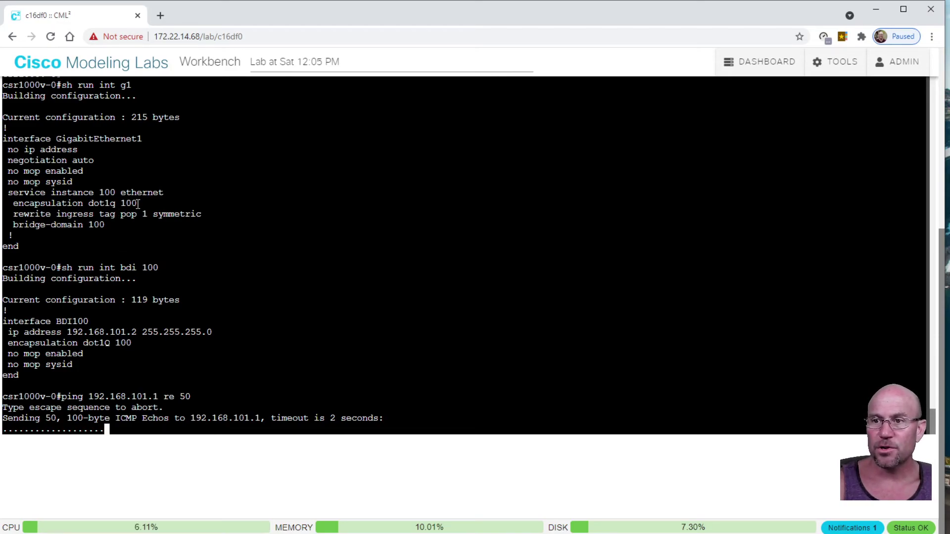
drag(138, 203, 19, 204)
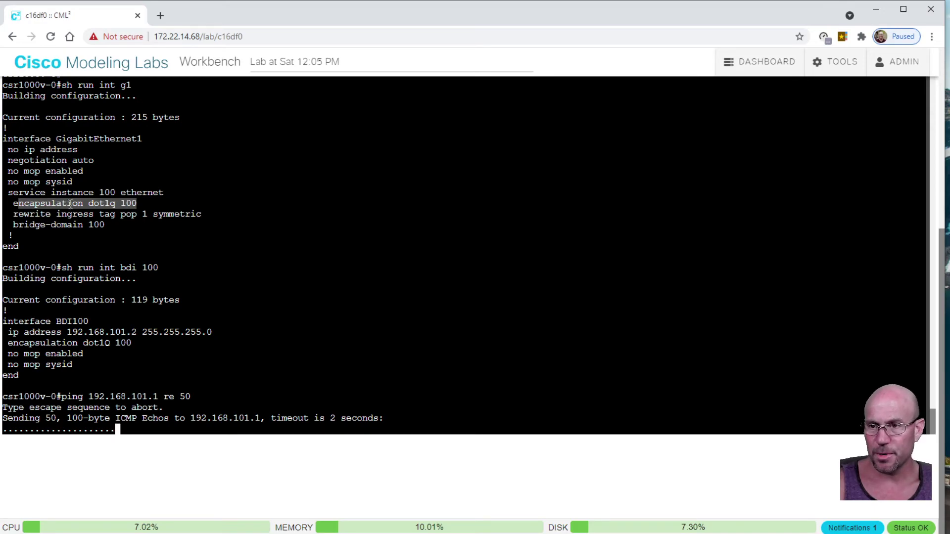
click(131, 337)
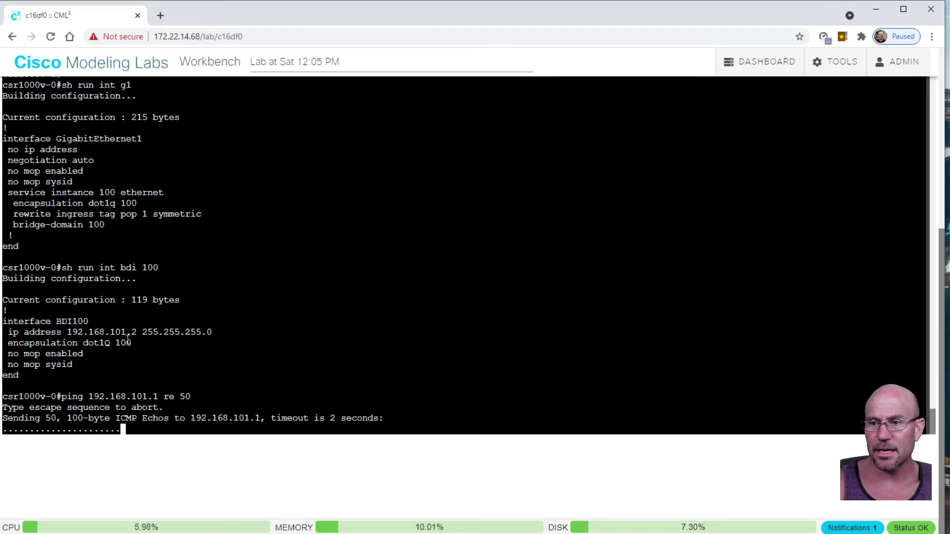
double_click(128, 342)
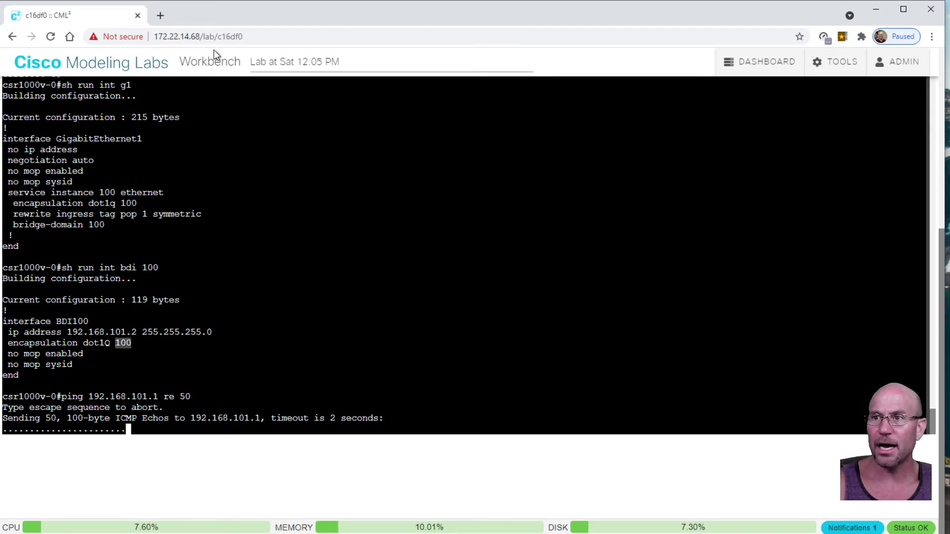
scroll(211, 182, up, 10)
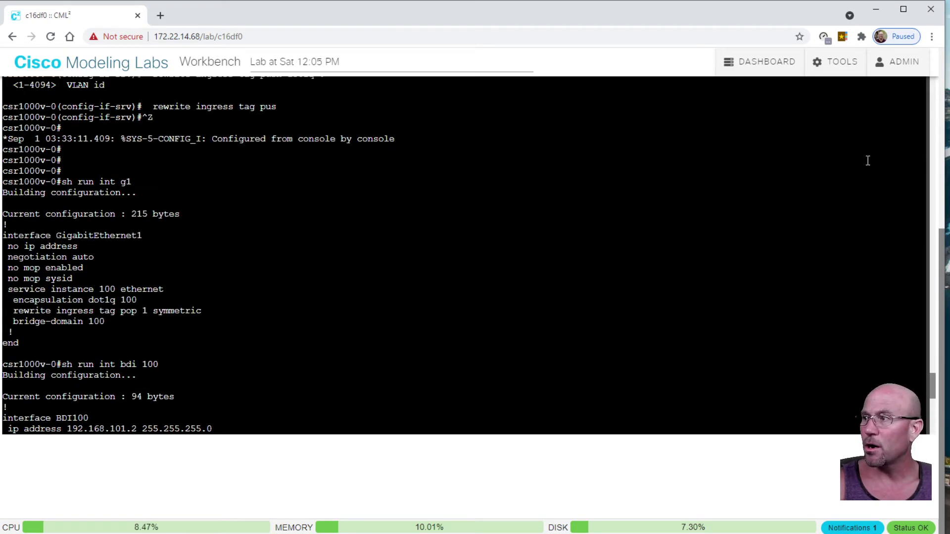
scroll(306, 296, down, 6)
scroll(306, 296, down, 6)
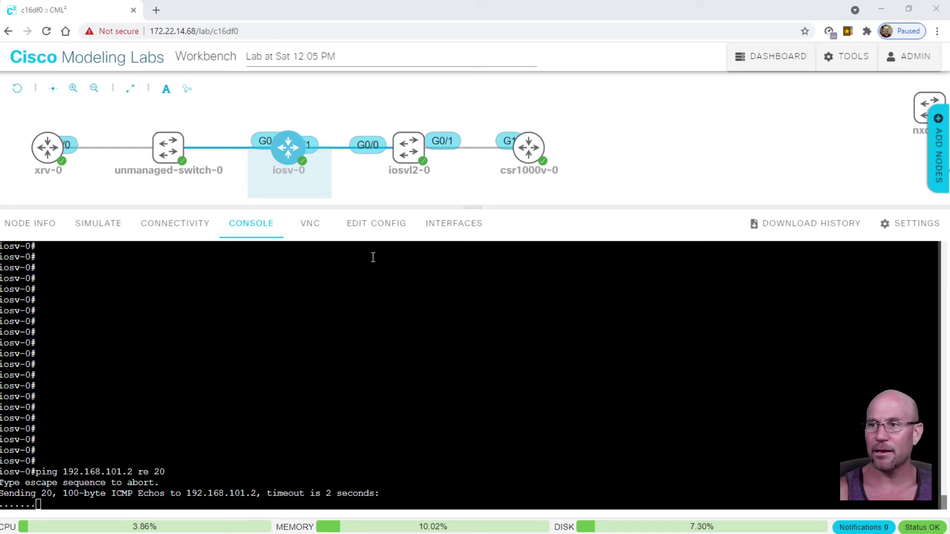
mouse_move(303, 161)
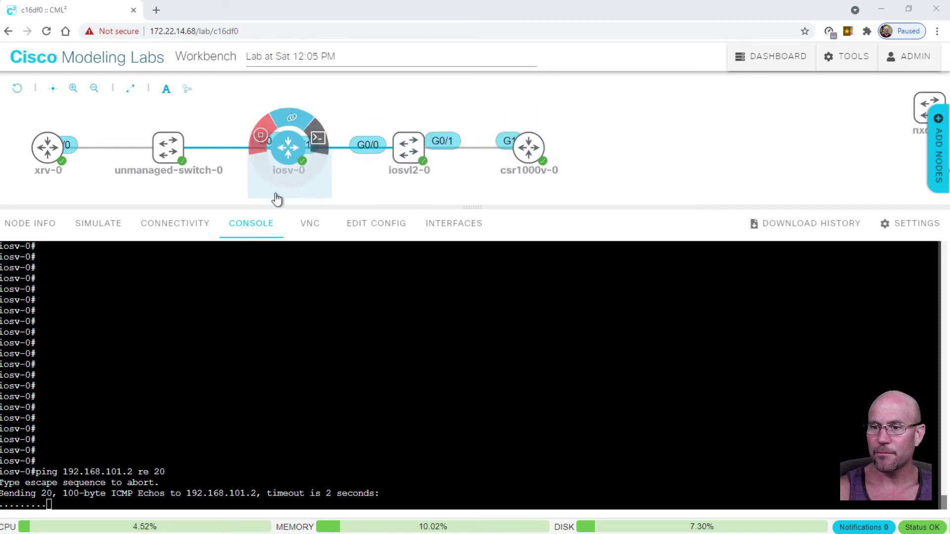
click(287, 158)
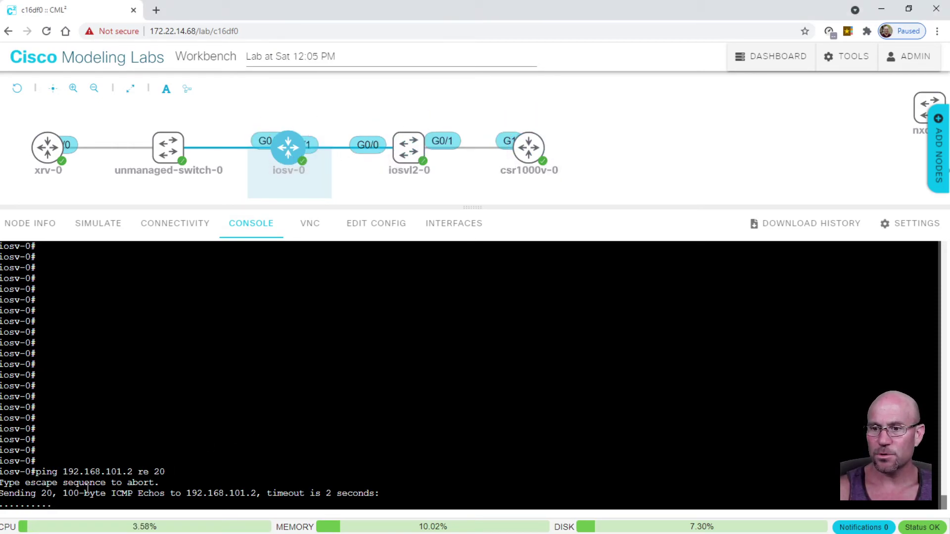
On csr1000v-0, apply no encapsulation dot1Q 100 under interface BDI100.
click(528, 148)
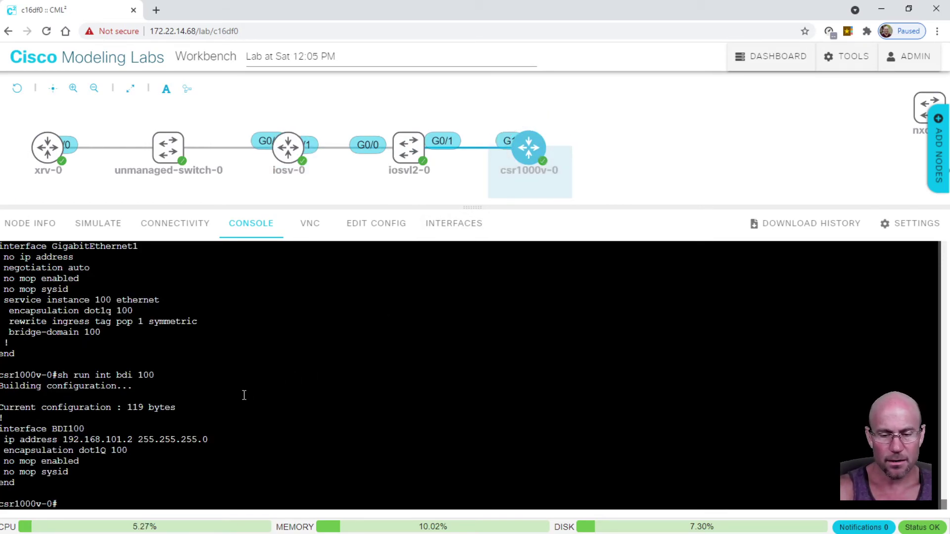
text(conf t)
key(Return)
text(encapsulation dot1Q 100)
key(ctrl+a)
text(no)
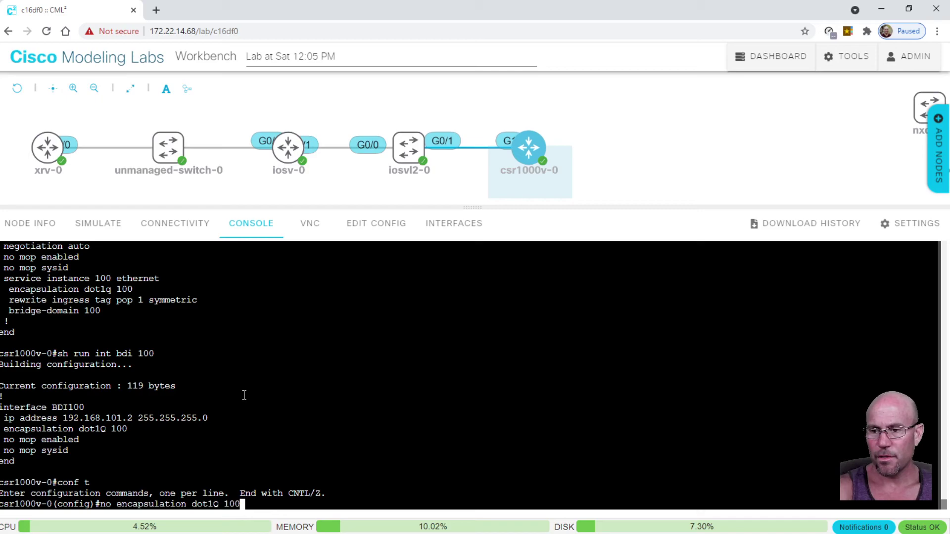
key(Up)
key(Return)
text(encapsulation dot1Q 100)
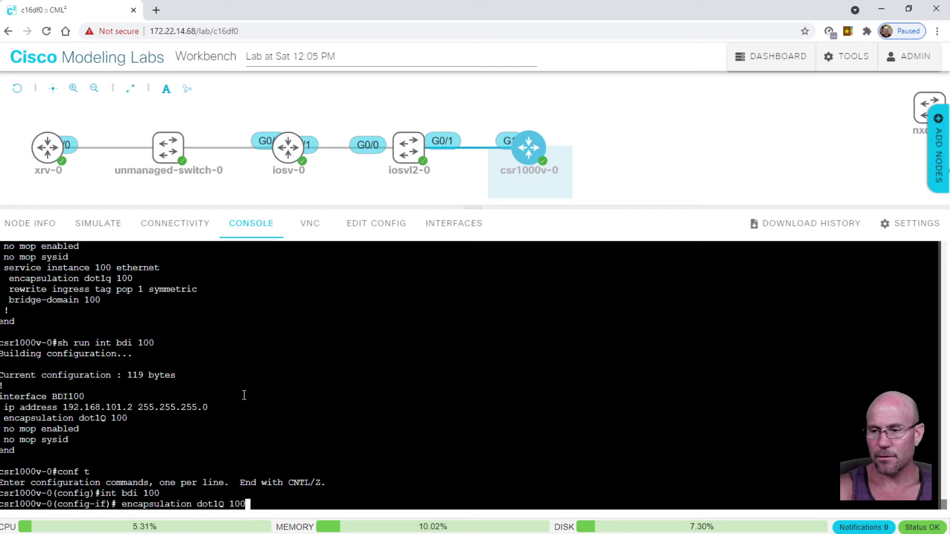
key(ctrl+a)
text(no)
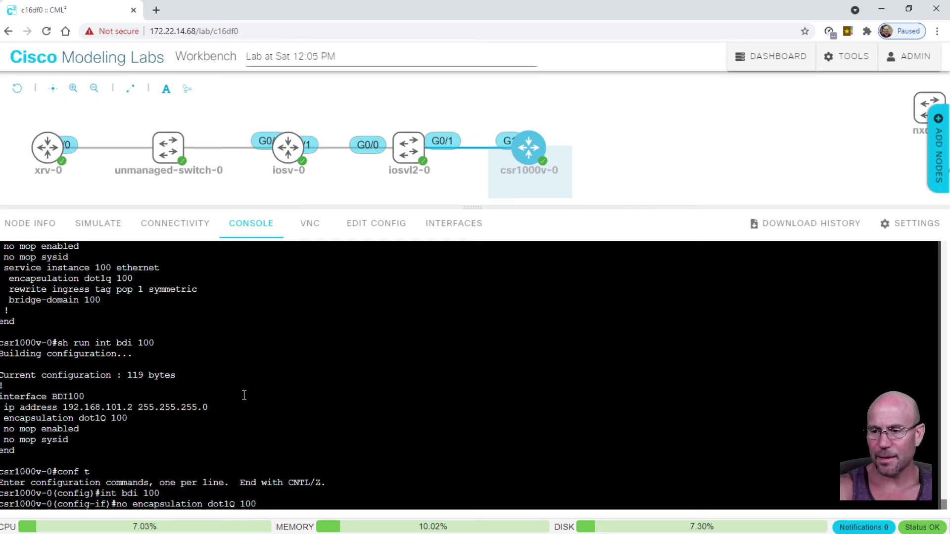
key(Return)
text(\)
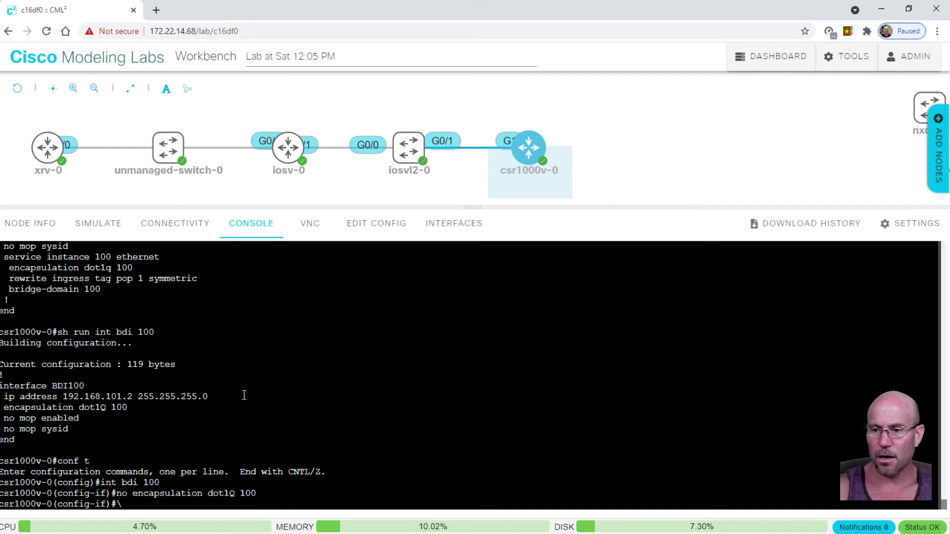
key(BackSpace)
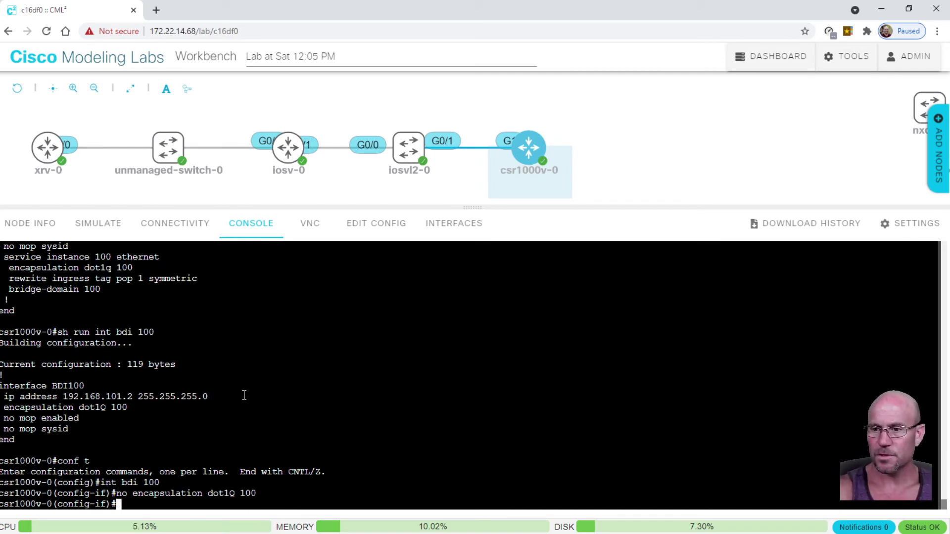
Rerun the ping to 192.168.101.2 on iosv-0.
click(289, 147)
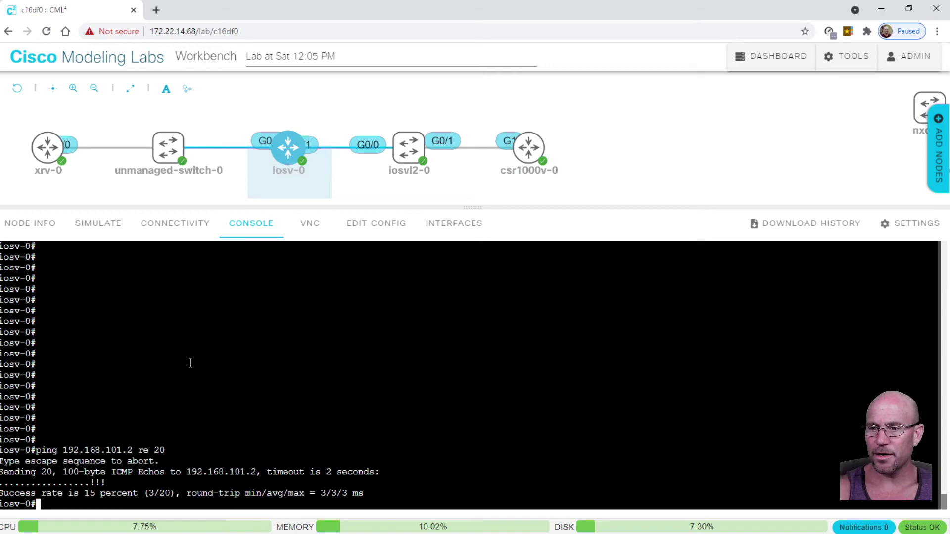
key(Up)
key(Return)
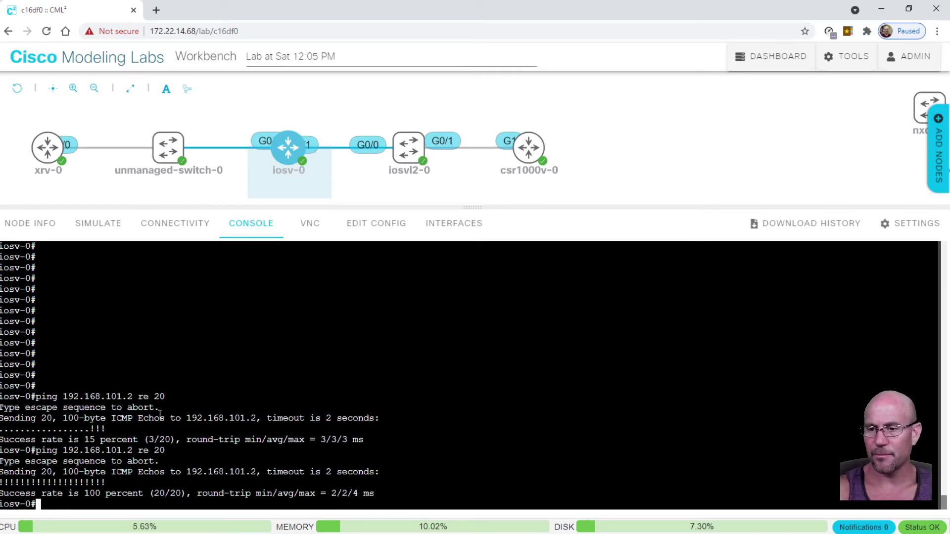
key(Return)
key(Return)
key(Return)
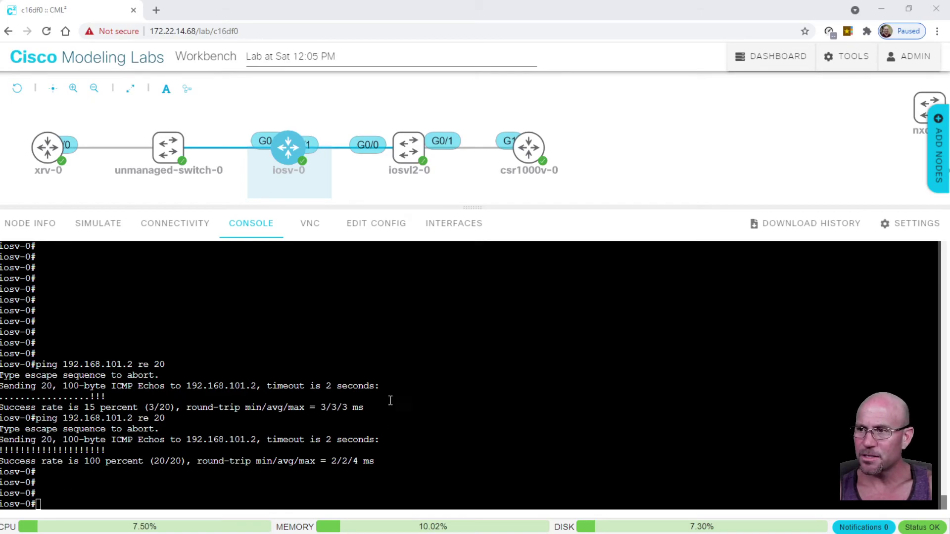
Exit interface and configuration mode on csr1000v-0.
click(521, 171)
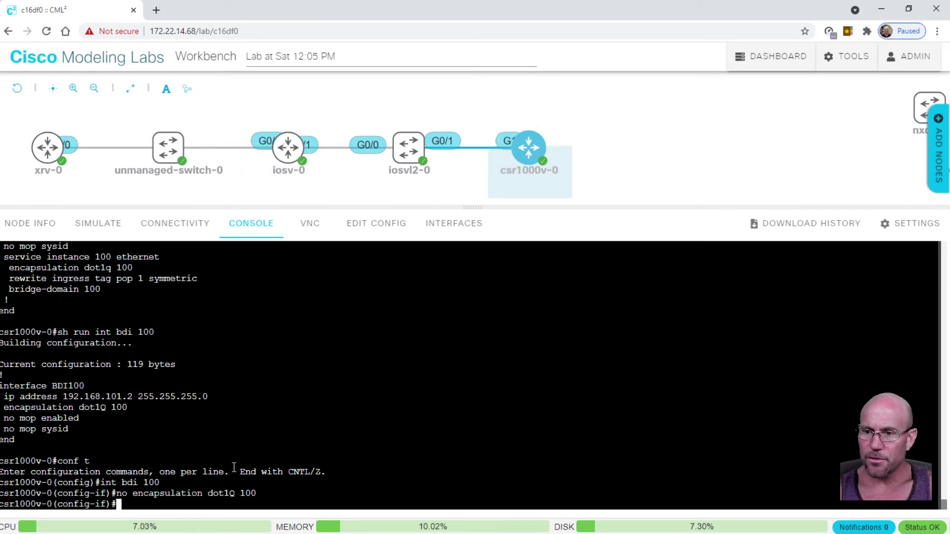
key(Return)
key(Return)
key(Return)
text(exit)
key(Return)
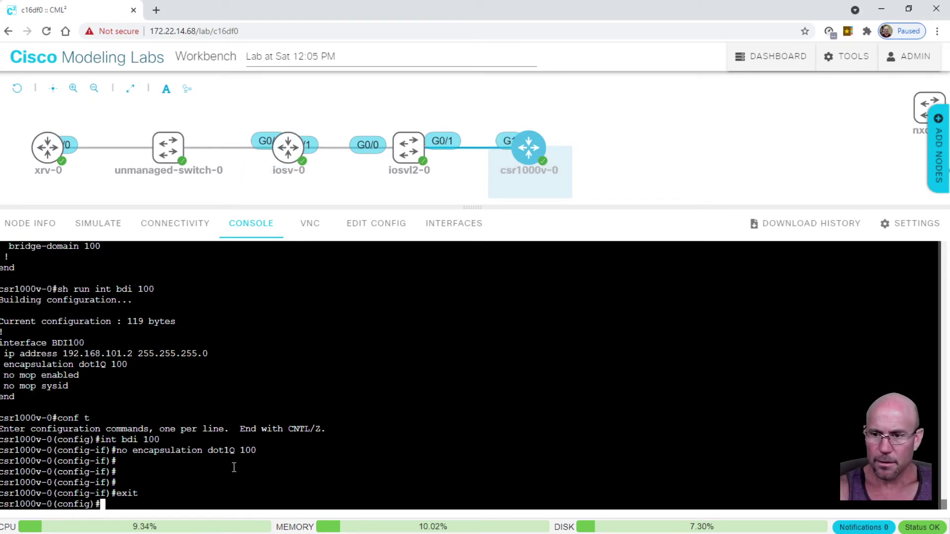
key(Return)
key(Return)
key(Return)
key(Return)
text(exit)
key(Return)
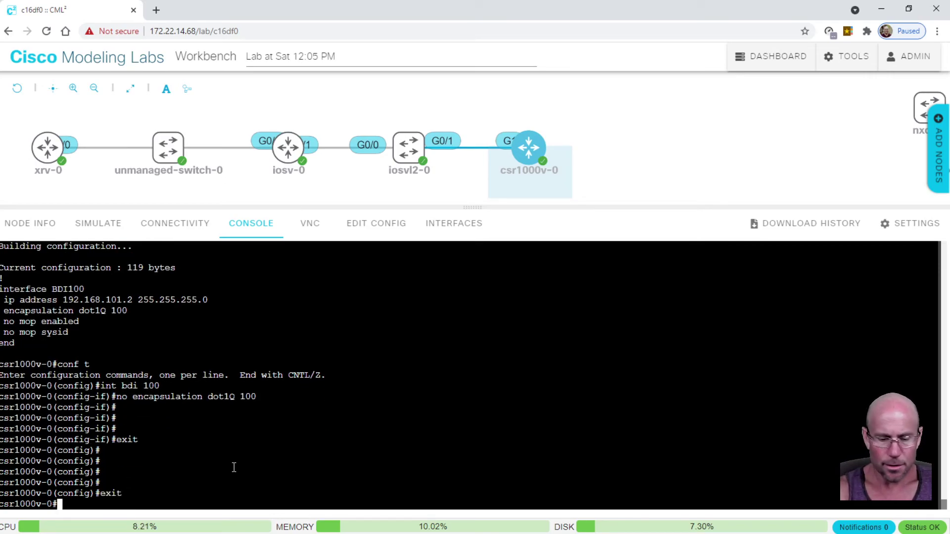
On csr1000v-0, build a 'show ethernet service instance' command, listing options with ? and Tab.
text(sh)
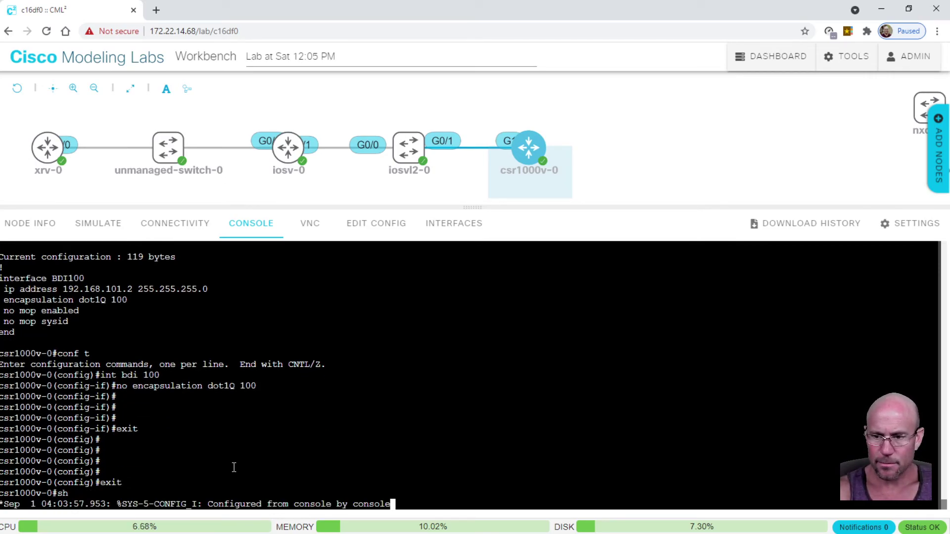
key(Tab)
key(Tab)
key(Tab)
text(se)
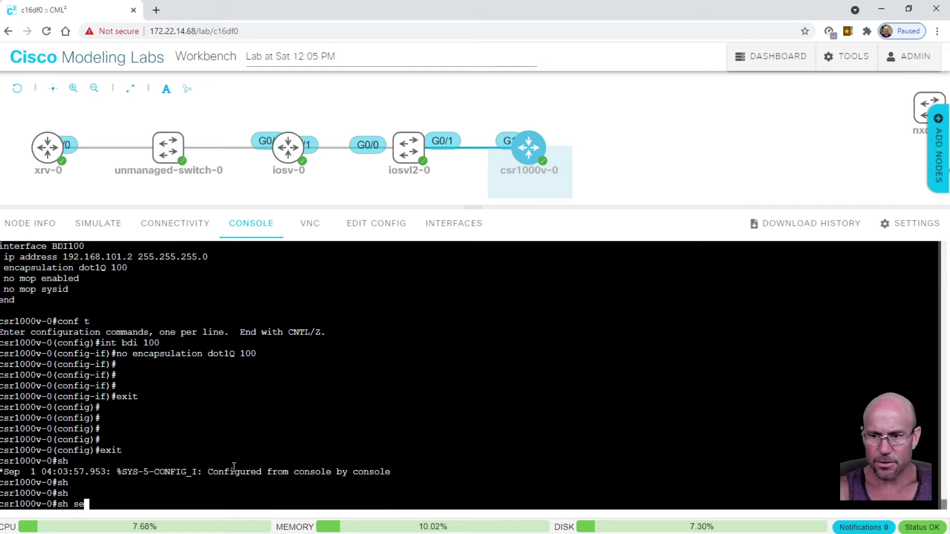
text(th)
key(Tab)
key(BackSpace)
key(BackSpace)
key(BackSpace)
key(BackSpace)
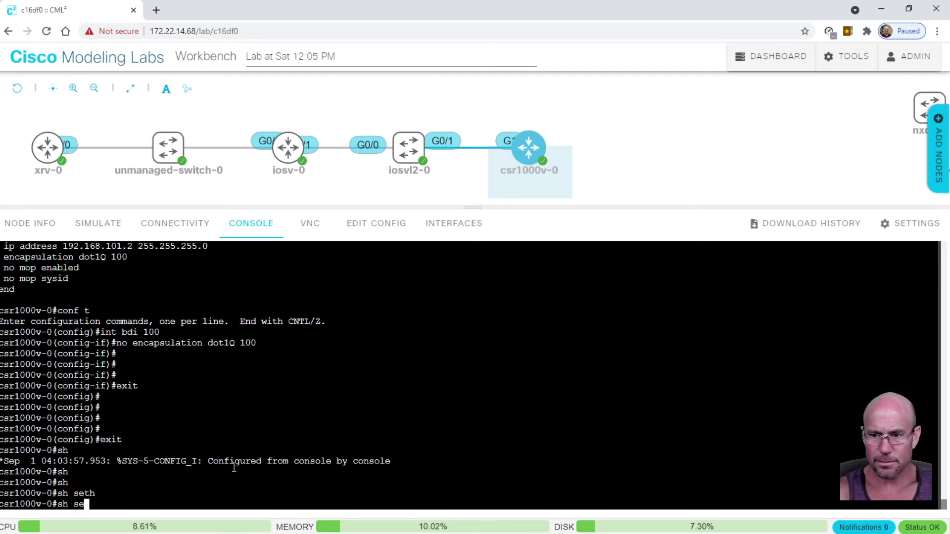
text(ether)
key(Tab)
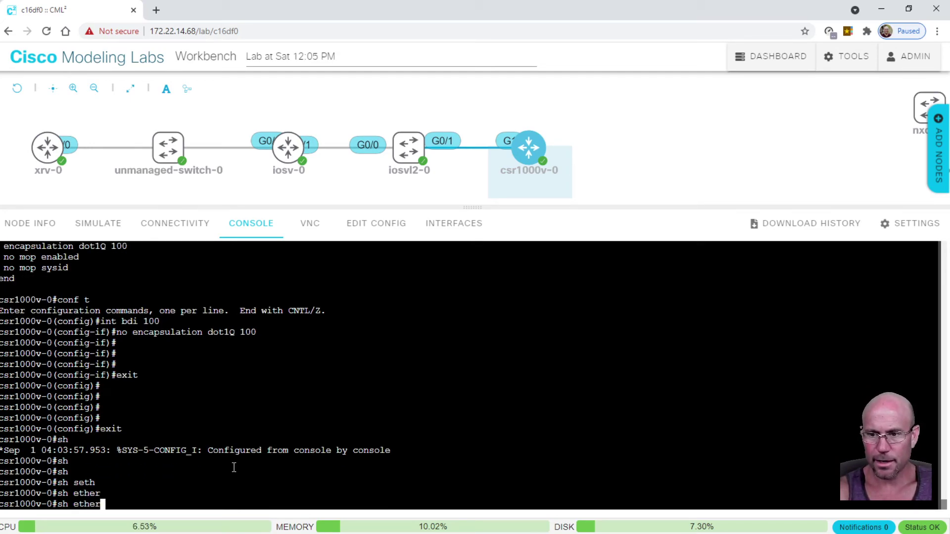
text(?n)
key(Tab)
text(?)
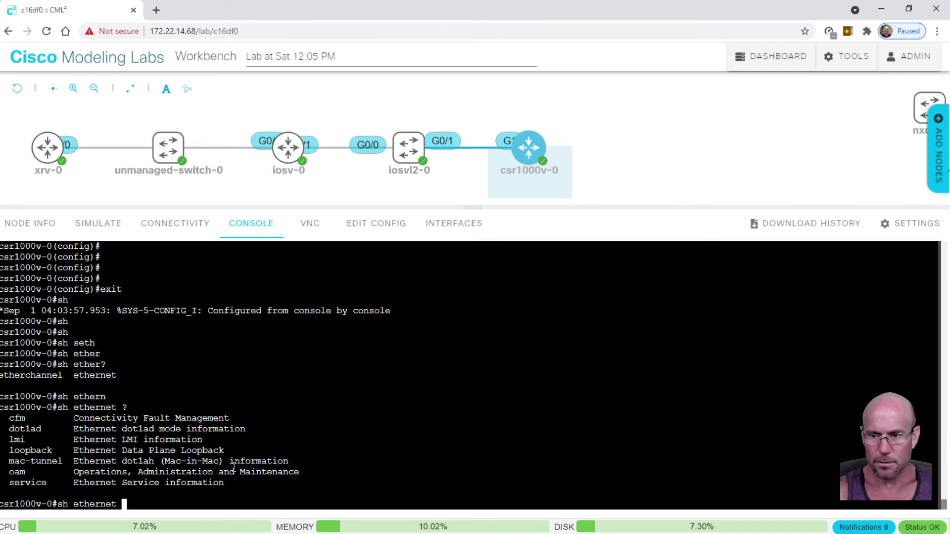
text(ser)
key(Tab)
text(?)
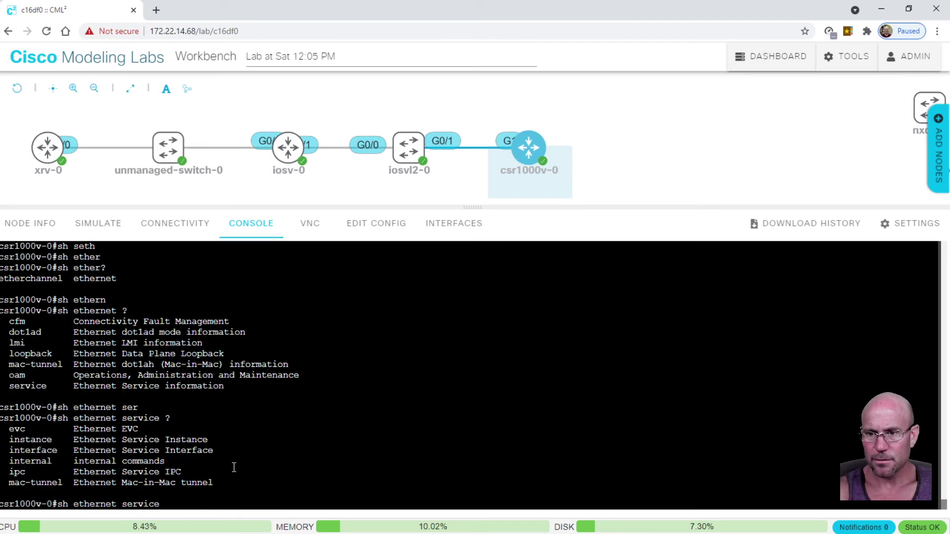
text(inst)
key(Tab)
Run 'sh ethernet service instance id 100 interface g1', showing instance 100 Static and Up.
text(?)
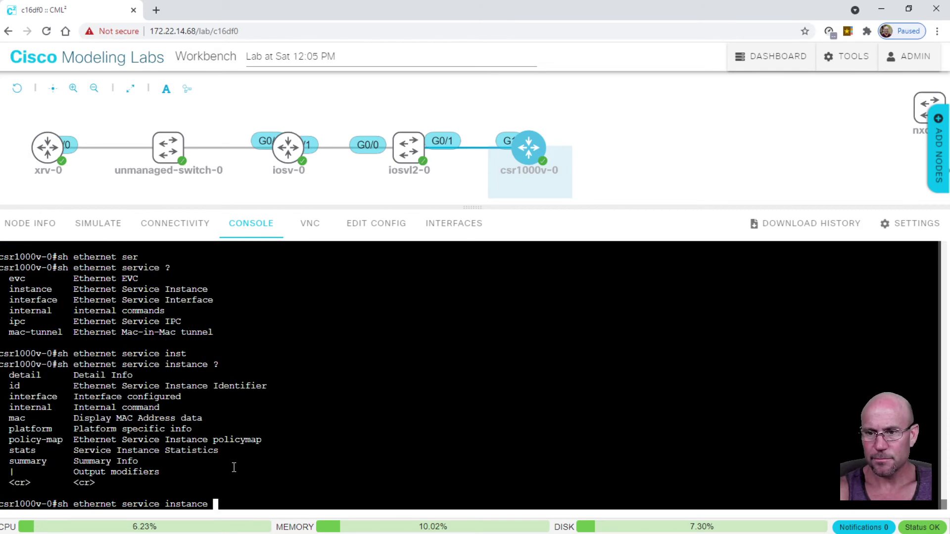
text(inetfg)
key(BackSpace)
key(BackSpace)
key(Tab)
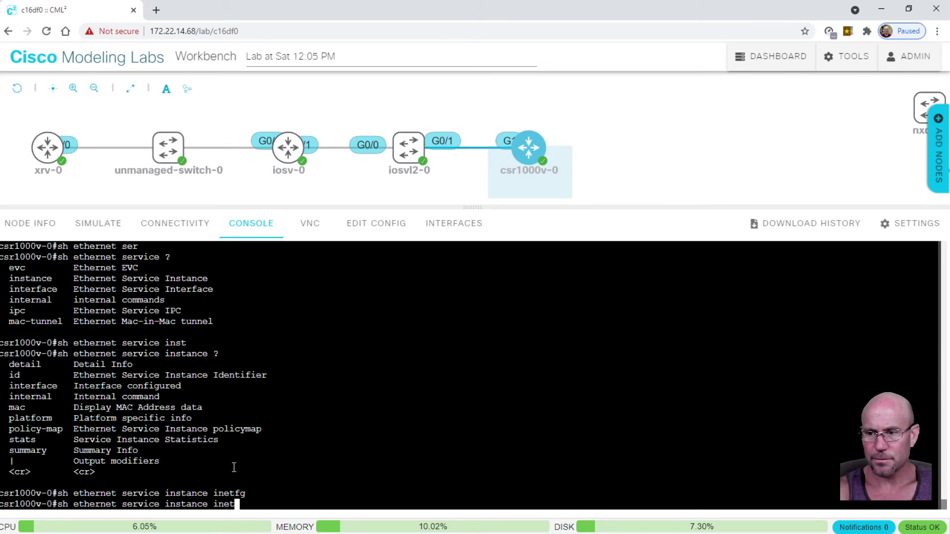
key(Tab)
key(BackSpace)
key(BackSpace)
text(ter)
key(Tab)
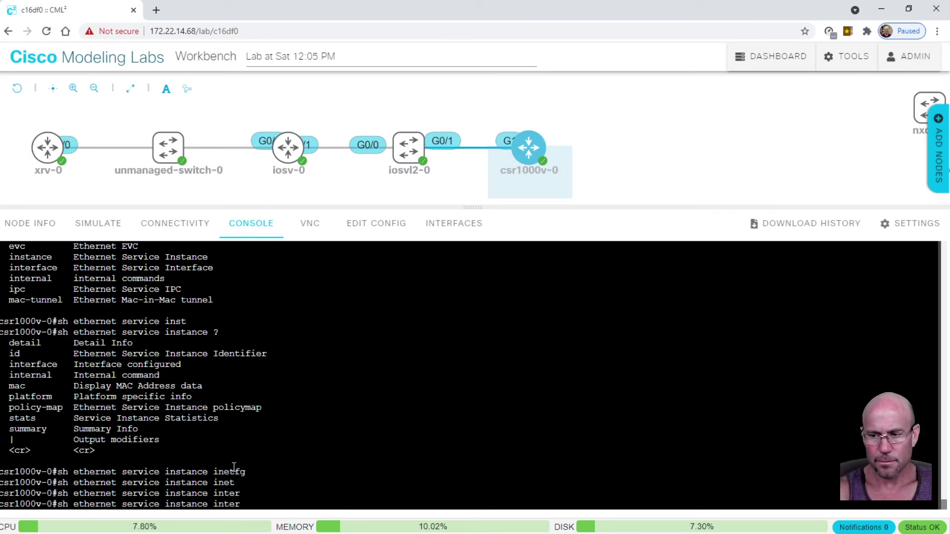
key(BackSpace)
key(BackSpace)
key(BackSpace)
key(BackSpace)
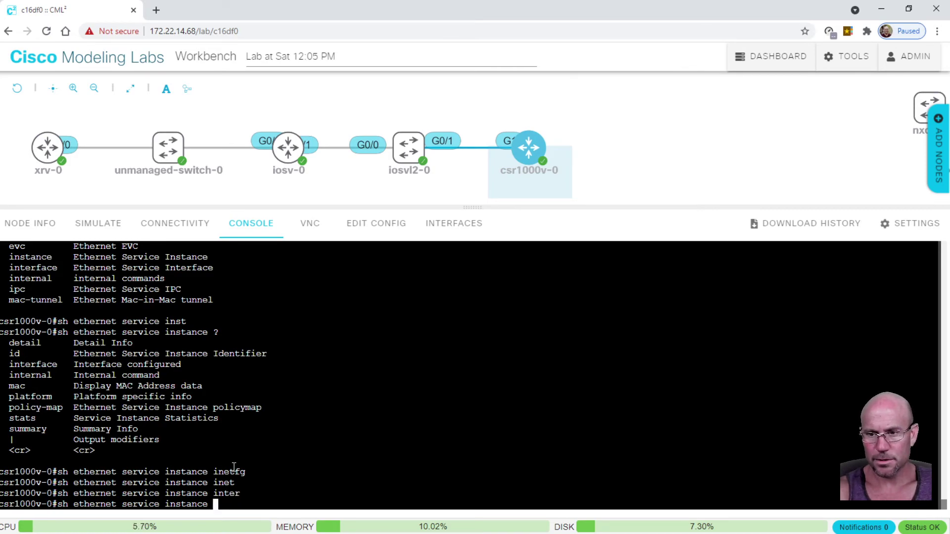
text(?id ?)
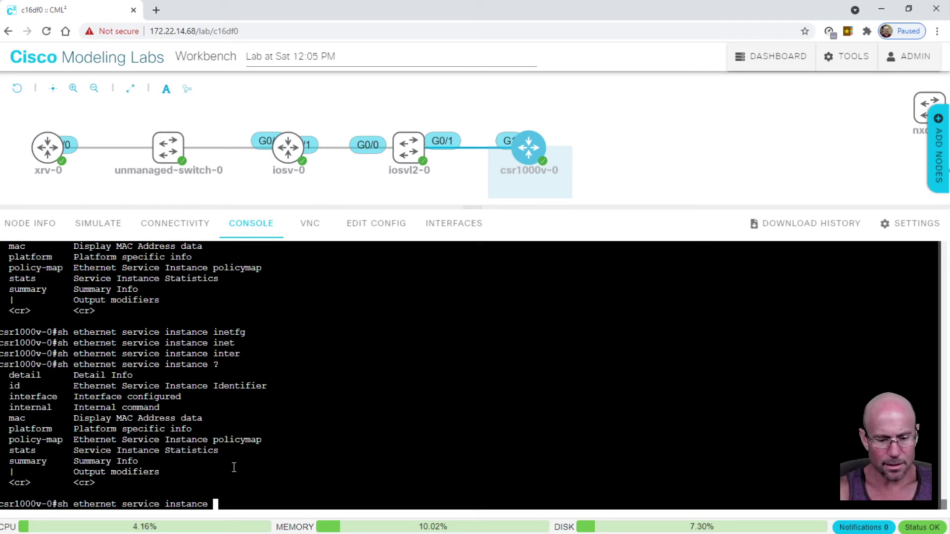
text(100)
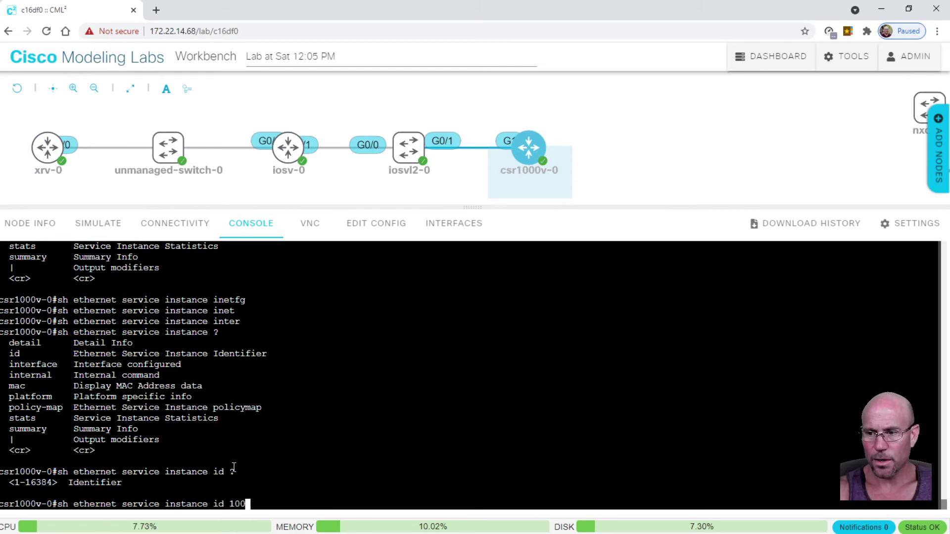
text( ?in)
key(Tab)
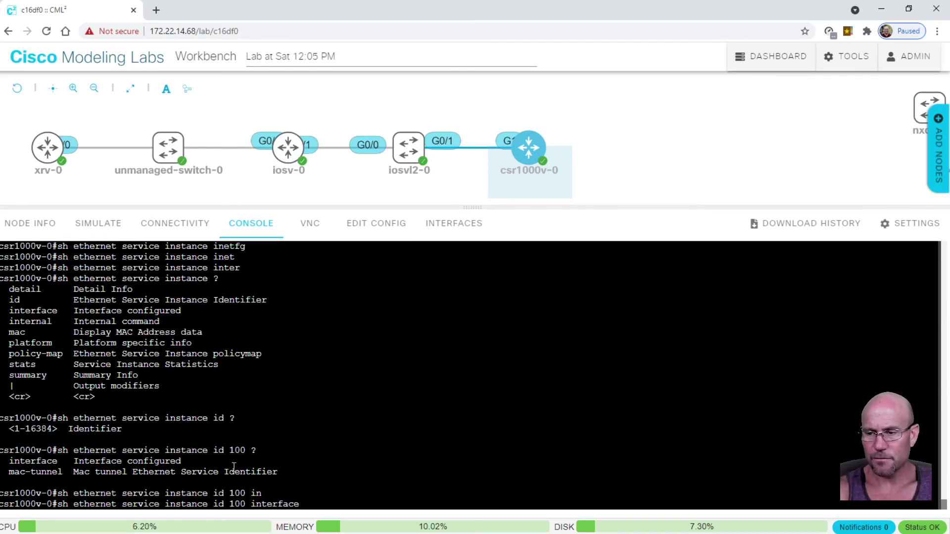
text(g1)
key(Return)
key(Return)
key(Return)
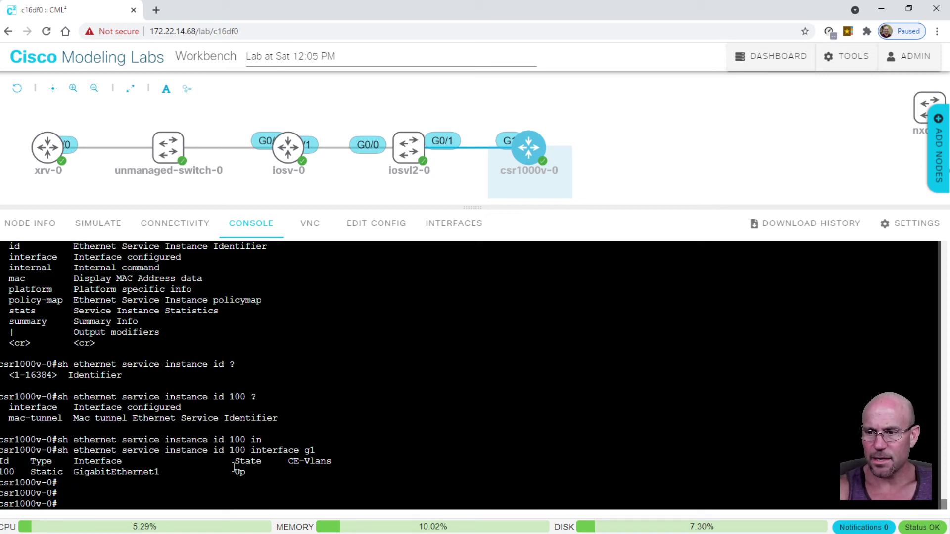
key(Return)
key(Return)
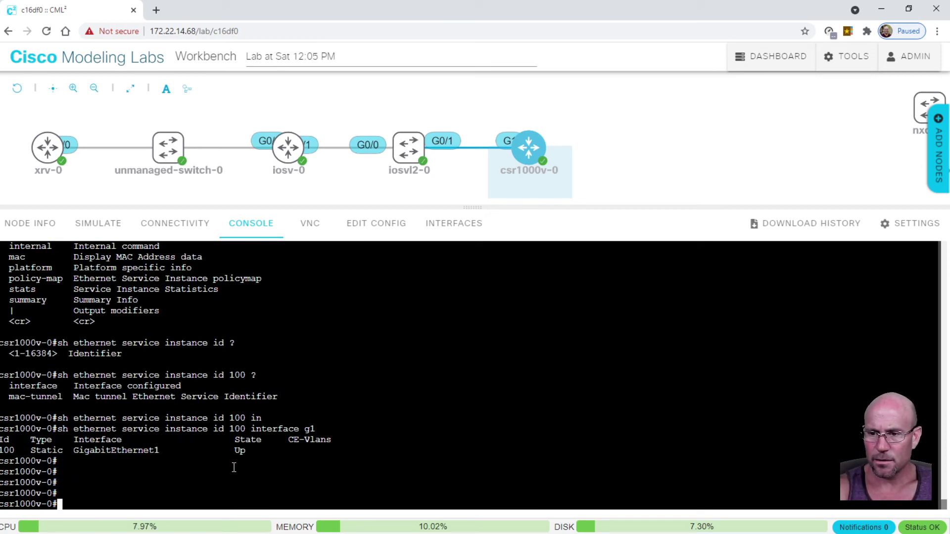
key(Up)
Show the detail view of service instance 100, then filter it with '| sec efp'.
text(det)
key(Tab)
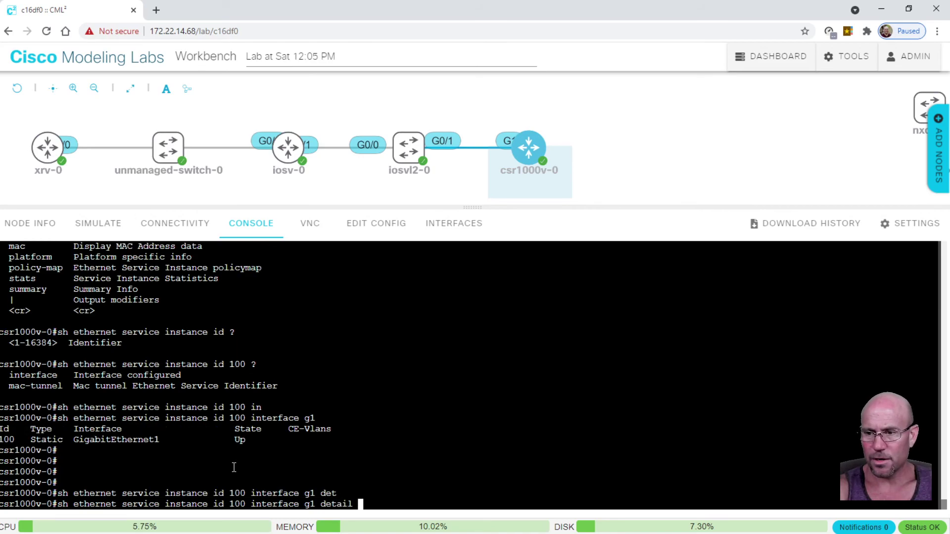
key(Return)
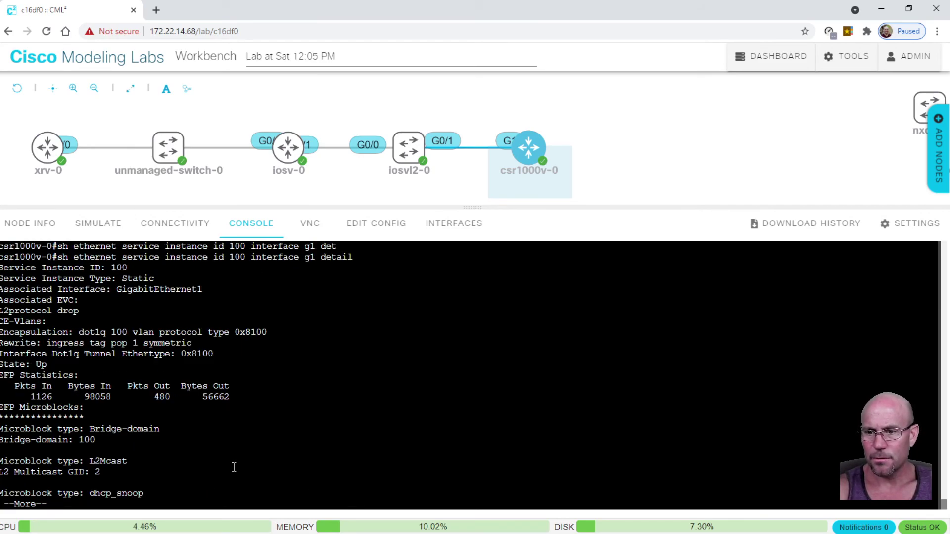
key(q)
key(Up)
text(| se)
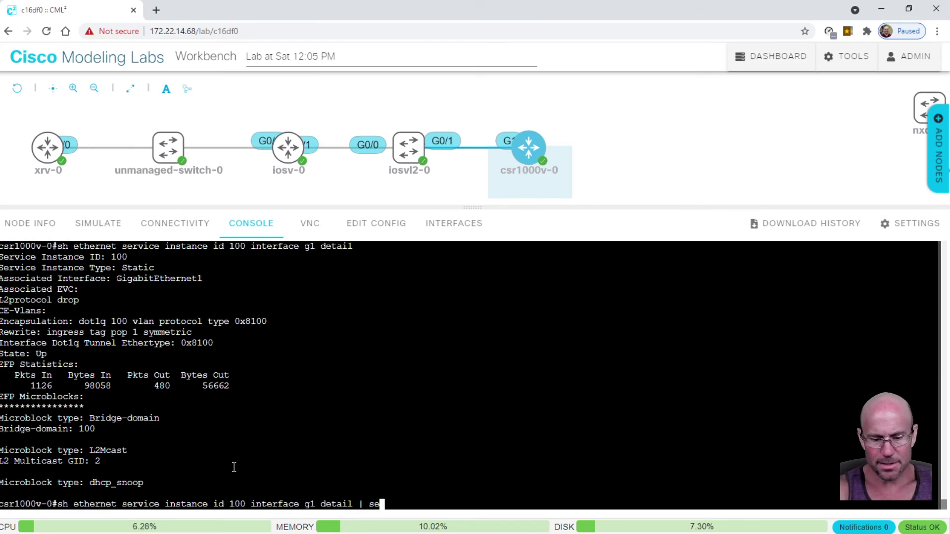
text(c efp)
key(Return)
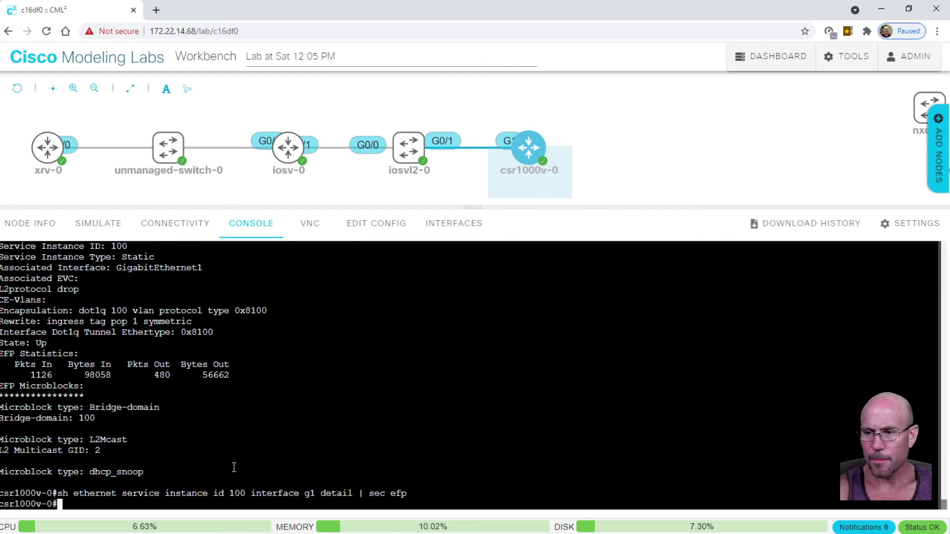
Filter with '| sec EFP' and refresh the EFP statistics, reading 1131 packets in and 480 out.
key(Up)
key(BackSpace)
key(BackSpace)
key(BackSpace)
text(EFP)
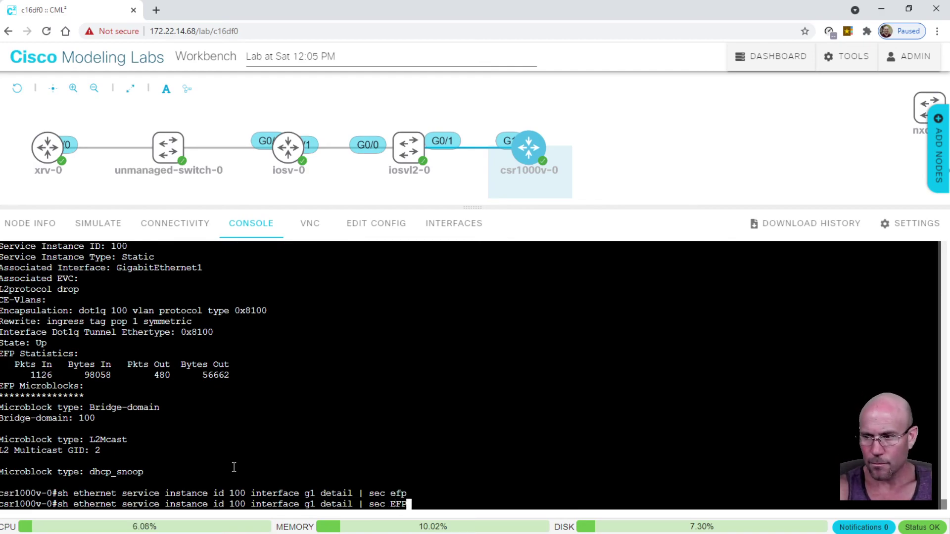
key(Return)
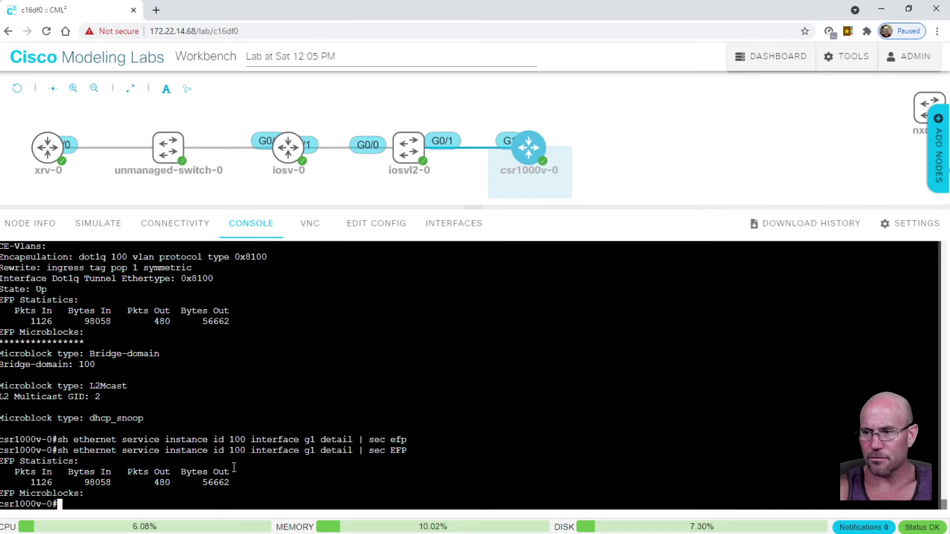
key(Return)
key(Up)
key(Return)
key(Up)
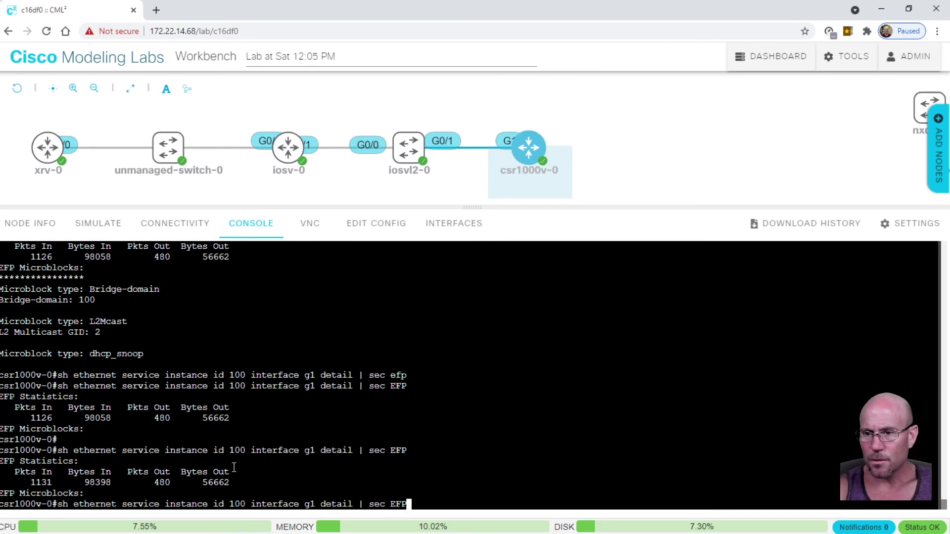
key(Return)
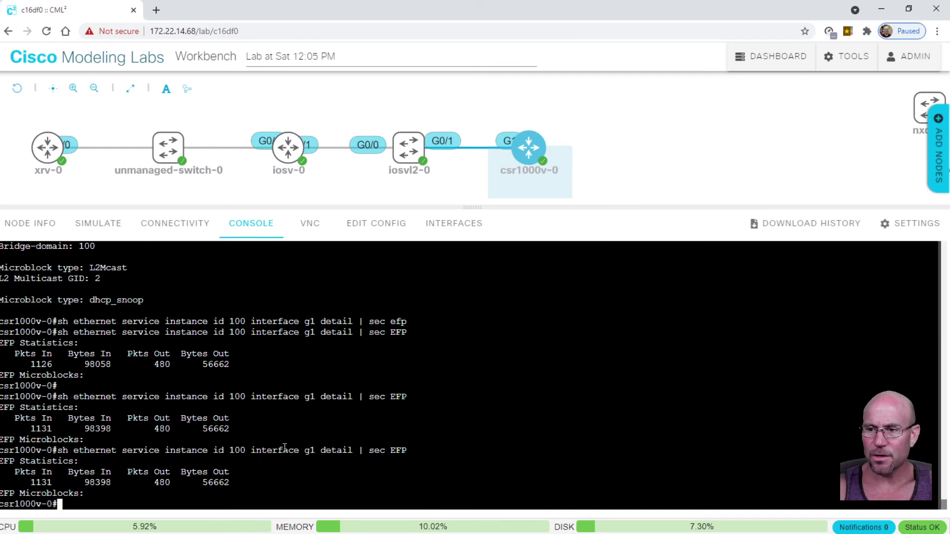
double_click(230, 451)
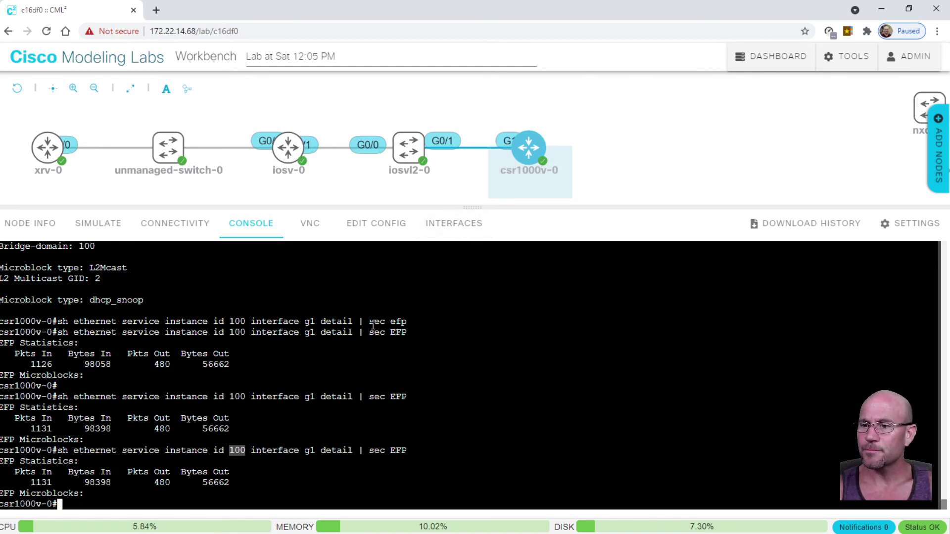
From iosv-0, ping 192.168.101.2 with 2000 repeats.
click(288, 147)
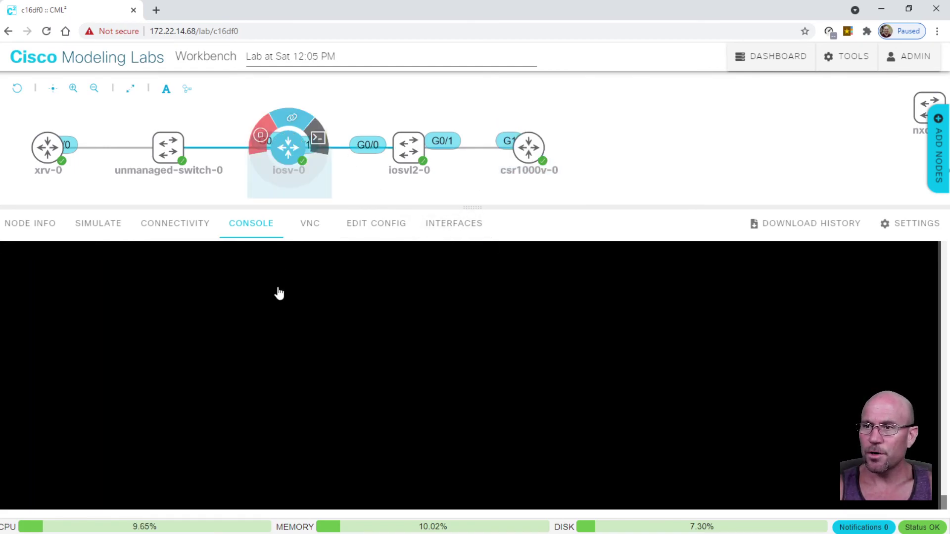
key(Up)
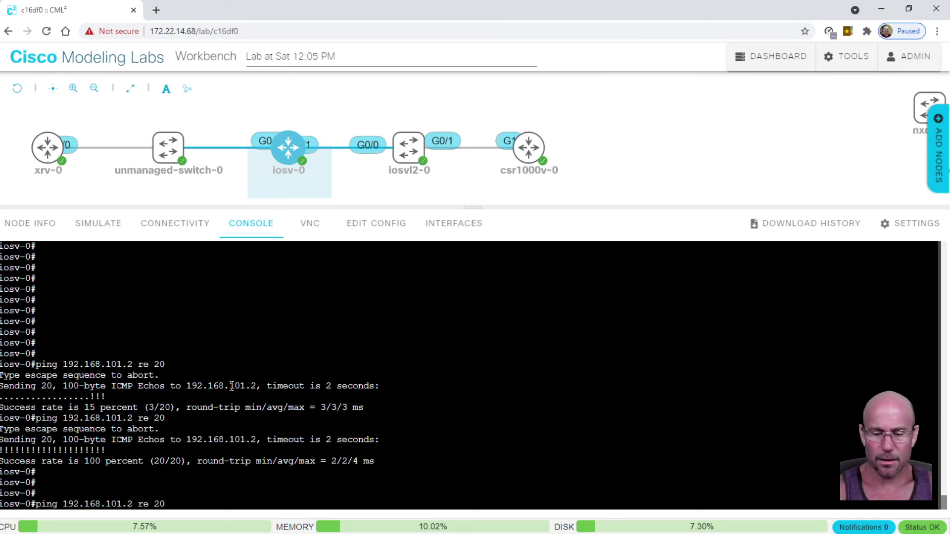
text(00)
key(Return)
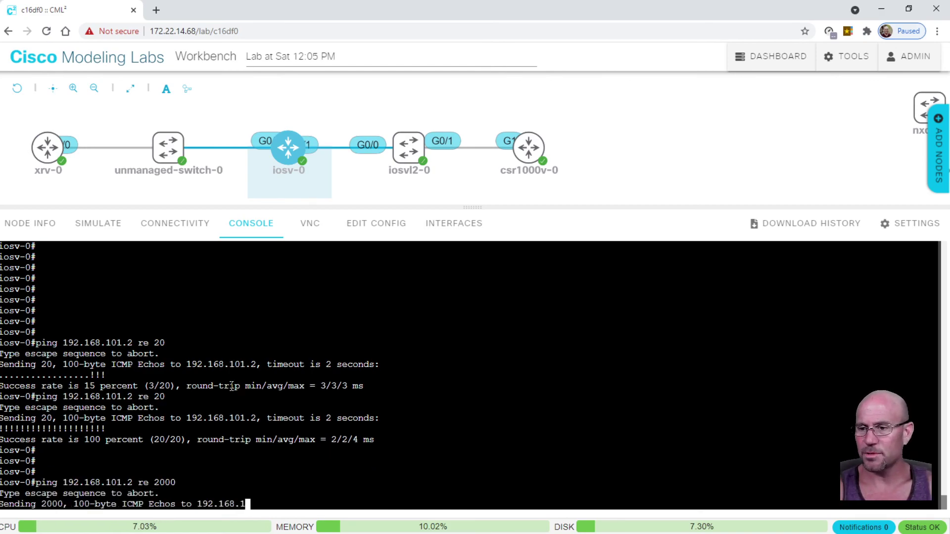
On csr1000v-0, rerun the '| sec EFP' command repeatedly while the ping runs.
click(528, 147)
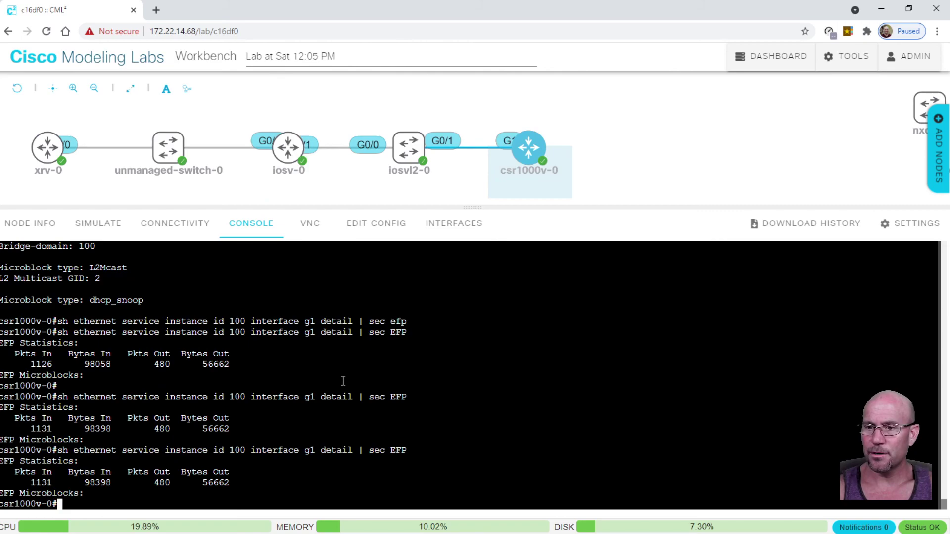
text(1)
key(Up)
key(Return)
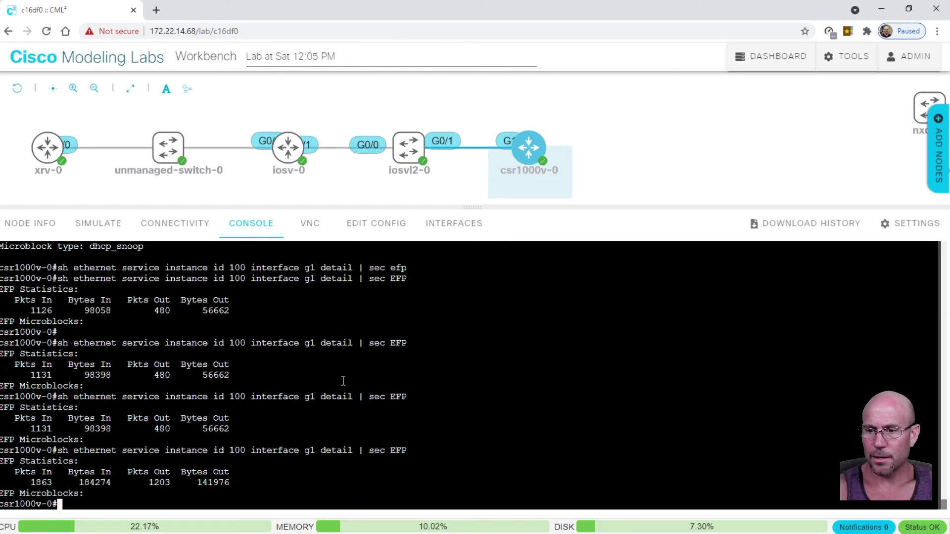
key(Up)
key(Return)
key(Up)
key(Return)
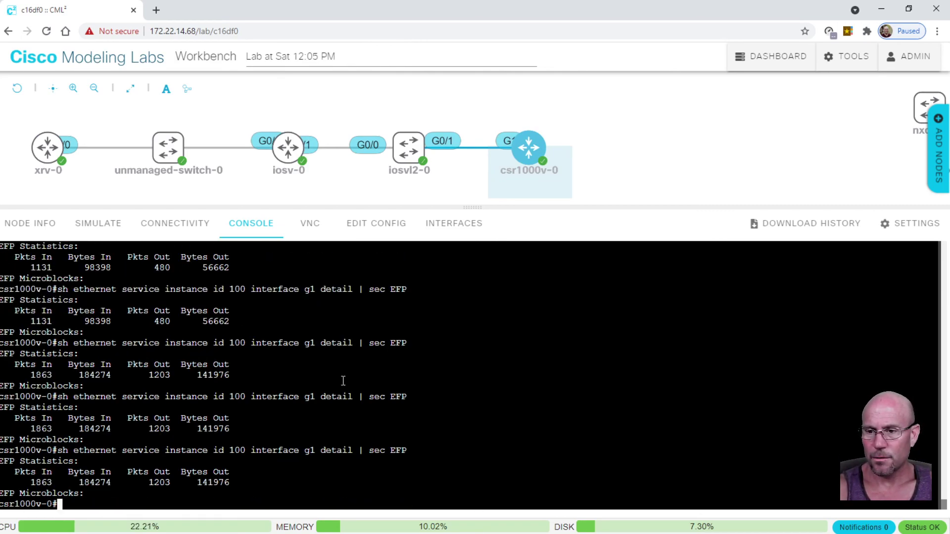
key(Up)
key(Return)
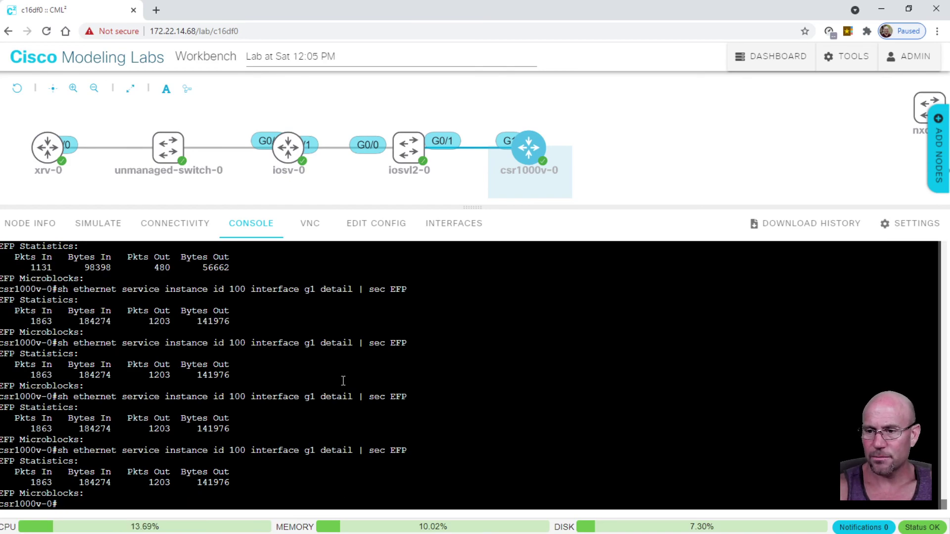
Refresh the EFP counters to 3146 packets in and compare with the earlier 1863.
scroll(97, 315, up, 3)
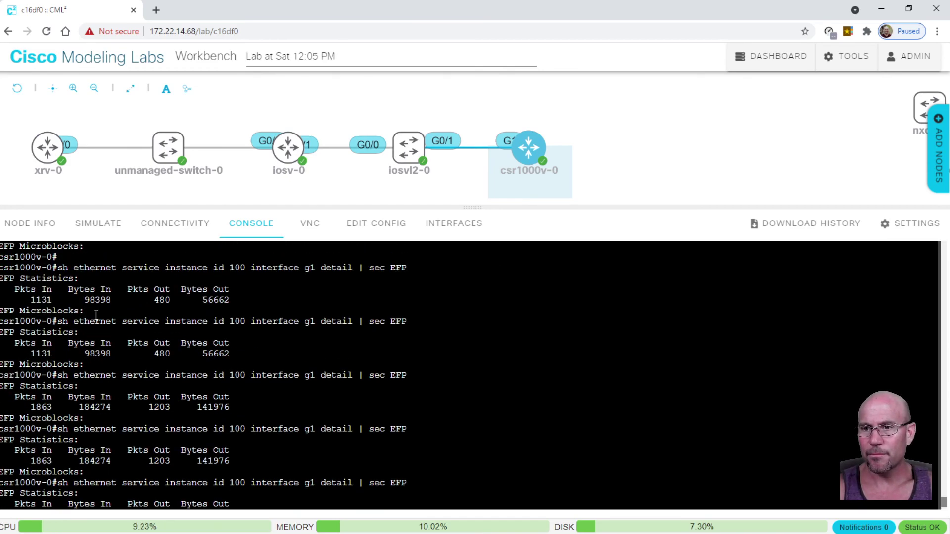
scroll(96, 315, up, 3)
scroll(97, 347, down, 6)
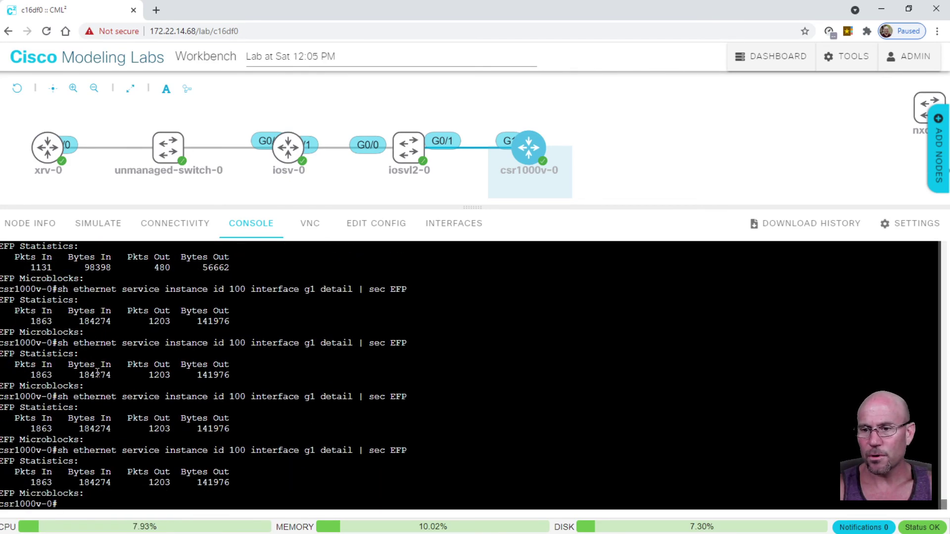
key(Up)
key(Return)
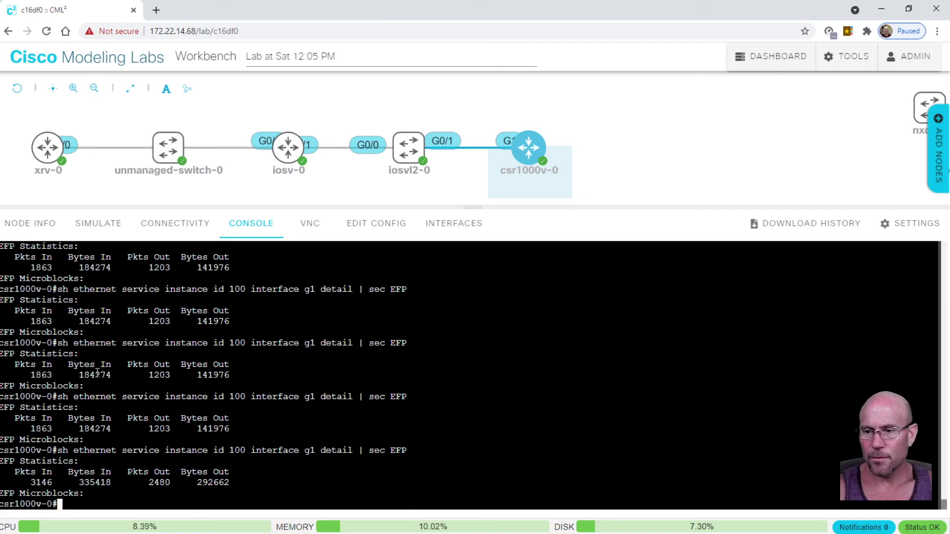
double_click(41, 428)
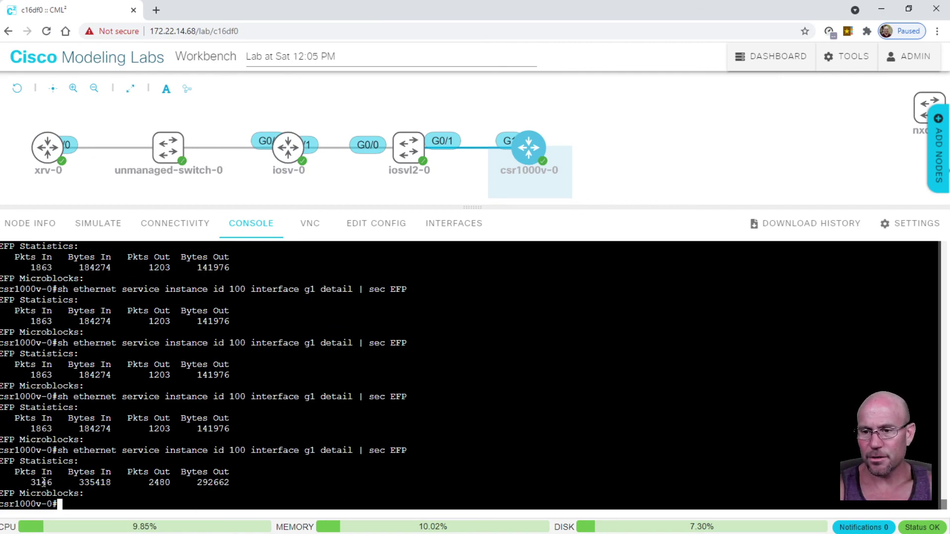
double_click(41, 482)
click(288, 148)
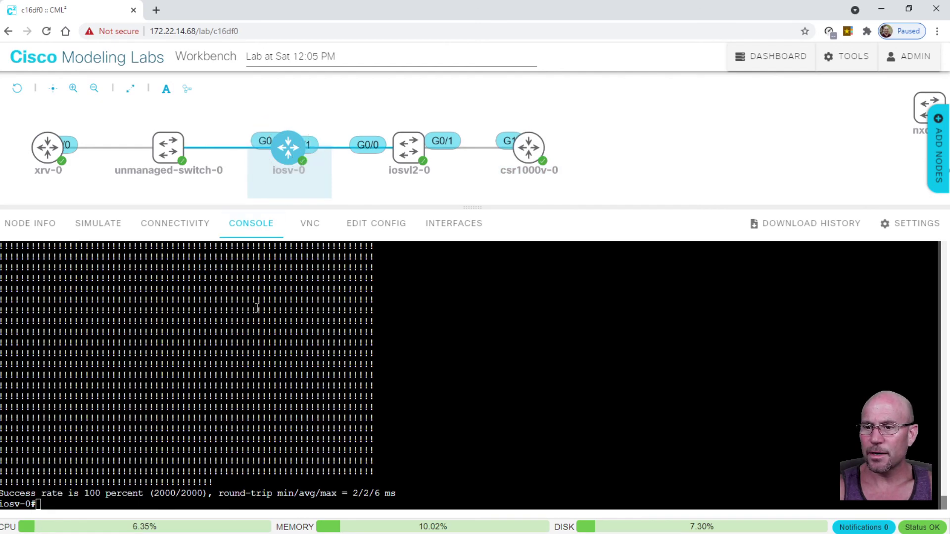
click(528, 148)
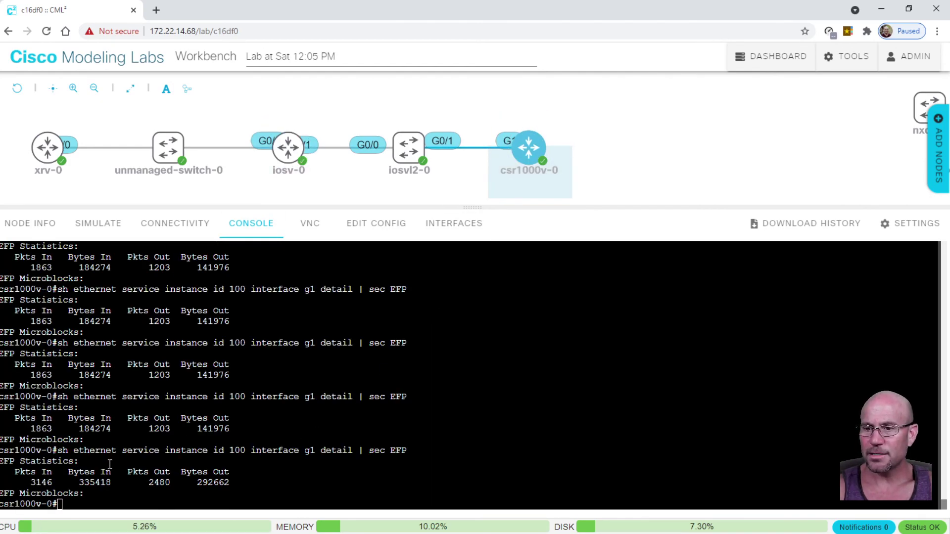
double_click(242, 451)
click(199, 483)
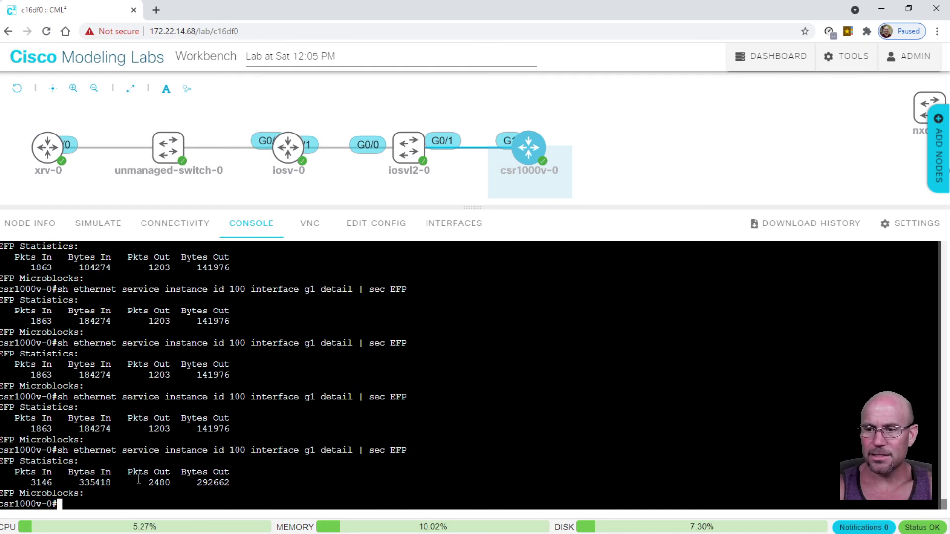